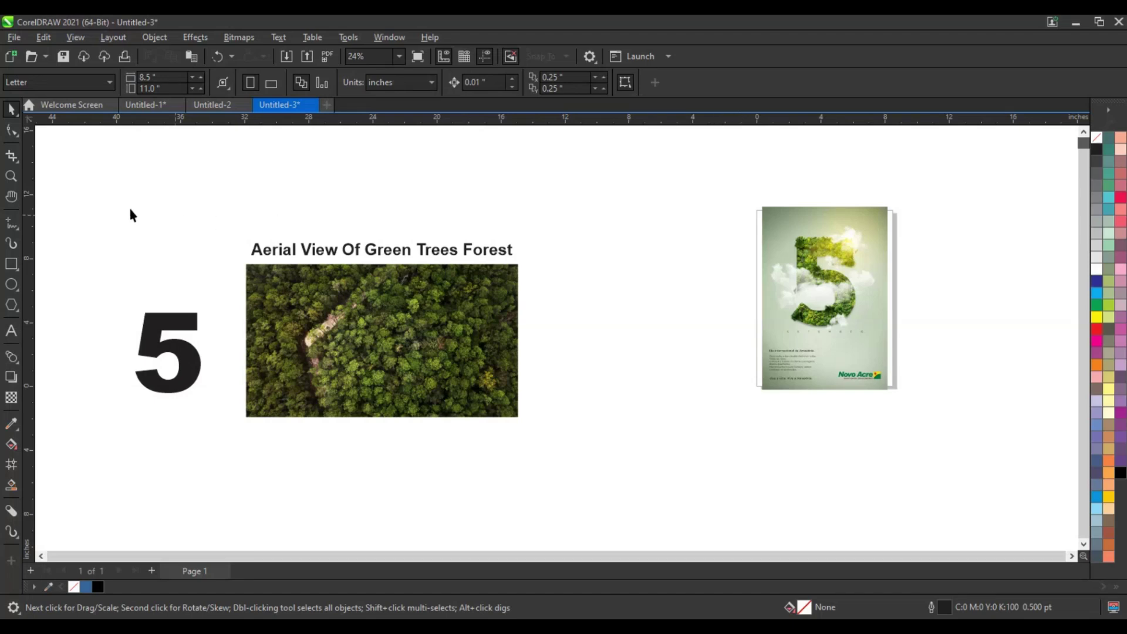
Zoom in on the reference forest-5 poster and preview it full screen
{"action": "left_click", "coordinate": [11, 176]}
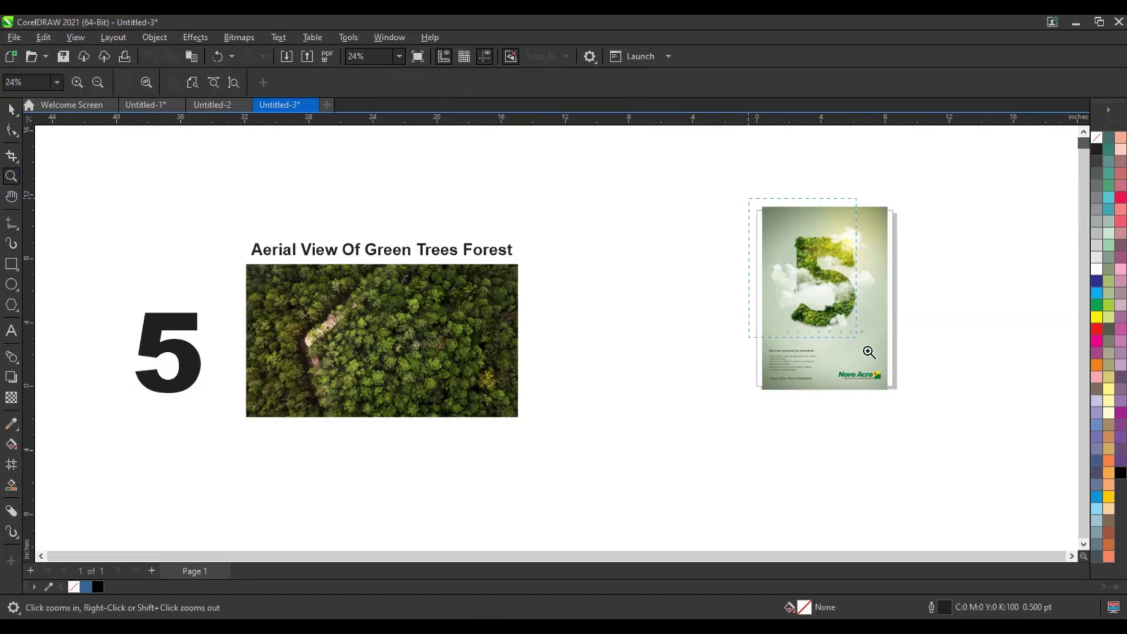
{"action": "left_click_drag", "start_coordinate": [869, 352], "coordinate": [887, 390]}
{"action": "key", "text": "F9"}
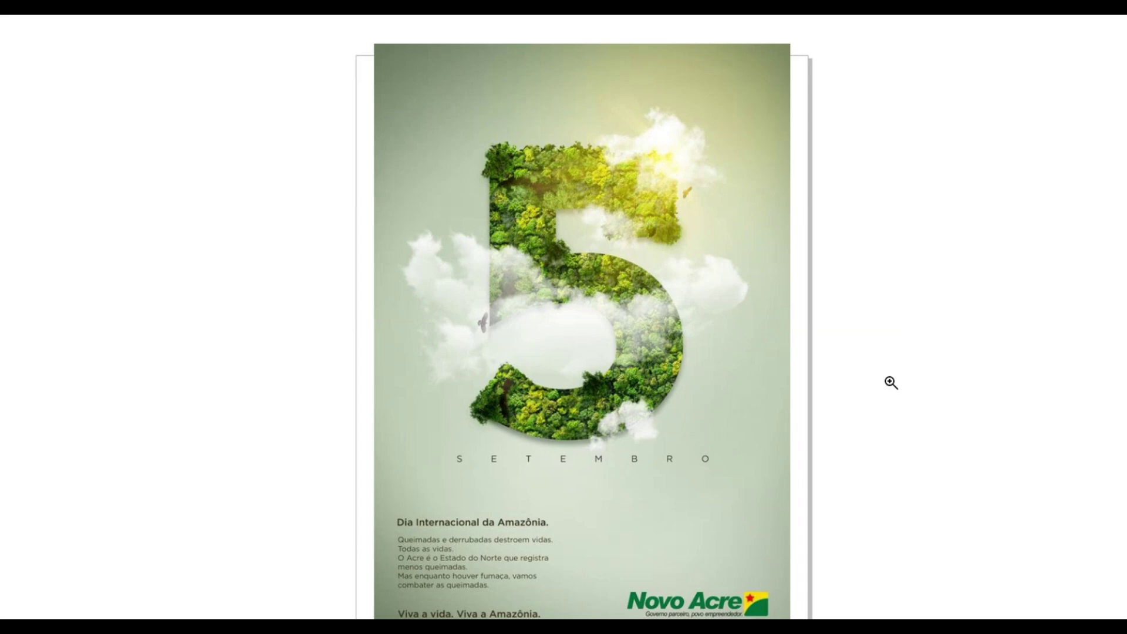
{"action": "key", "text": "Escape"}
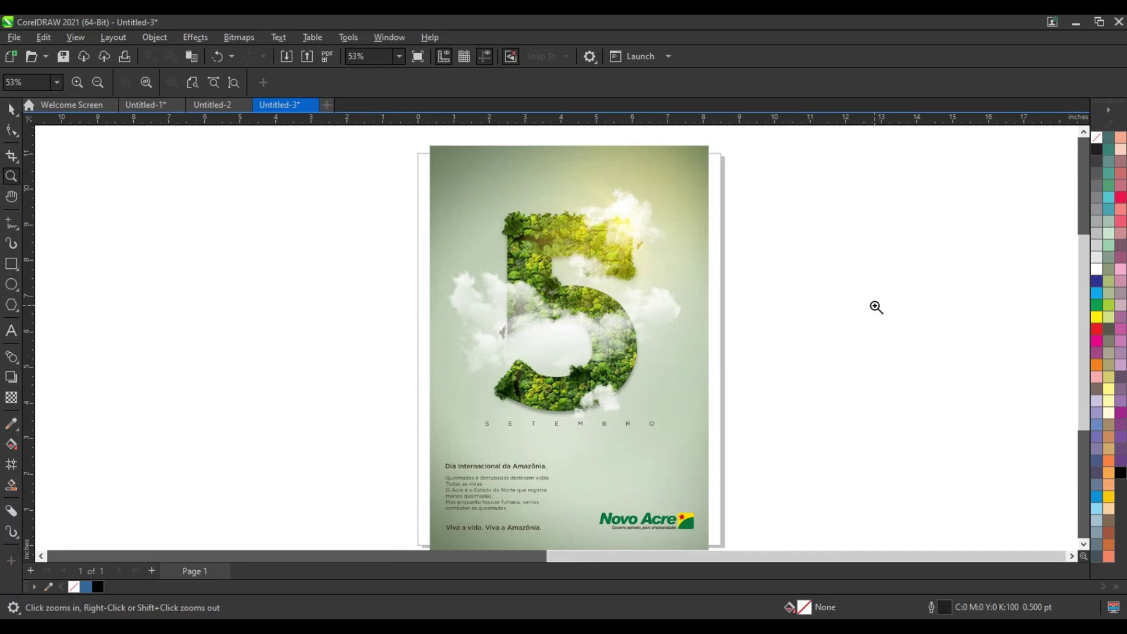
Zoom out, then marquee-zoom back in around the forest photo and poster
{"action": "right_click", "coordinate": [847, 358]}
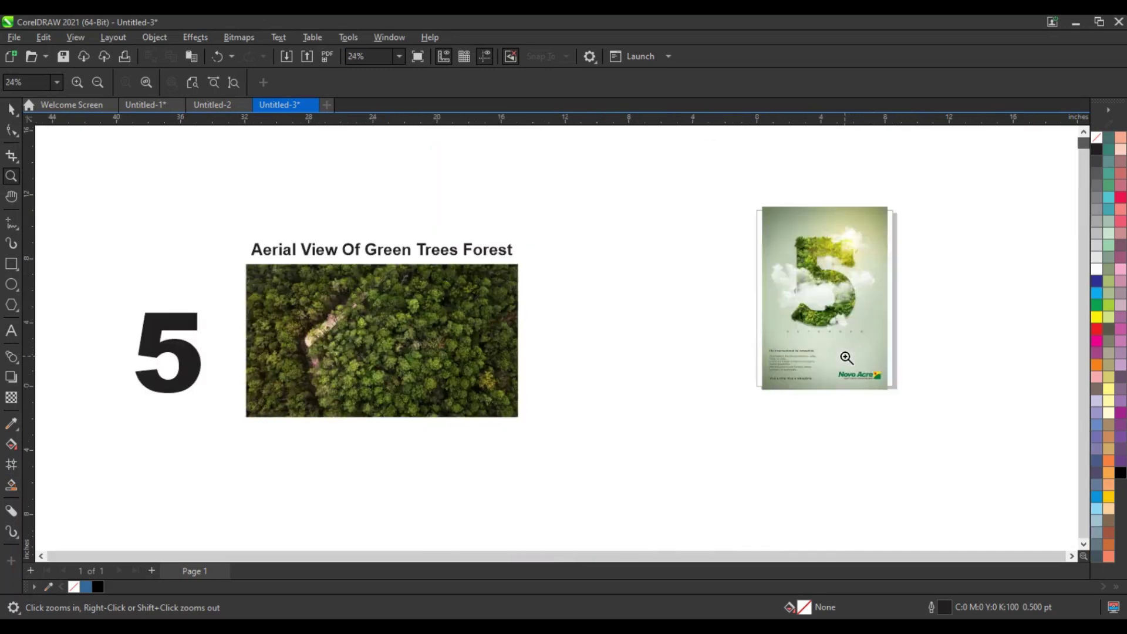
{"action": "left_click_drag", "start_coordinate": [322, 171], "coordinate": [943, 437]}
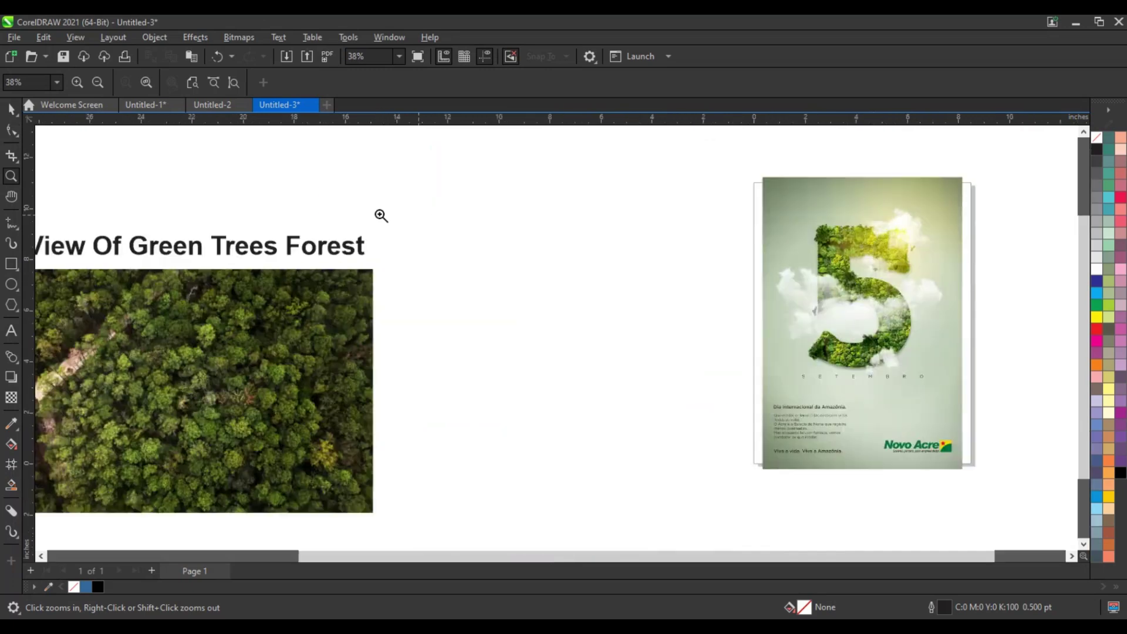
{"action": "left_click_drag", "start_coordinate": [412, 284], "coordinate": [973, 515]}
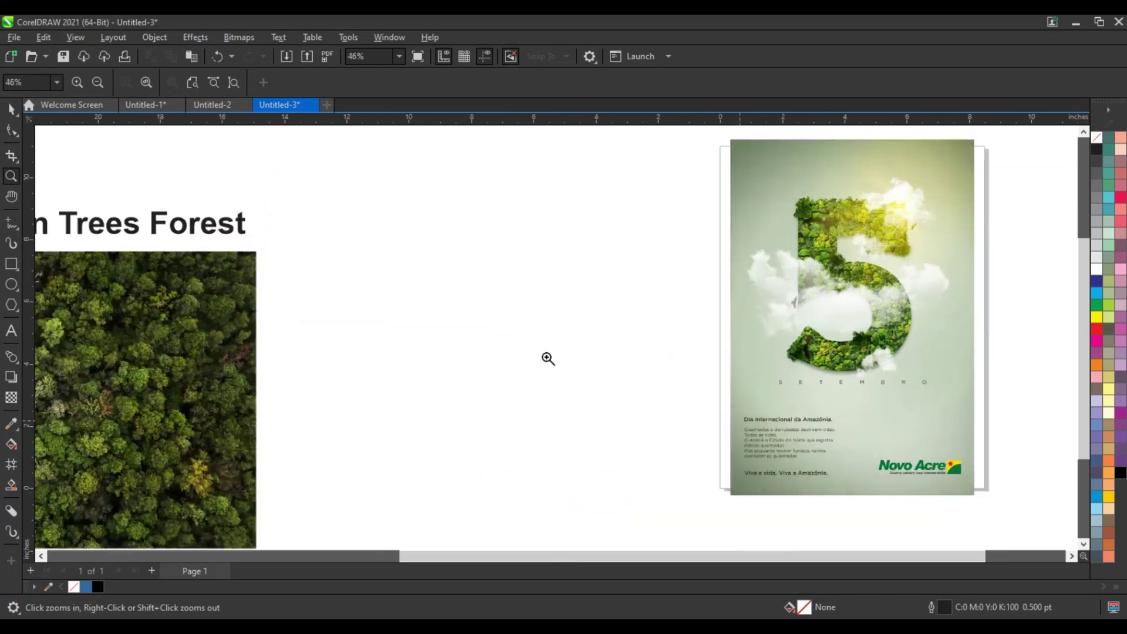
{"action": "left_click", "coordinate": [18, 265]}
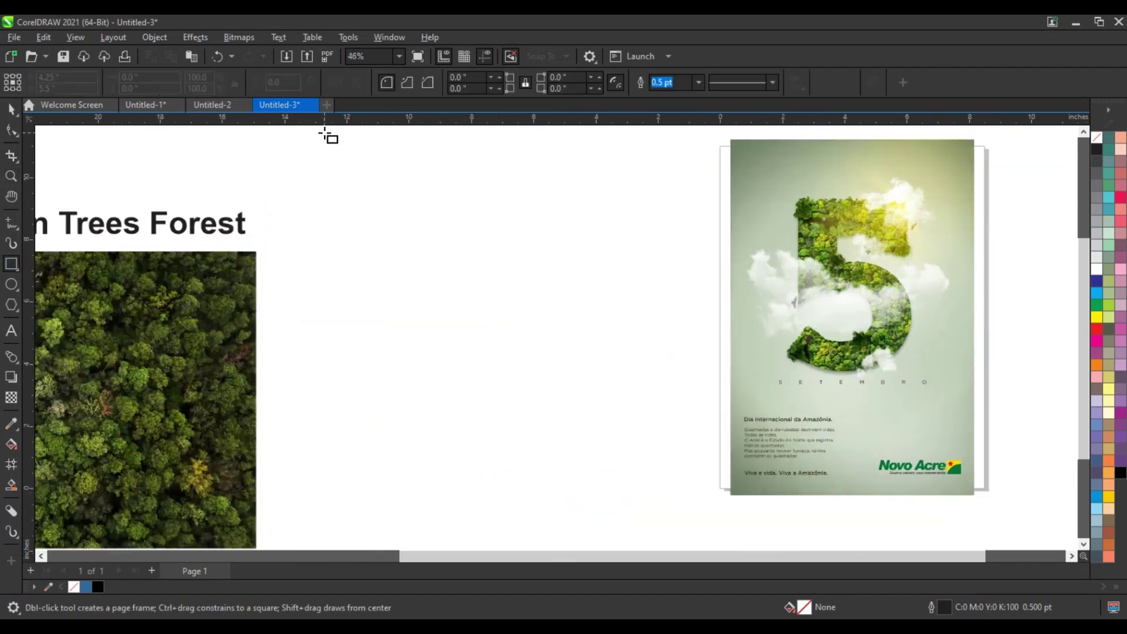
Draw a tall rectangle left of the poster and fill it with the poster's sampled grey-green
{"action": "mouse_move", "coordinate": [324, 134]}
{"action": "left_mouse_down"}
{"action": "mouse_move", "coordinate": [562, 504]}
{"action": "mouse_move", "coordinate": [602, 530]}
{"action": "left_mouse_up"}
{"action": "left_click", "coordinate": [12, 424]}
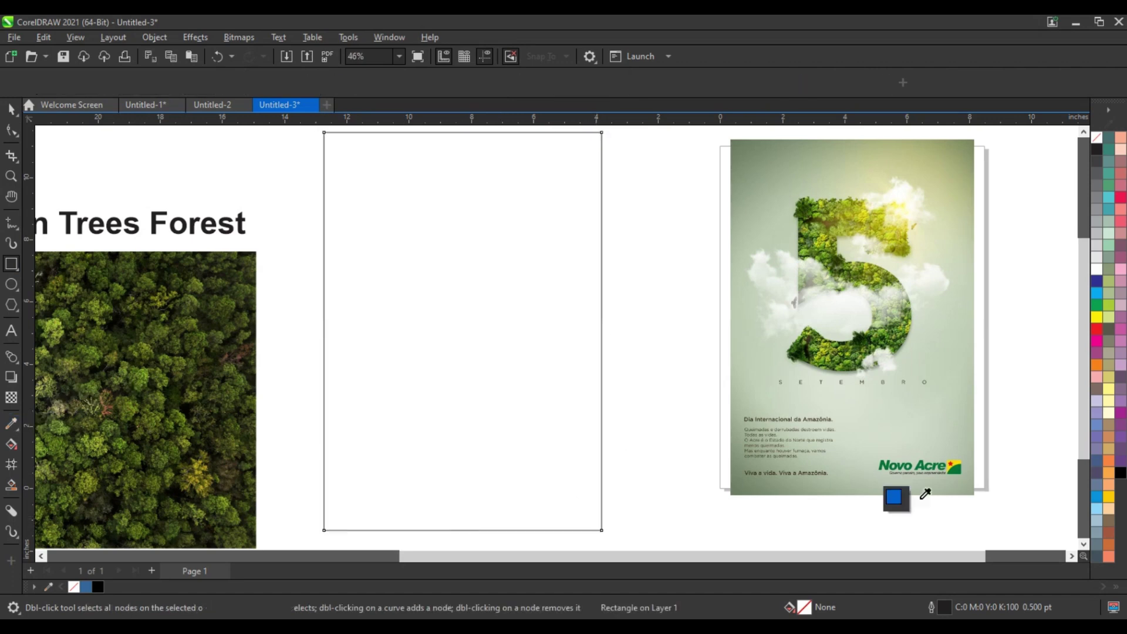
{"action": "left_click", "coordinate": [970, 494]}
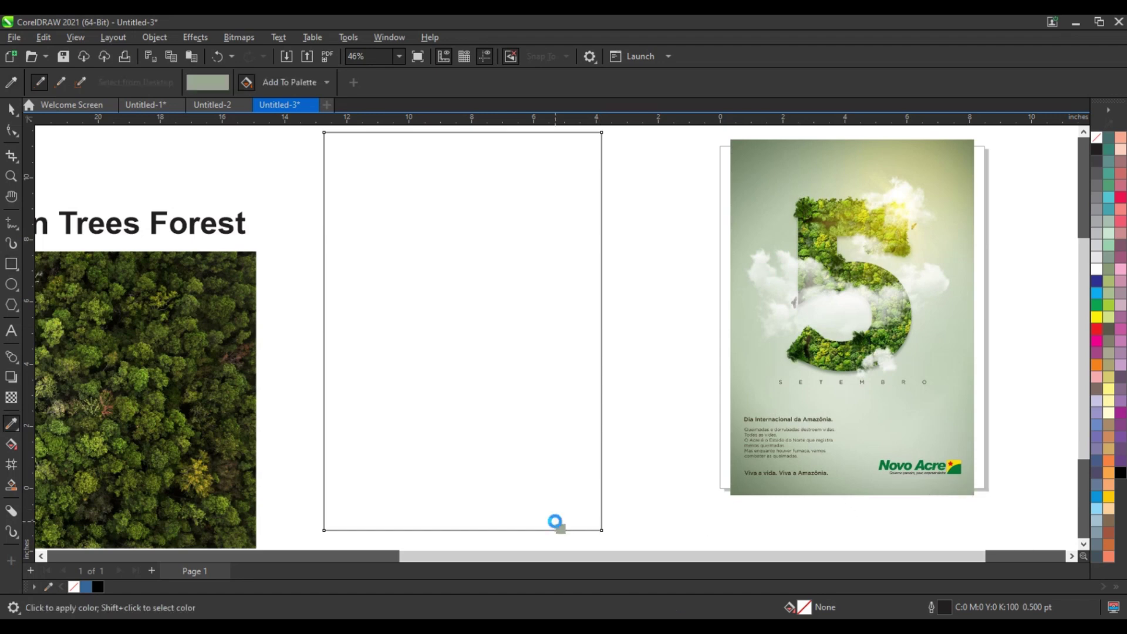
{"action": "left_click", "coordinate": [554, 521]}
Try a lighter sampled green on the rectangle, then undo it to keep the grey-green
{"action": "key", "text": "space"}
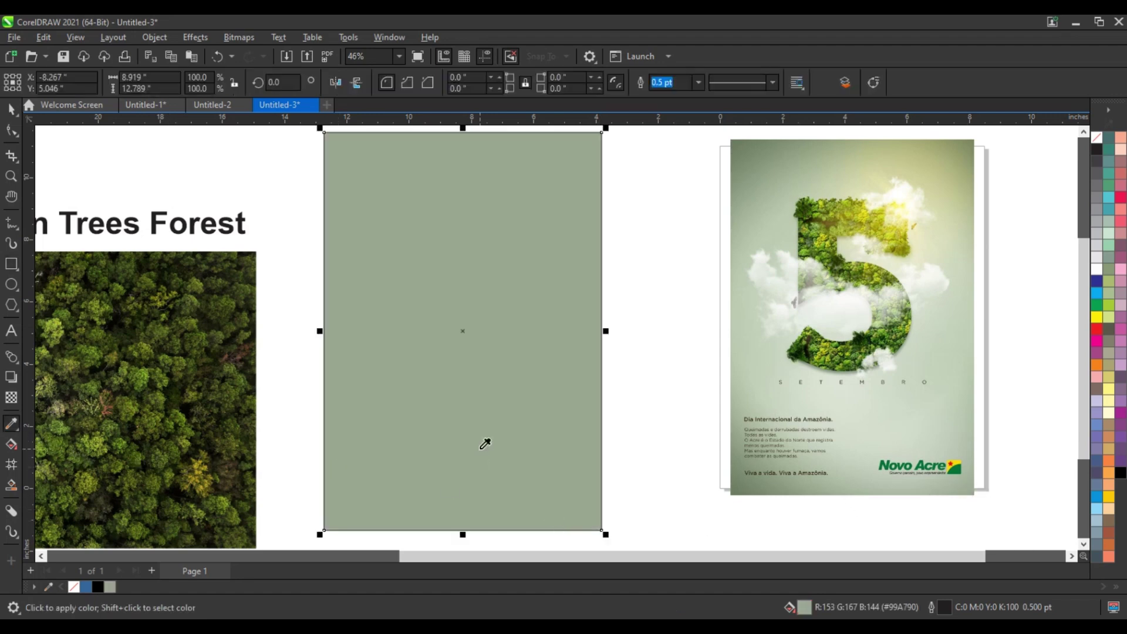
{"action": "key", "text": "space"}
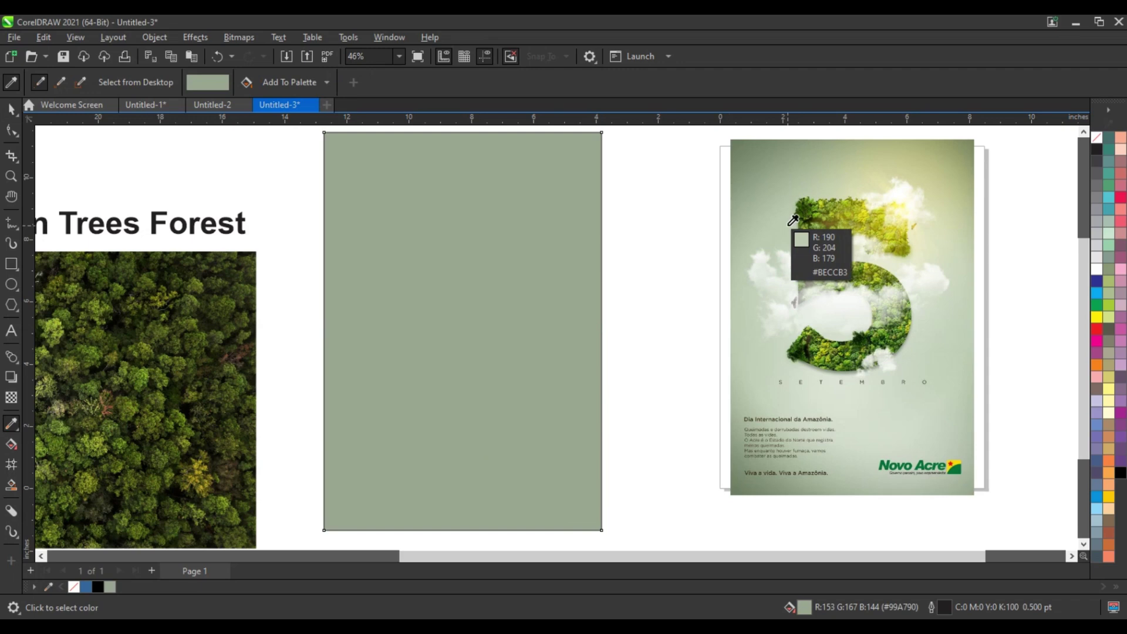
{"action": "left_click", "coordinate": [940, 314]}
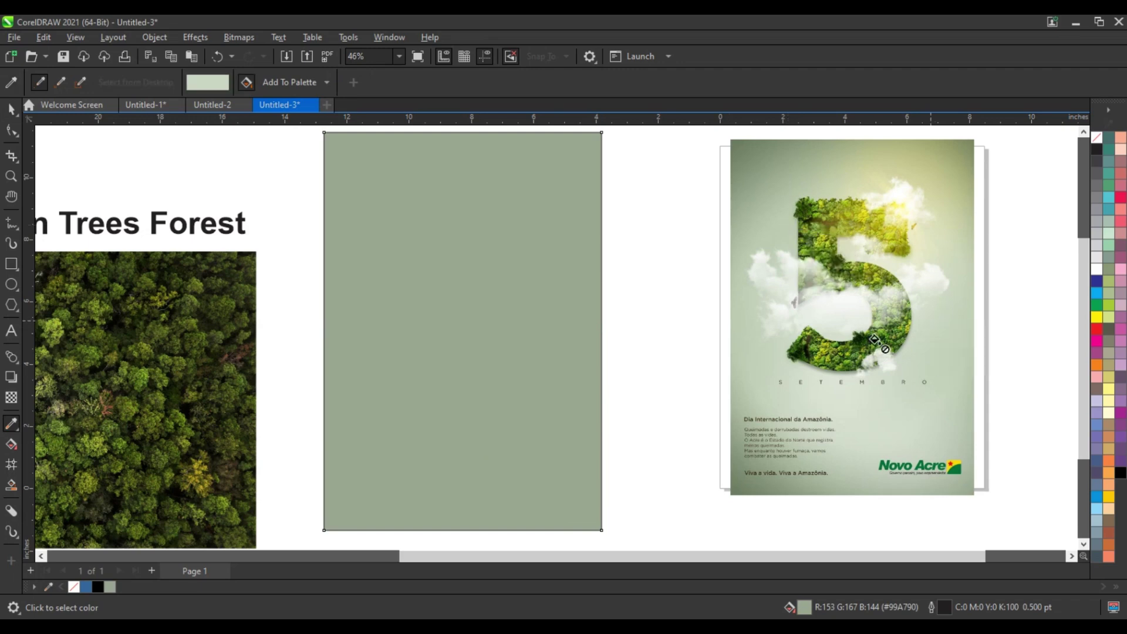
{"action": "left_click", "coordinate": [573, 342]}
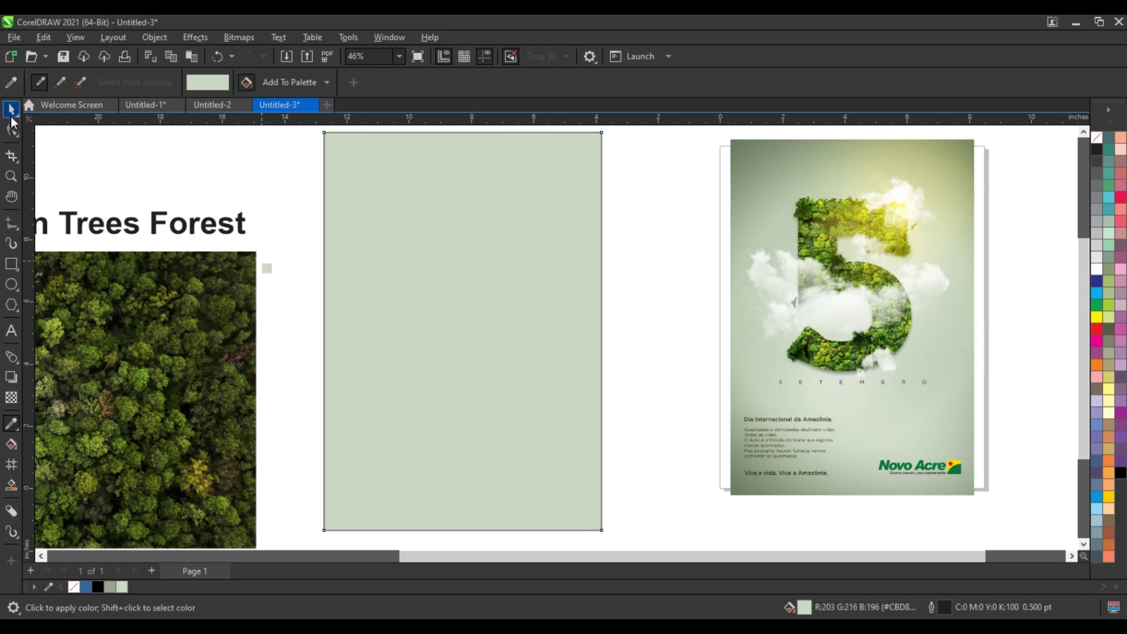
{"action": "key", "text": "space"}
{"action": "key", "text": "ctrl+z"}
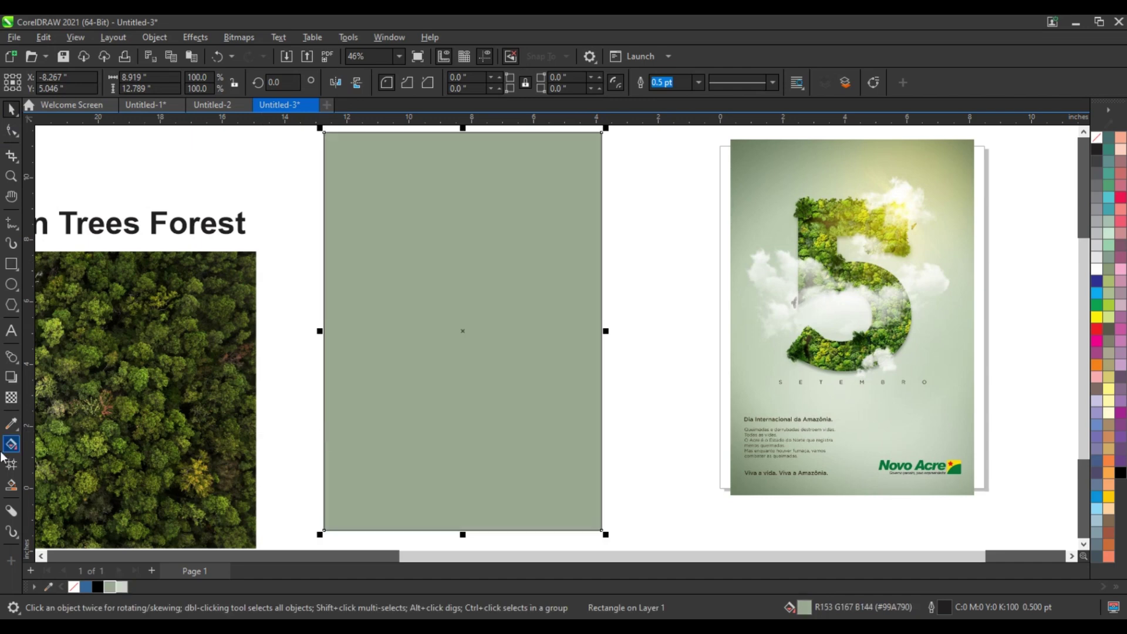
Add a fountain fill to the rectangle with a light green end colour, made elliptical
{"action": "left_click", "coordinate": [11, 443]}
{"action": "left_click_drag", "start_coordinate": [478, 226], "coordinate": [477, 482]}
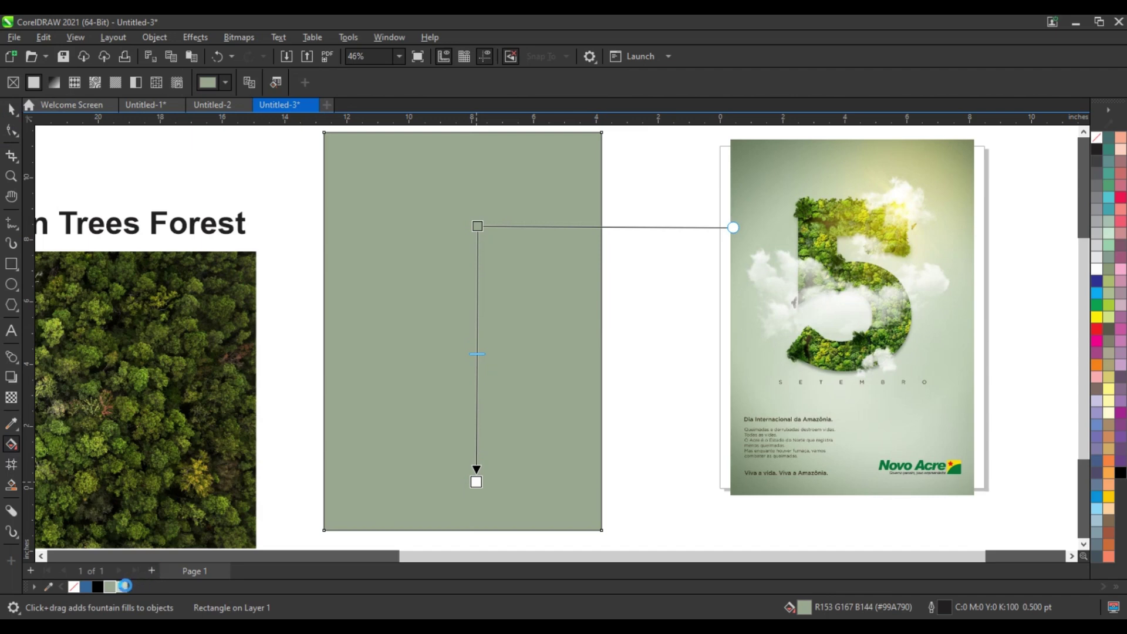
{"action": "left_click", "coordinate": [123, 586]}
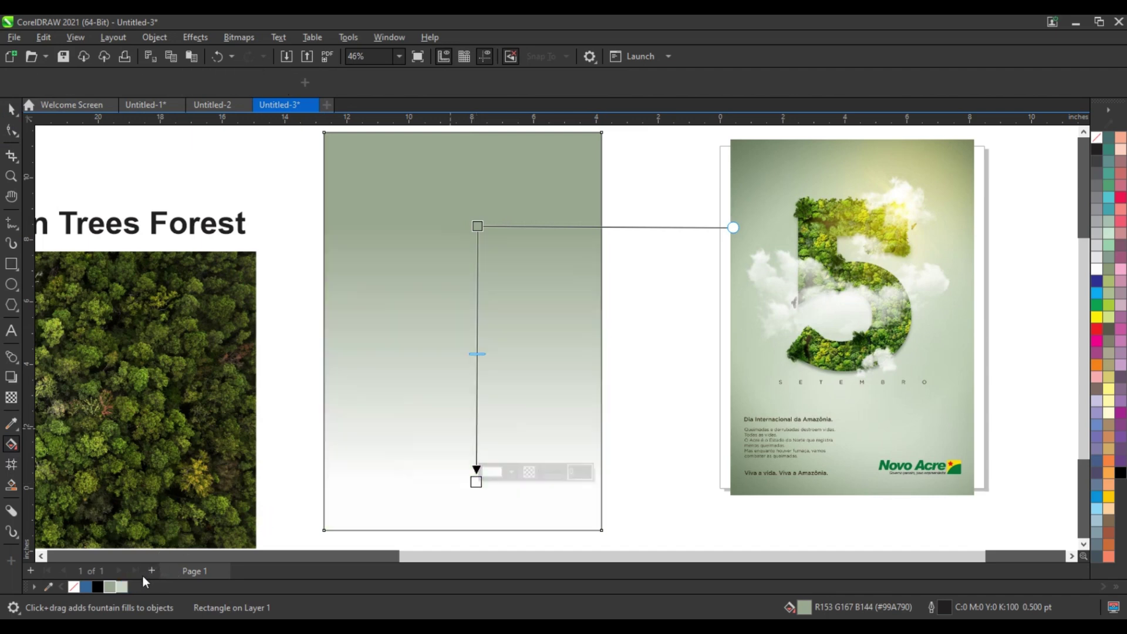
{"action": "left_click", "coordinate": [474, 485]}
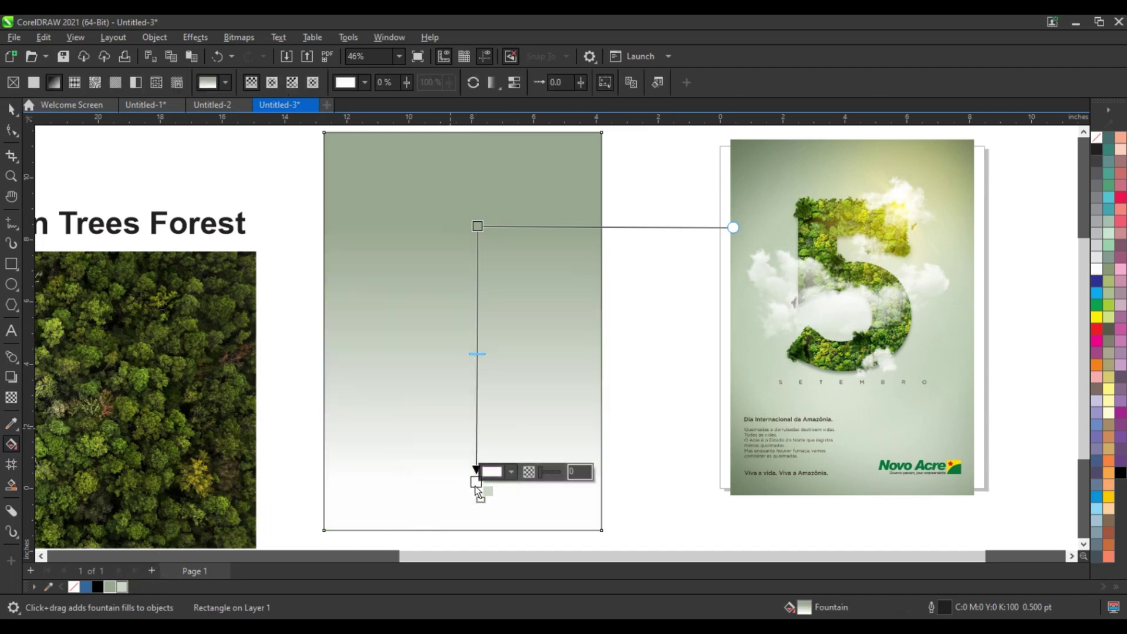
{"action": "left_click", "coordinate": [273, 83]}
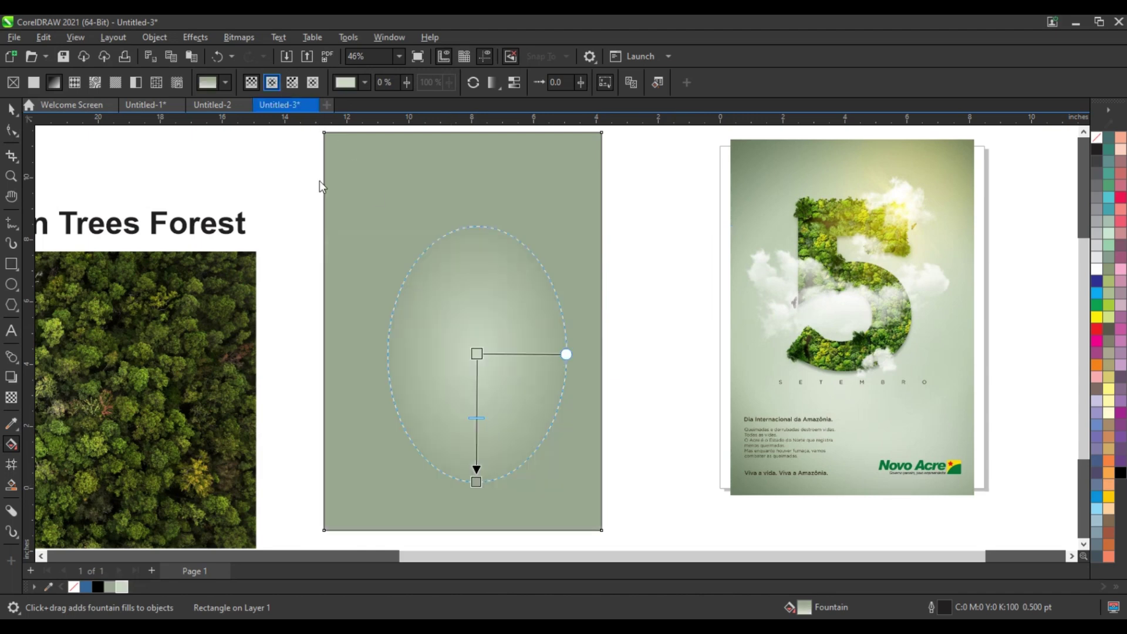
Drag the radial gradient's nodes to enlarge the glow and recentre it on the rectangle
{"action": "left_click_drag", "start_coordinate": [477, 481], "coordinate": [535, 485]}
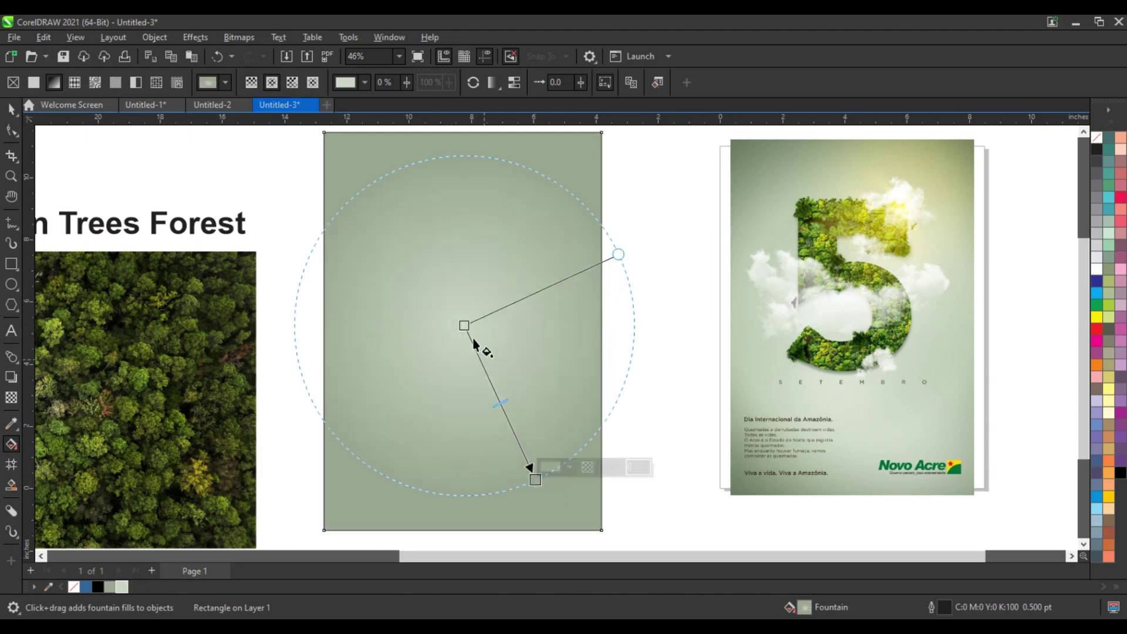
{"action": "left_click_drag", "start_coordinate": [464, 325], "coordinate": [474, 328]}
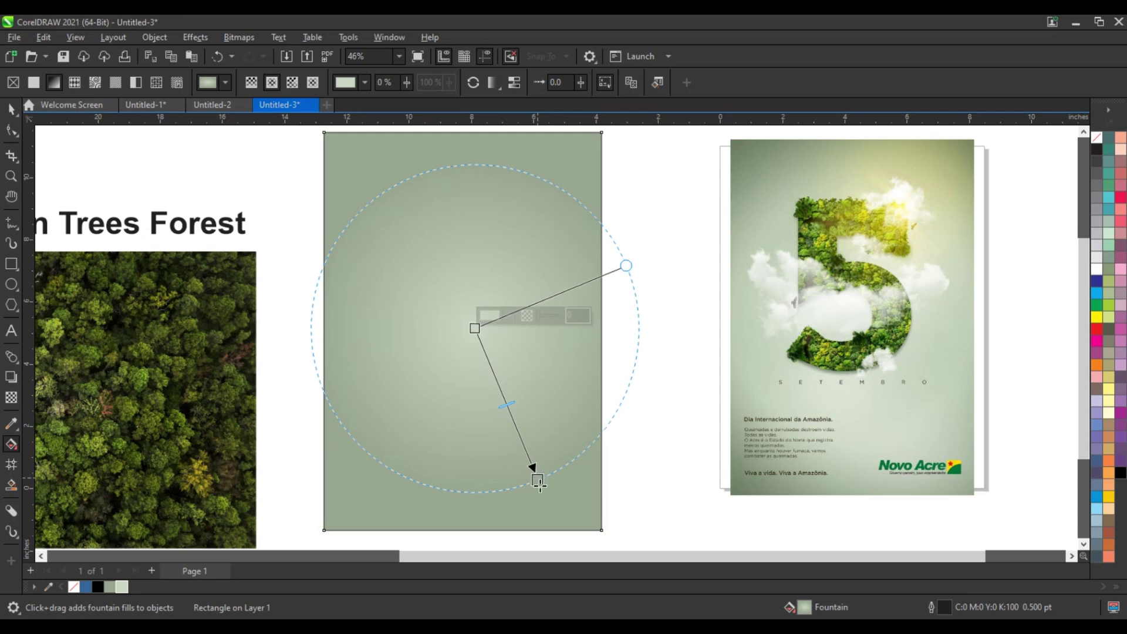
{"action": "left_click_drag", "start_coordinate": [535, 478], "coordinate": [542, 488]}
{"action": "left_click_drag", "start_coordinate": [473, 329], "coordinate": [466, 339]}
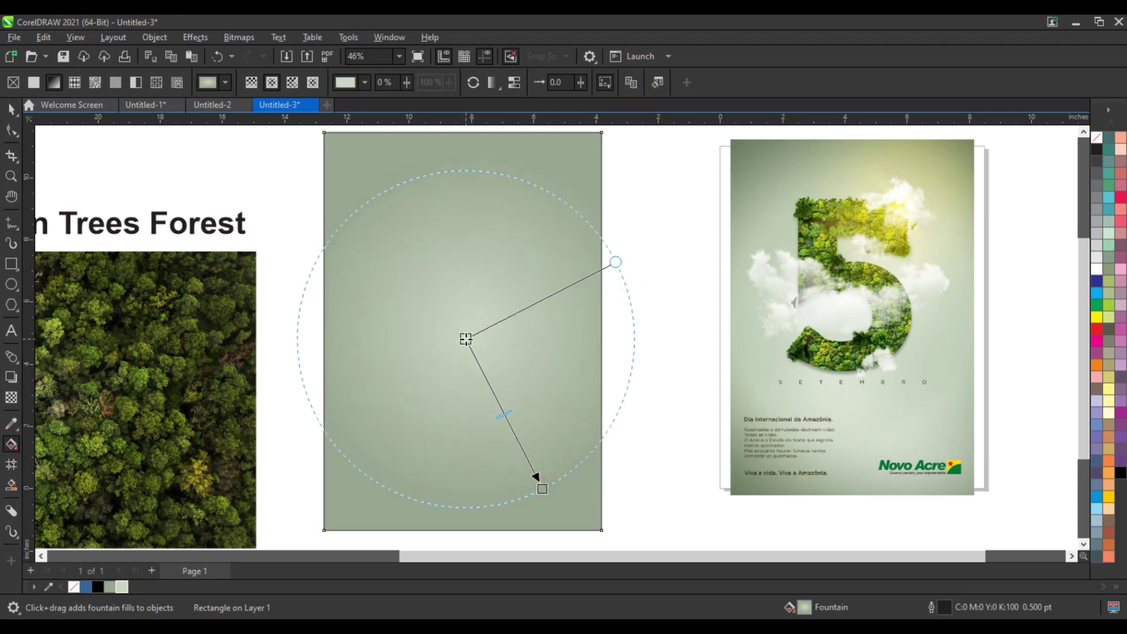
{"action": "left_click", "coordinate": [11, 108]}
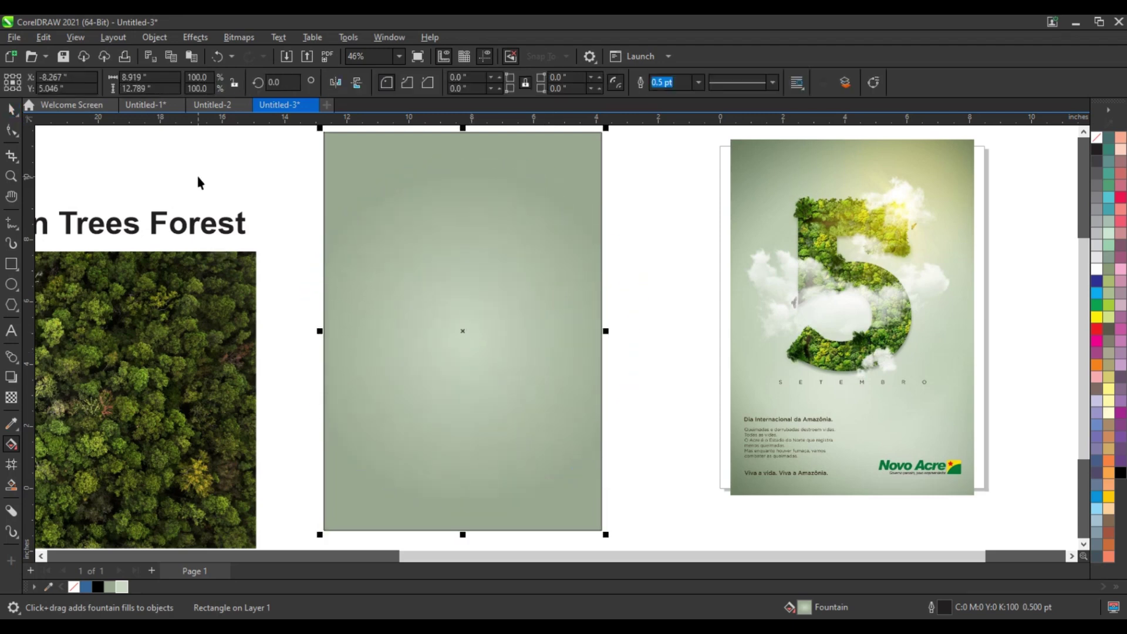
{"action": "left_click", "coordinate": [196, 174]}
{"action": "scroll", "coordinate": [259, 269], "scroll_direction": "down", "scroll_amount": 2}
Move the 5 onto the green rectangle, enlarge it, and convert it to curves
{"action": "scroll", "coordinate": [262, 277], "scroll_direction": "down", "scroll_amount": 2}
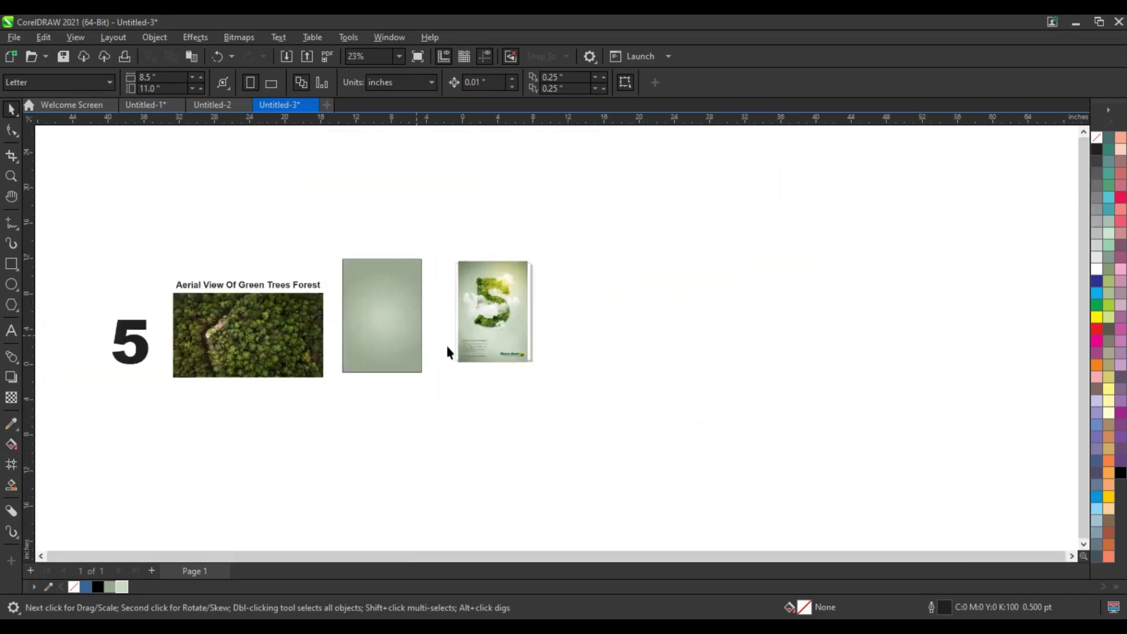
{"action": "left_click_drag", "start_coordinate": [148, 343], "coordinate": [396, 322]}
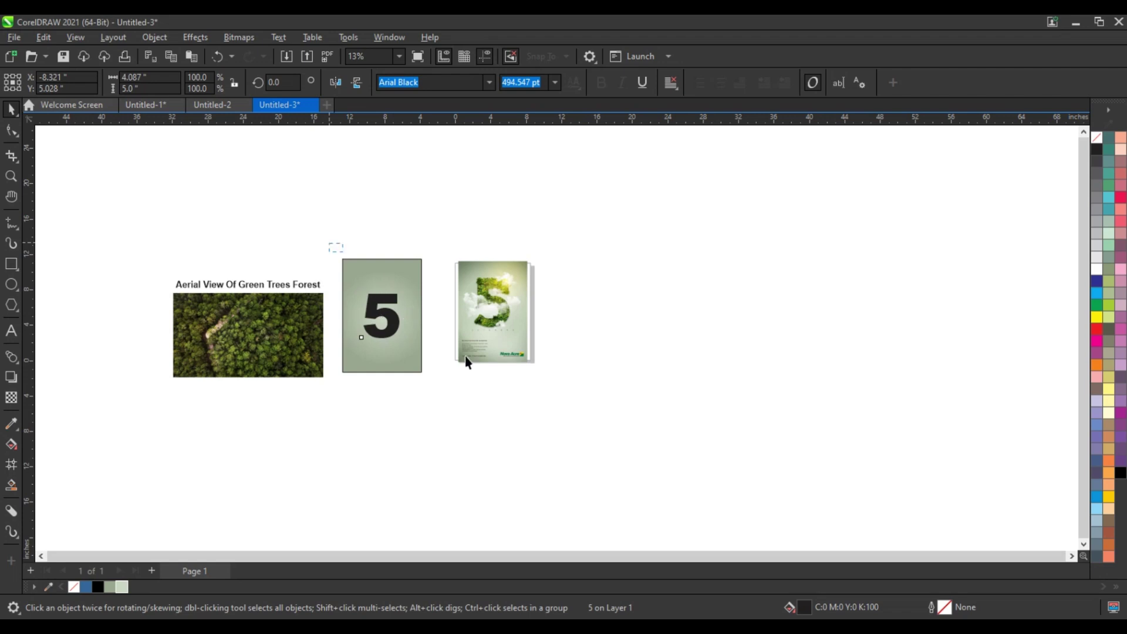
{"action": "left_click_drag", "start_coordinate": [329, 249], "coordinate": [587, 418]}
{"action": "key", "text": "shift+F2"}
{"action": "left_click", "coordinate": [395, 337]}
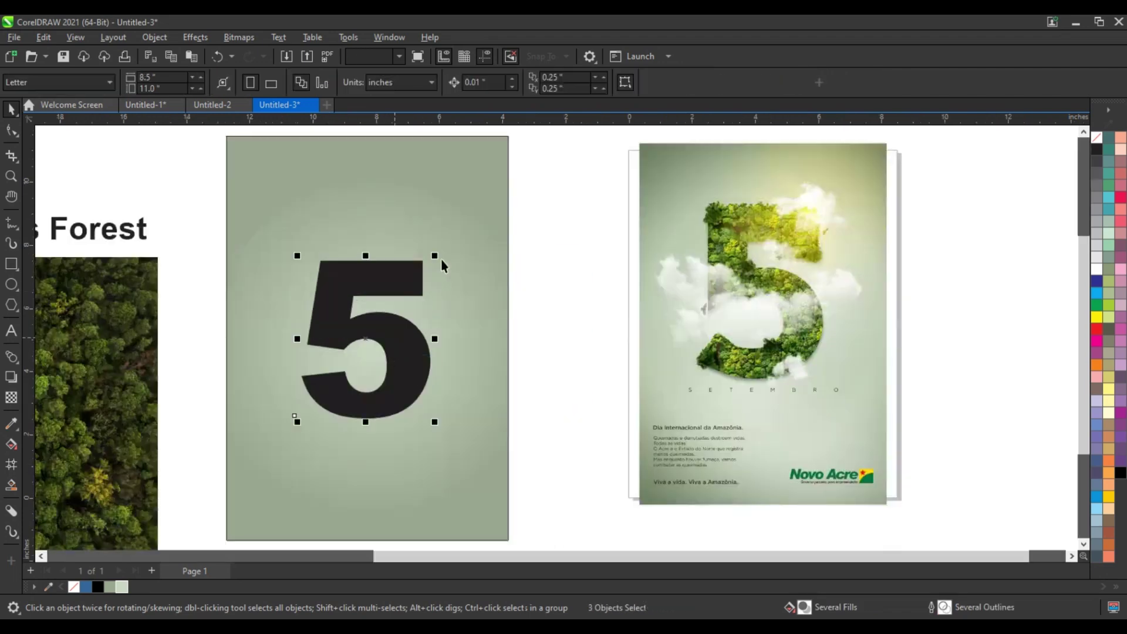
{"action": "left_click_drag", "start_coordinate": [439, 256], "coordinate": [487, 206]}
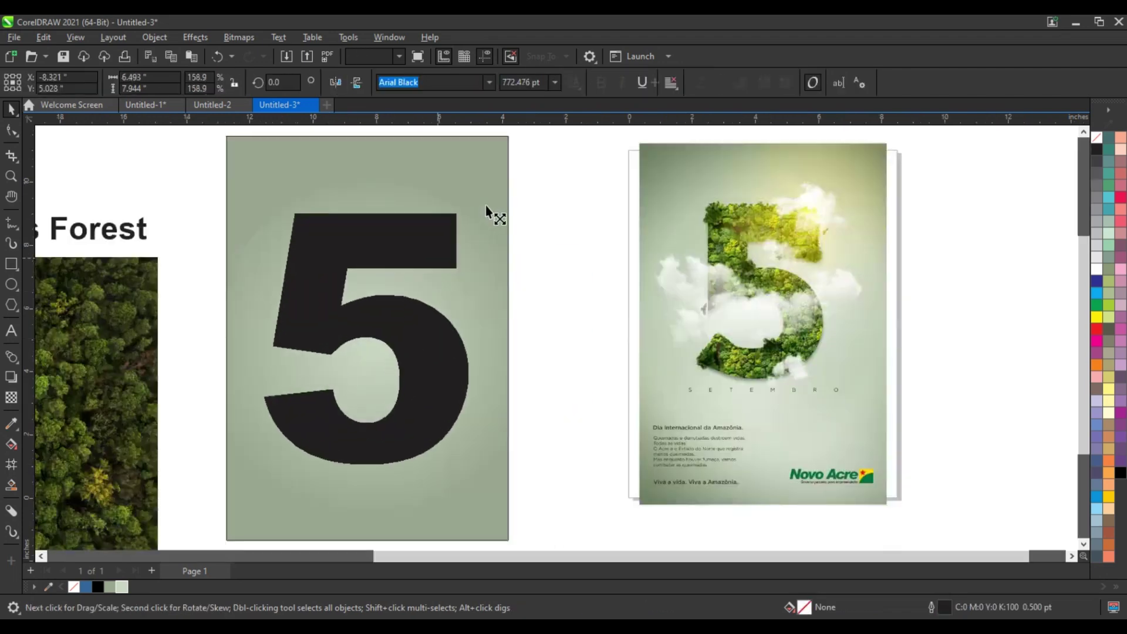
{"action": "key", "text": "ctrl+q"}
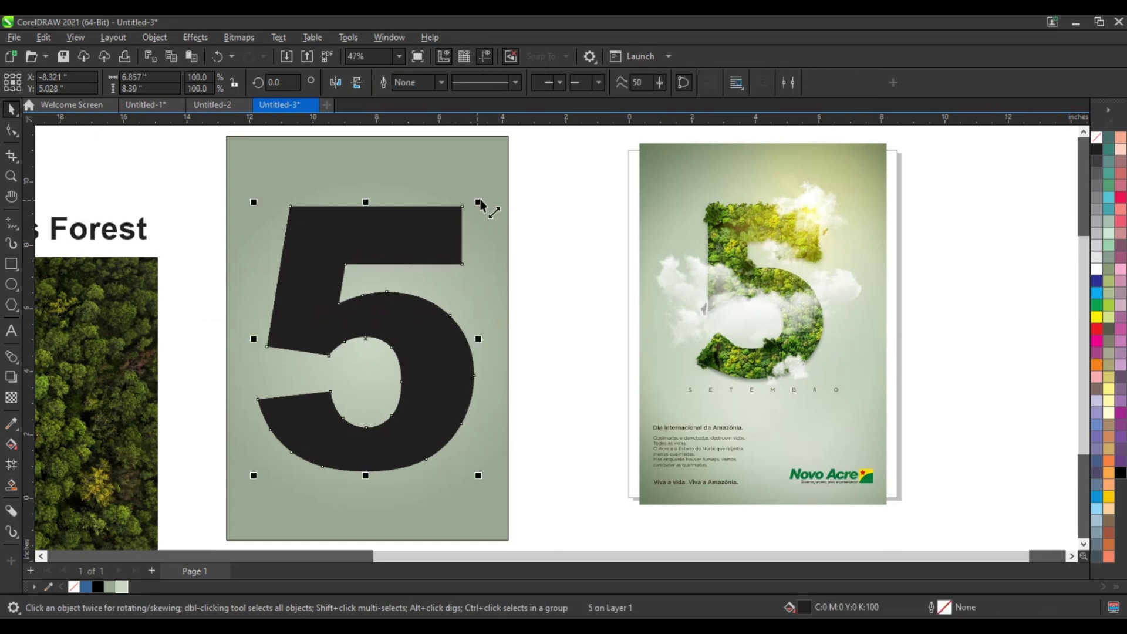
{"action": "left_click_drag", "start_coordinate": [476, 202], "coordinate": [474, 207]}
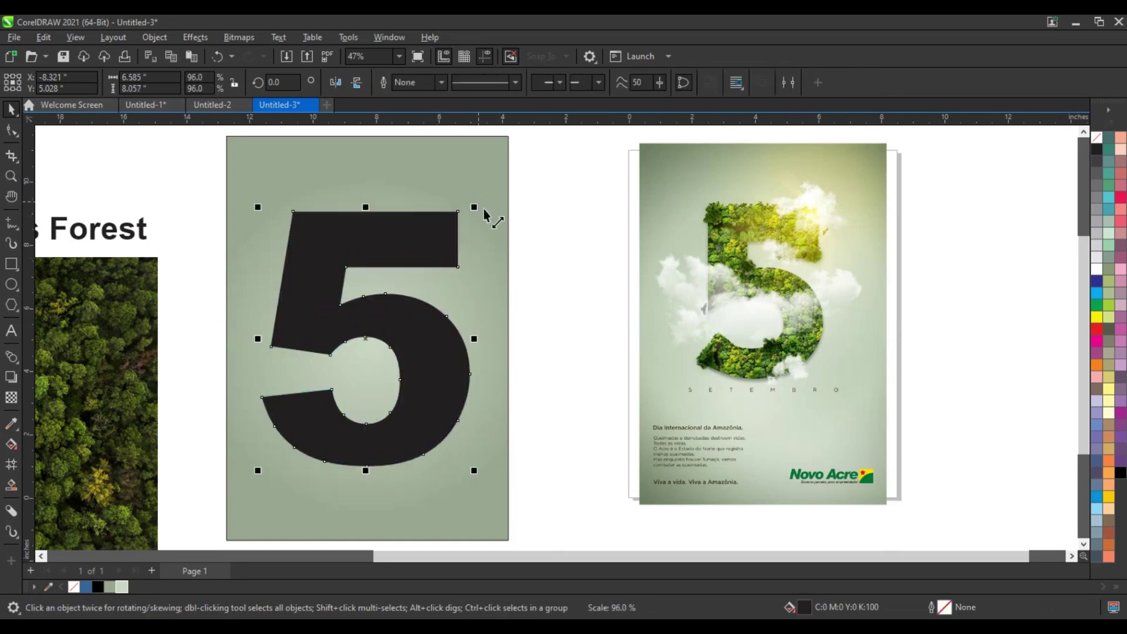
Remove the 5's black fill and shrink it slightly
{"action": "left_click", "coordinate": [1097, 138]}
{"action": "right_click", "coordinate": [1098, 141]}
{"action": "left_click", "coordinate": [1034, 156]}
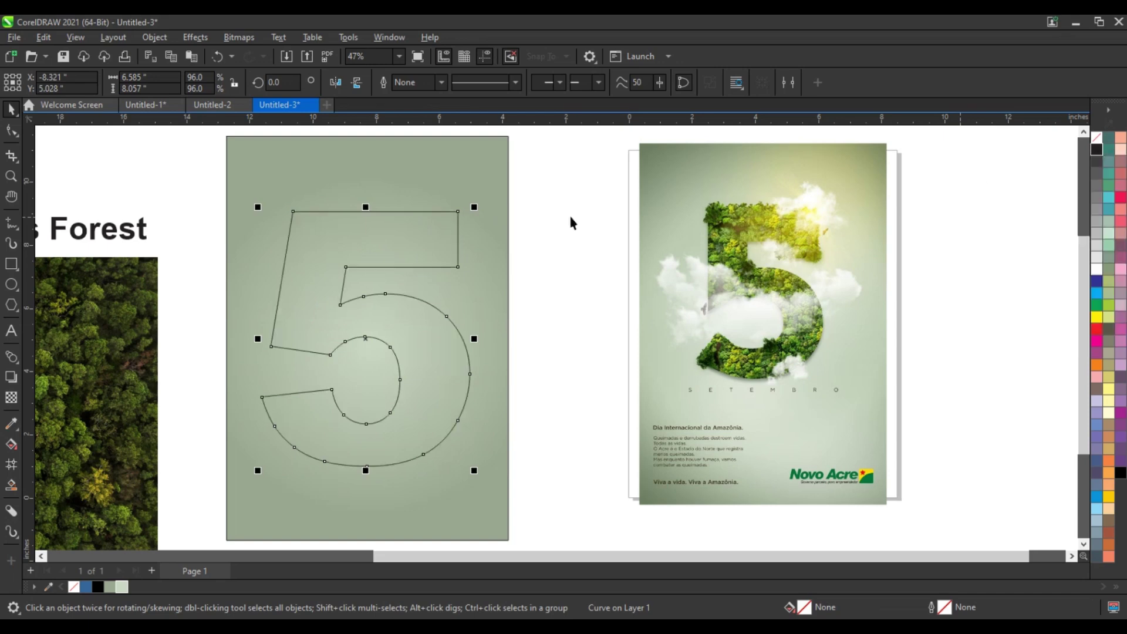
{"action": "type", "text": "0.5"}
{"action": "left_click", "coordinate": [541, 227]}
{"action": "left_click", "coordinate": [457, 235]}
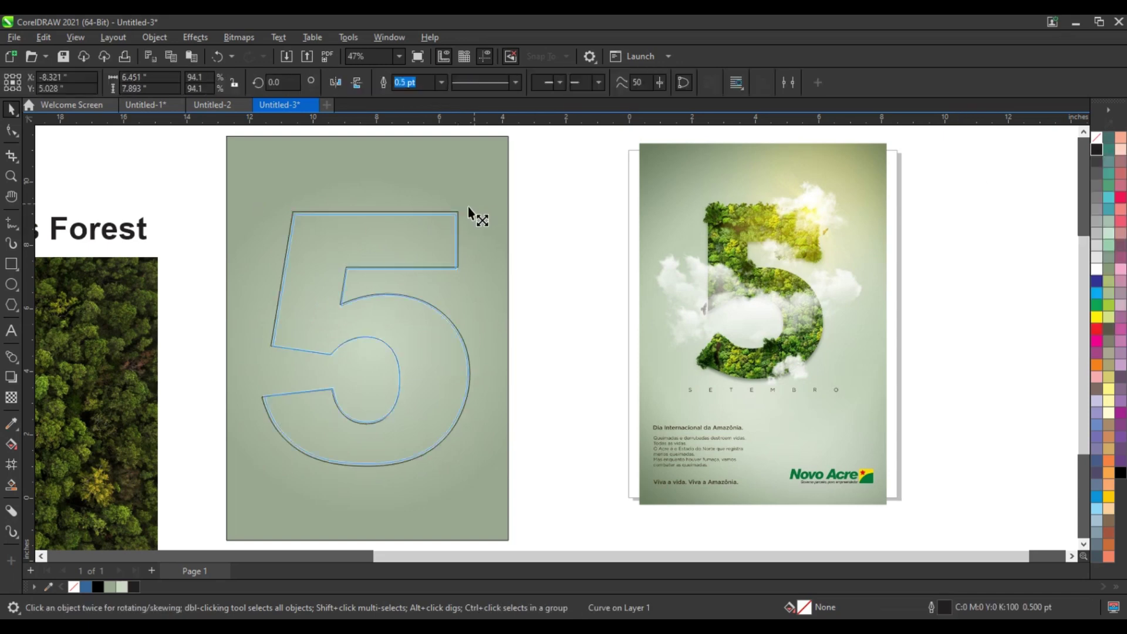
{"action": "left_click_drag", "start_coordinate": [468, 206], "coordinate": [467, 208]}
Give the 5 a 4.0 pt white outline and move the forest photo toward the page
{"action": "left_click", "coordinate": [441, 82]}
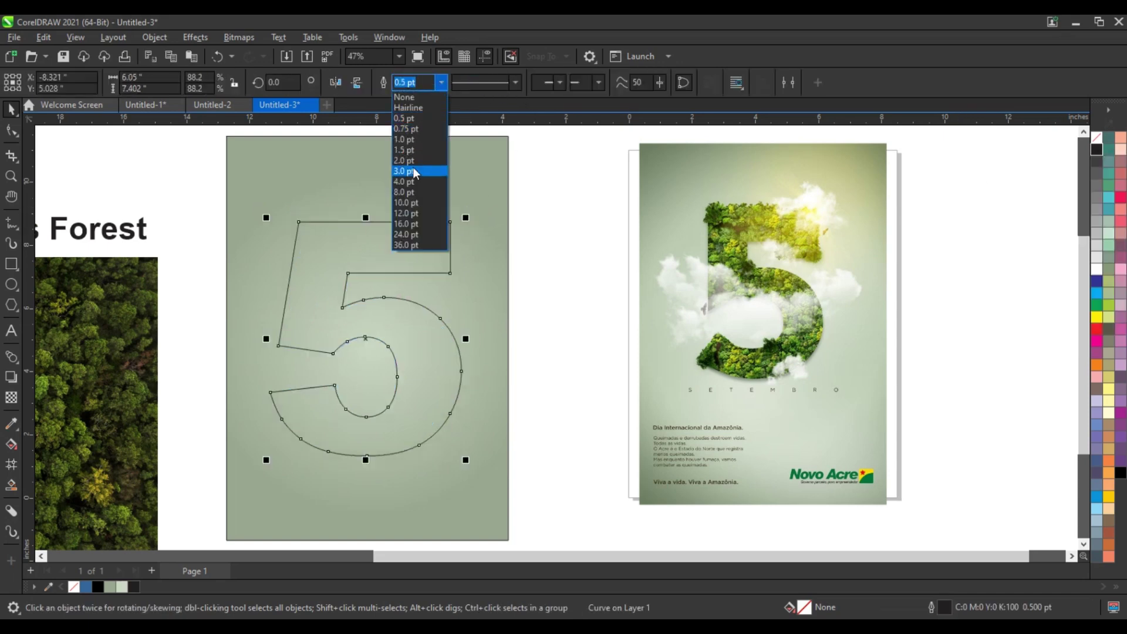
{"action": "left_click", "coordinate": [411, 182]}
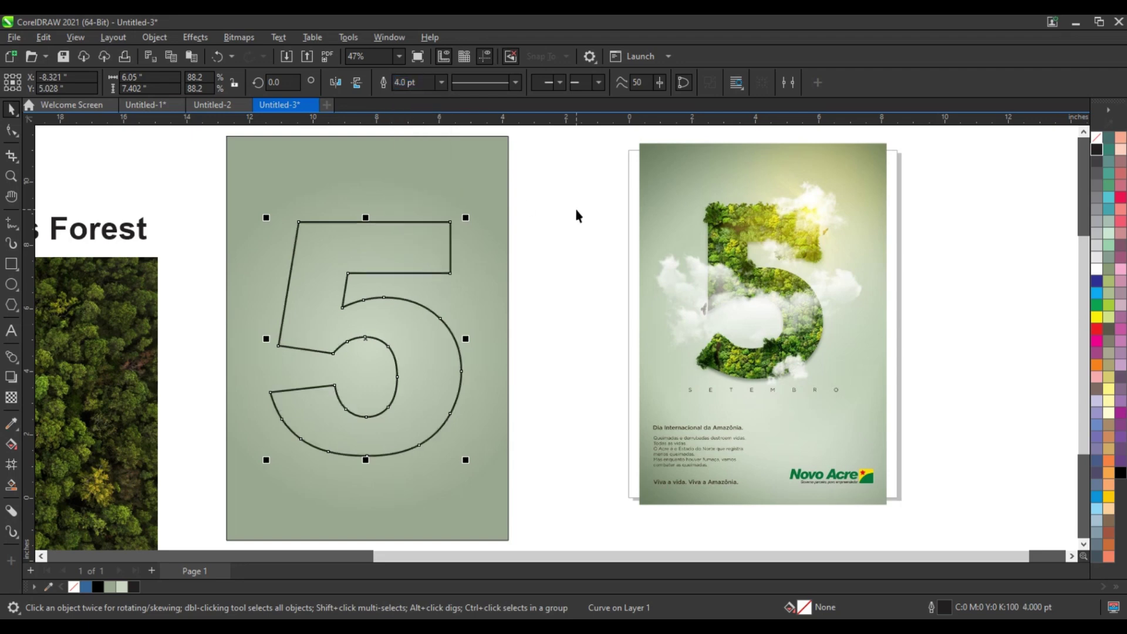
{"action": "right_click", "coordinate": [1098, 272]}
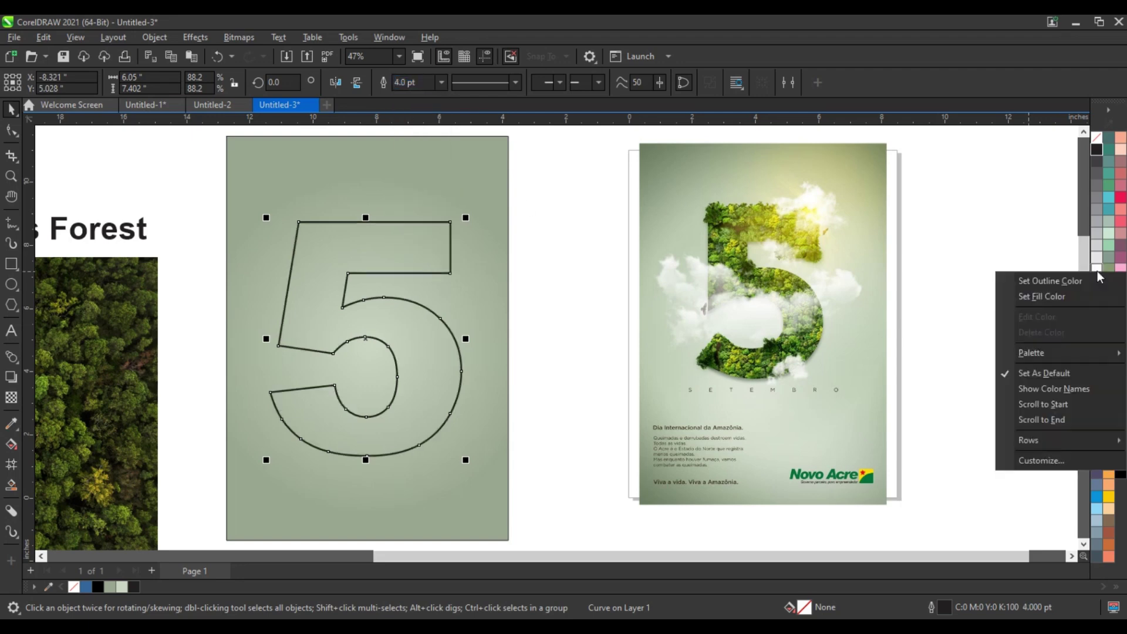
{"action": "left_click", "coordinate": [1029, 280]}
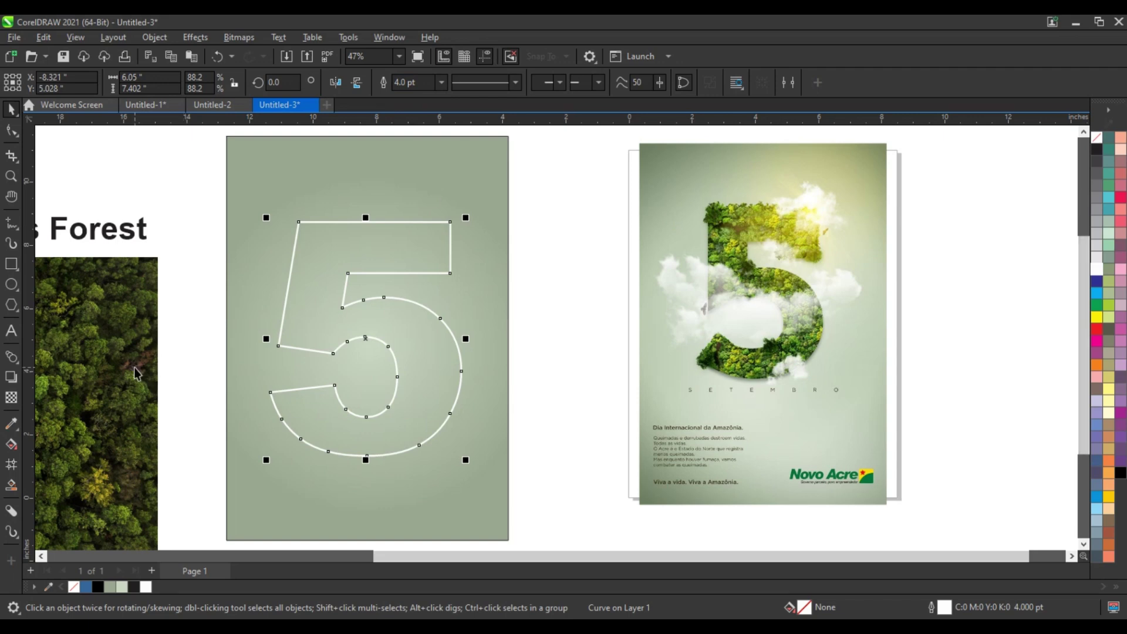
{"action": "left_click_drag", "start_coordinate": [134, 367], "coordinate": [283, 357]}
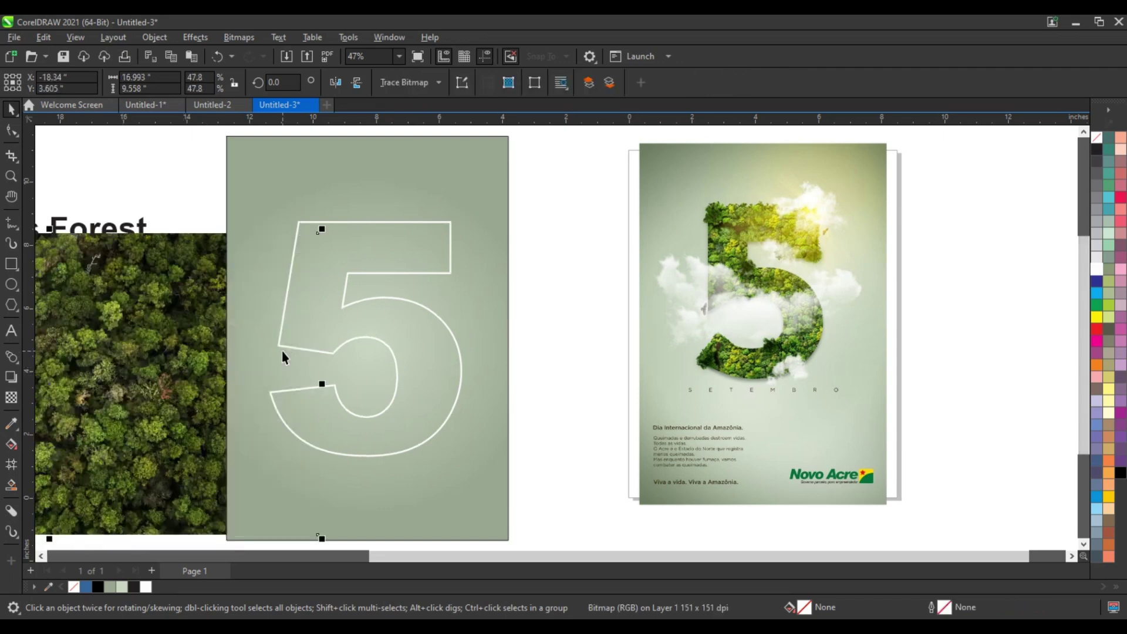
Bring the forest photo above the green background, place it behind the 5, and scale it down slightly
{"action": "key", "text": "shift+Page_Up"}
{"action": "mouse_move", "coordinate": [268, 360]}
{"action": "left_mouse_down"}
{"action": "mouse_move", "coordinate": [548, 385]}
{"action": "mouse_move", "coordinate": [536, 366]}
{"action": "mouse_move", "coordinate": [528, 380]}
{"action": "left_mouse_up"}
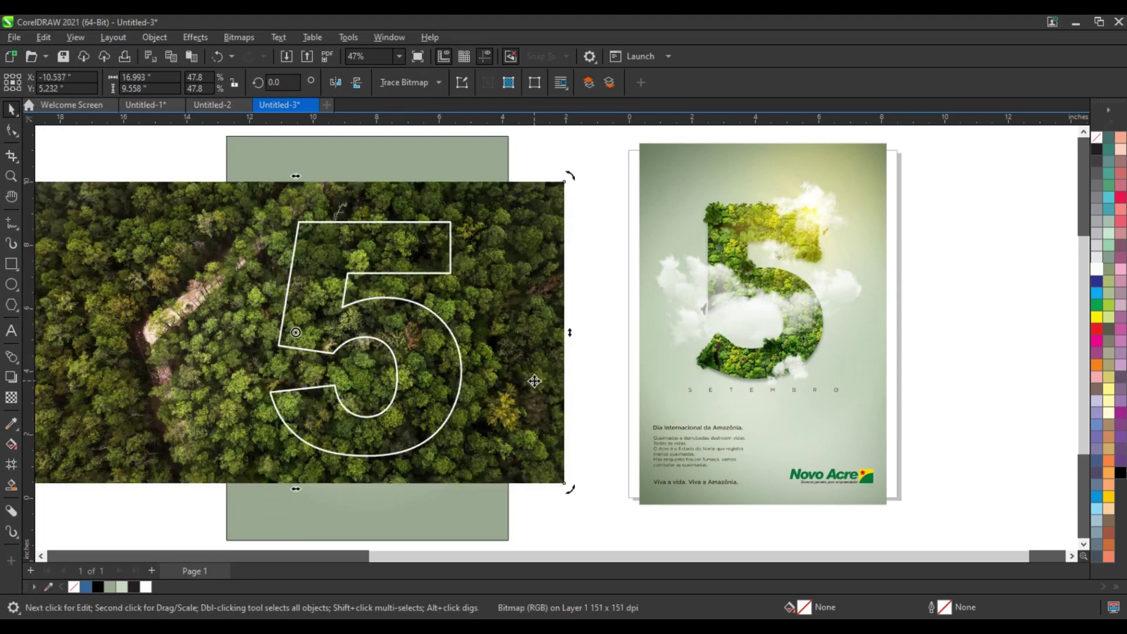
{"action": "left_click_drag", "start_coordinate": [541, 385], "coordinate": [538, 385]}
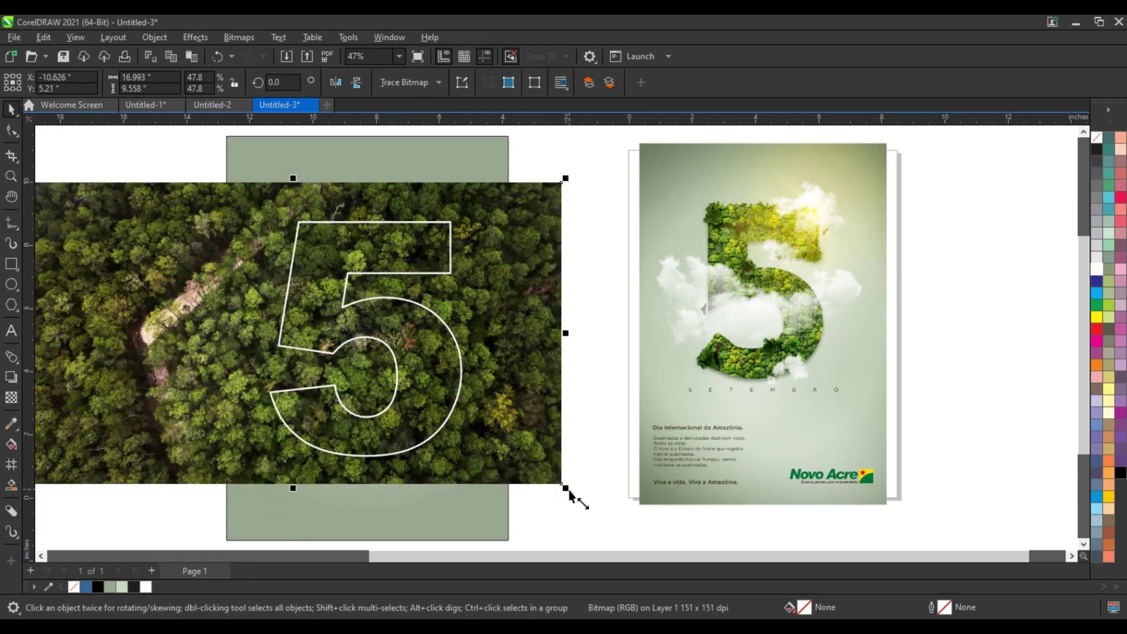
{"action": "left_click_drag", "start_coordinate": [569, 492], "coordinate": [556, 483]}
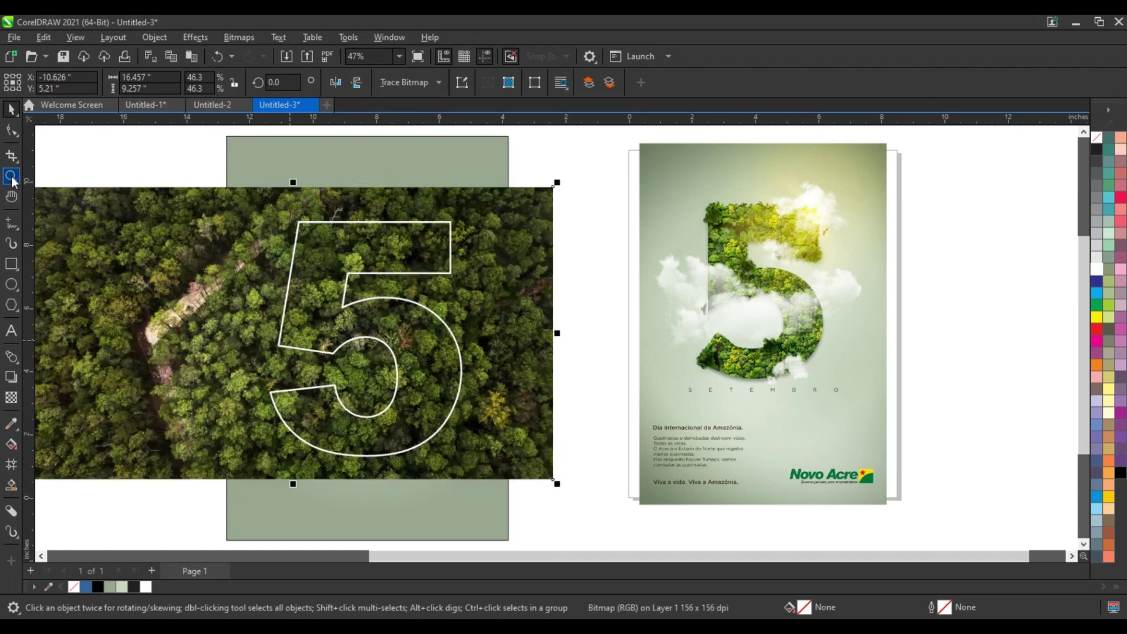
Zoom in on the 5 and photo, then nudge the 5 slightly right over the densest treetops
{"action": "left_click", "coordinate": [11, 176]}
{"action": "left_click_drag", "start_coordinate": [247, 204], "coordinate": [682, 477]}
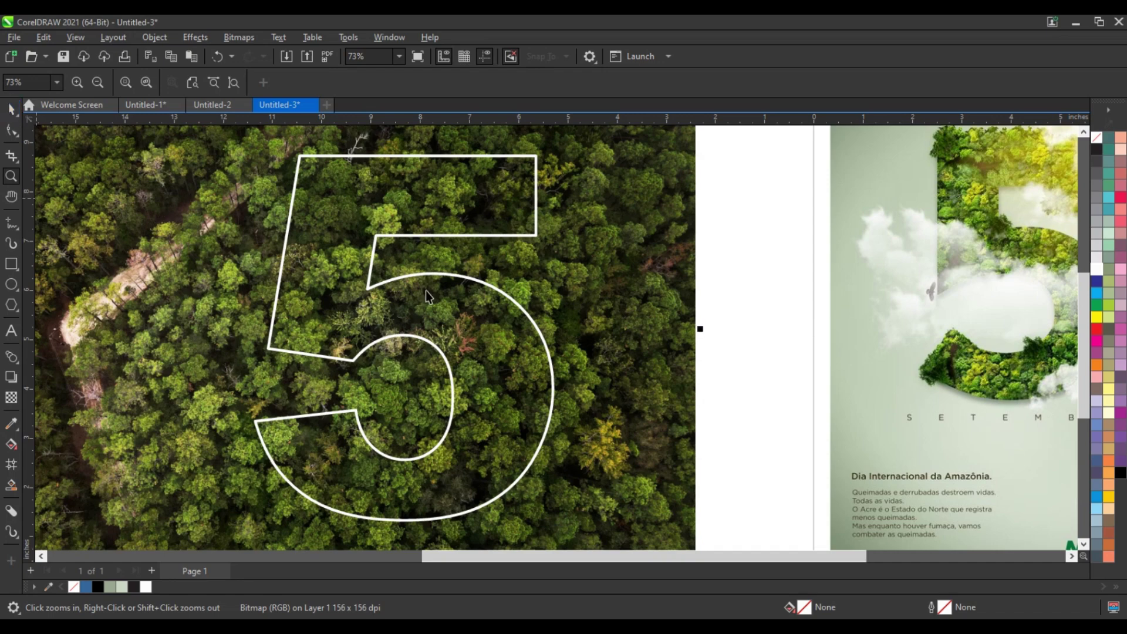
{"action": "key", "text": "space"}
{"action": "left_click", "coordinate": [474, 306]}
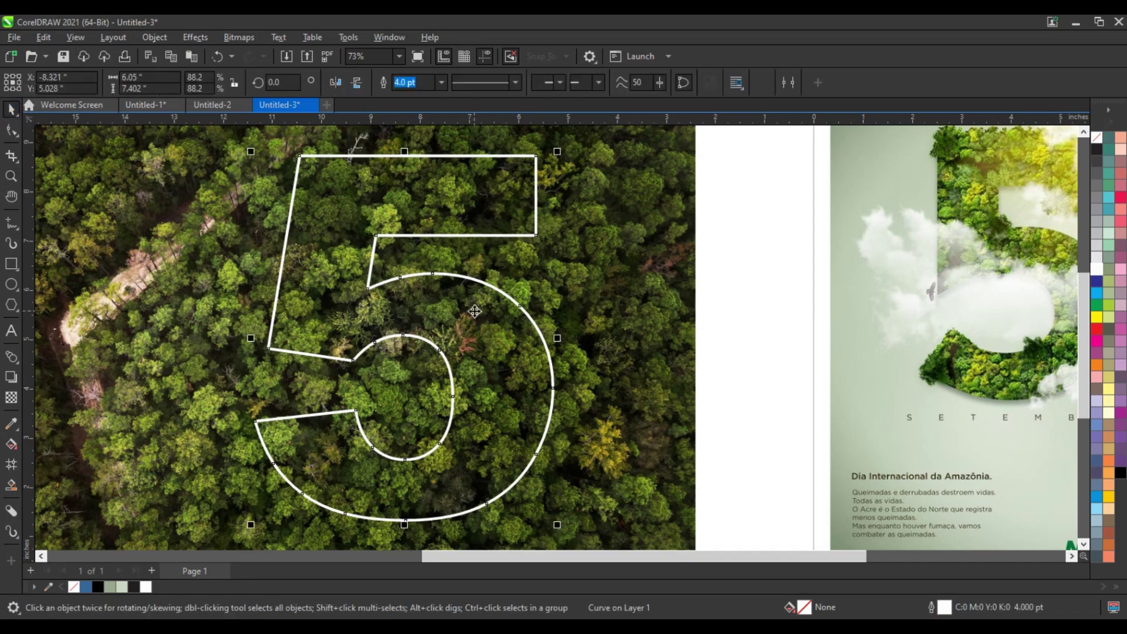
{"action": "left_click", "coordinate": [474, 312]}
{"action": "left_click_drag", "start_coordinate": [477, 311], "coordinate": [478, 312]}
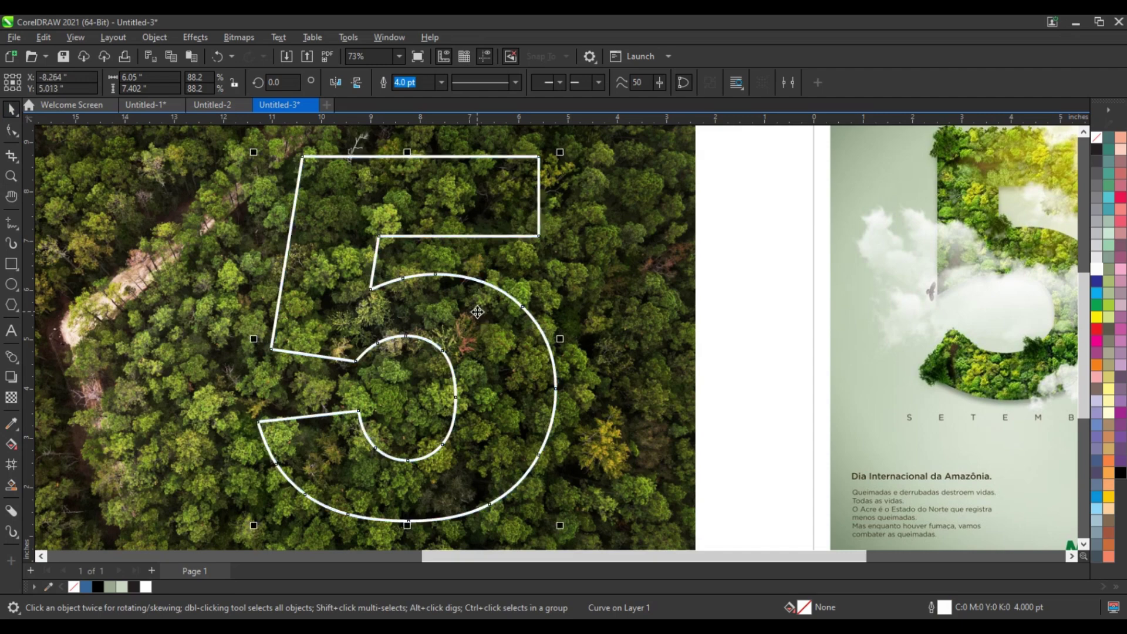
{"action": "left_click", "coordinate": [738, 351]}
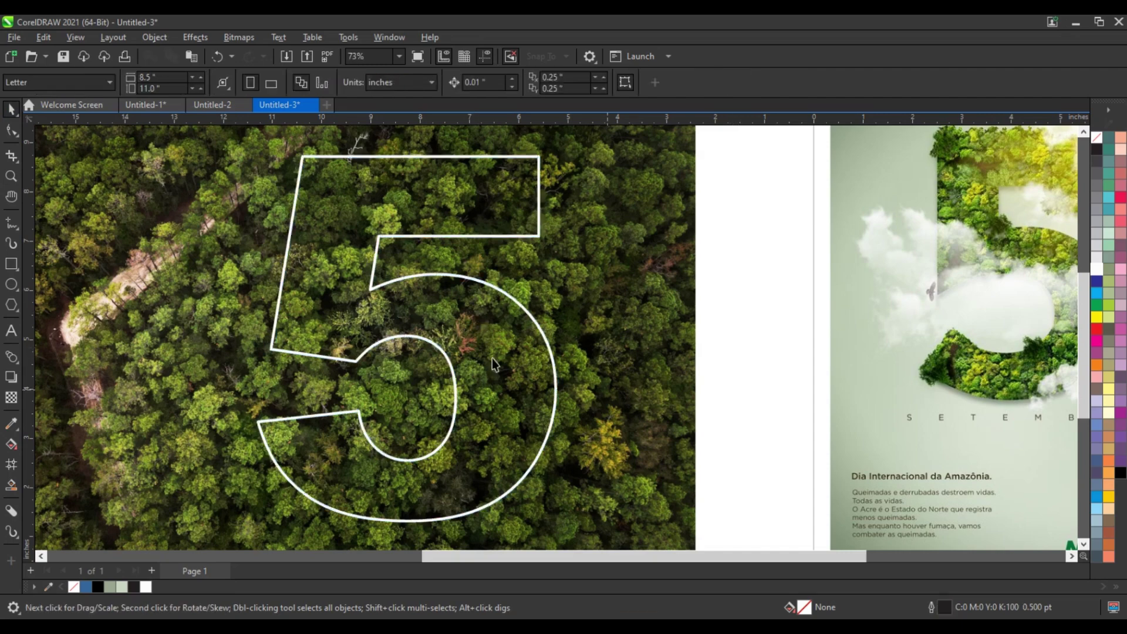
Zoom in on the 5's inner corner and freehand-trace the tree edges below it
{"action": "left_click", "coordinate": [12, 176]}
{"action": "left_click_drag", "start_coordinate": [194, 268], "coordinate": [515, 421]}
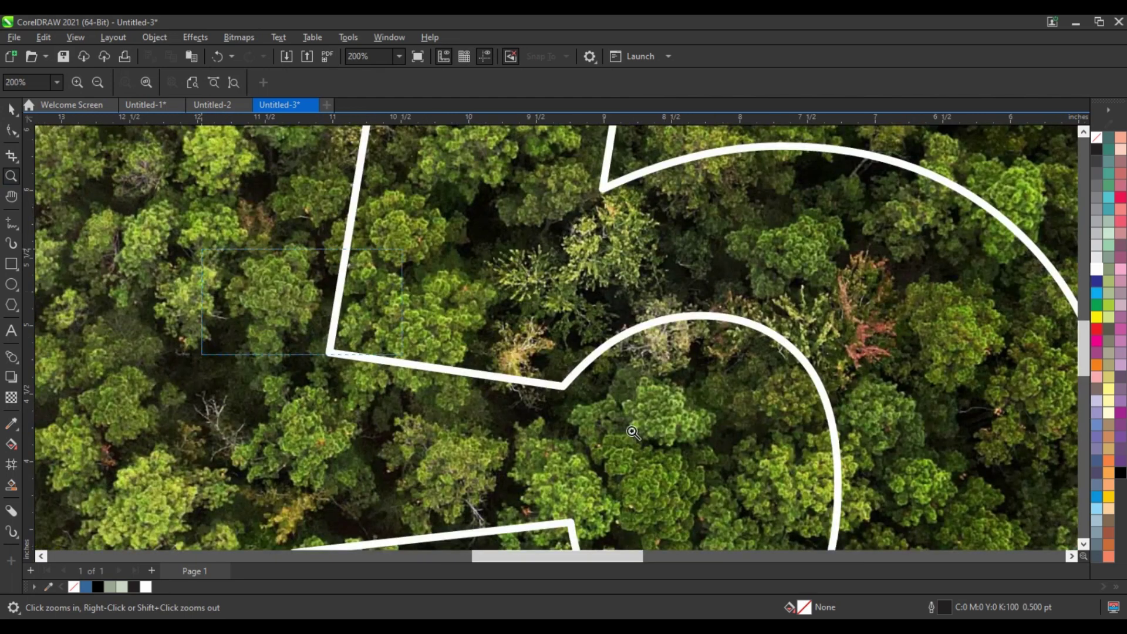
{"action": "left_click", "coordinate": [559, 375]}
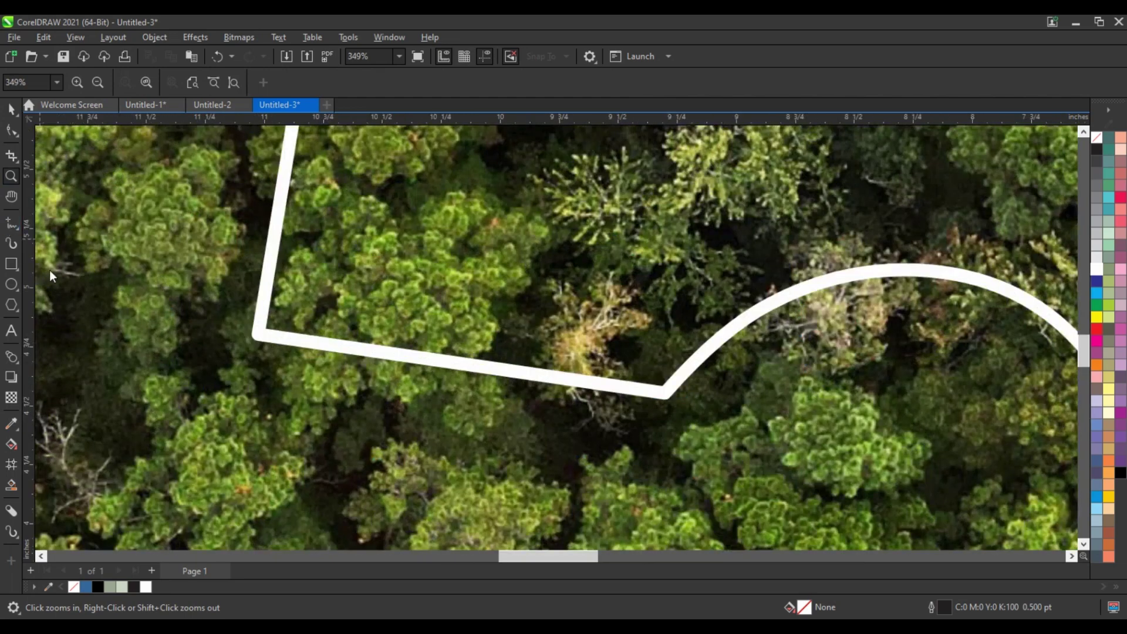
{"action": "key", "text": "F5"}
{"action": "mouse_move", "coordinate": [269, 334]}
{"action": "left_mouse_down"}
{"action": "mouse_move", "coordinate": [286, 400]}
{"action": "mouse_move", "coordinate": [320, 437]}
{"action": "mouse_move", "coordinate": [368, 388]}
{"action": "mouse_move", "coordinate": [449, 390]}
{"action": "left_mouse_up"}
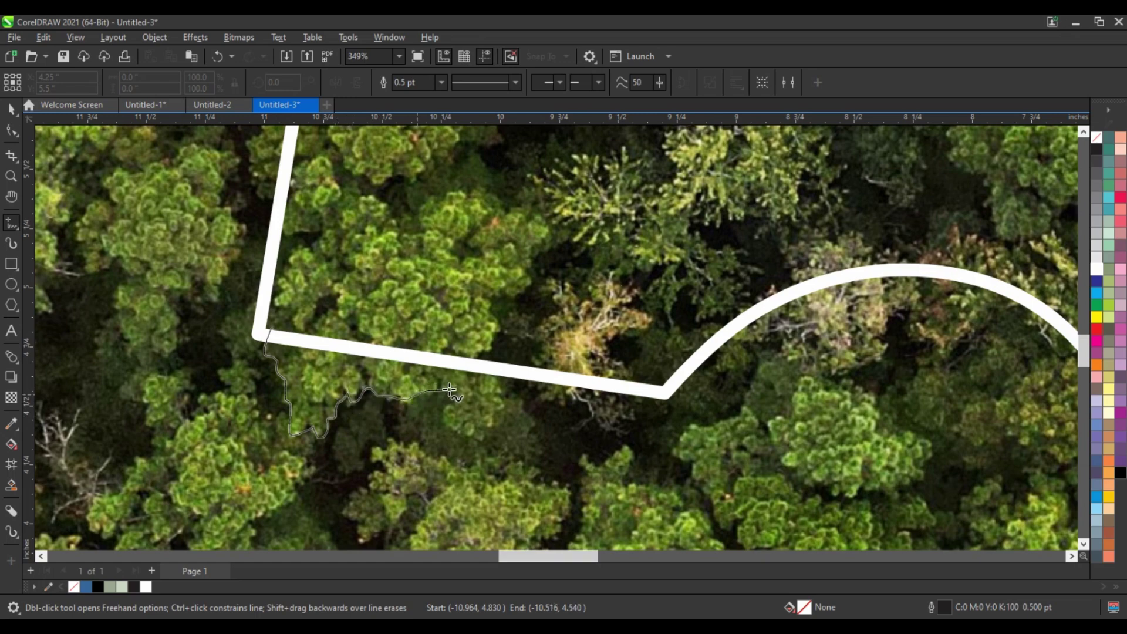
{"action": "mouse_move", "coordinate": [460, 433]}
{"action": "left_mouse_down"}
{"action": "mouse_move", "coordinate": [489, 429]}
{"action": "mouse_move", "coordinate": [509, 352]}
{"action": "mouse_move", "coordinate": [421, 328]}
{"action": "mouse_move", "coordinate": [296, 323]}
{"action": "mouse_move", "coordinate": [250, 353]}
{"action": "mouse_move", "coordinate": [232, 332]}
{"action": "mouse_move", "coordinate": [270, 298]}
{"action": "mouse_move", "coordinate": [295, 307]}
{"action": "mouse_move", "coordinate": [298, 334]}
{"action": "left_mouse_up"}
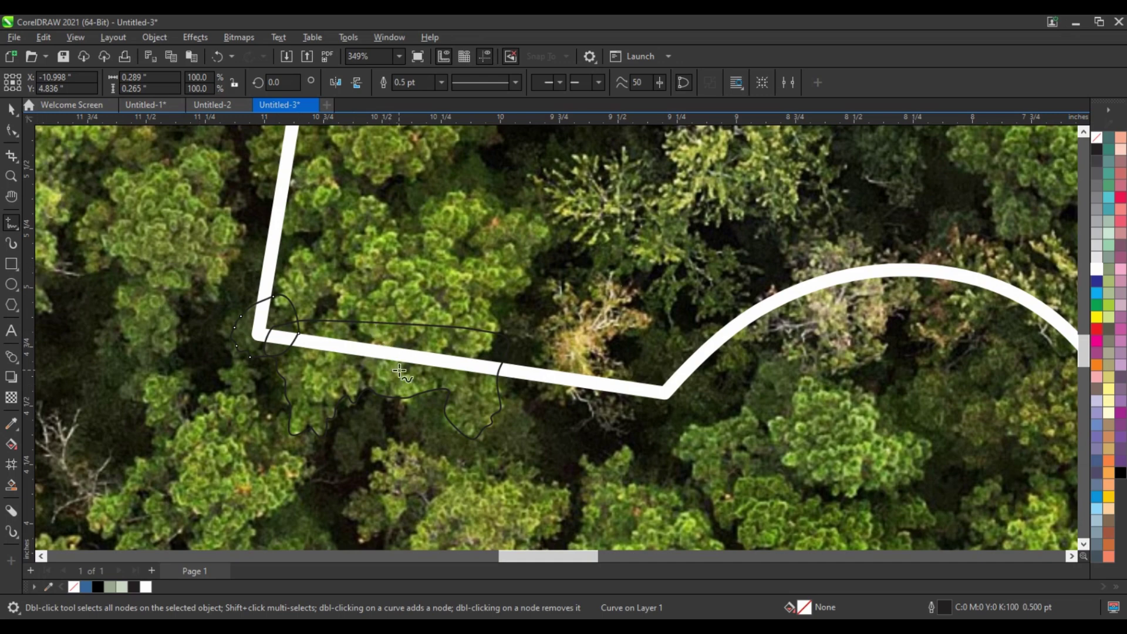
{"action": "scroll", "coordinate": [399, 373], "scroll_direction": "down", "scroll_amount": 2}
{"action": "scroll", "coordinate": [399, 373], "scroll_direction": "down", "scroll_amount": 2}
{"action": "scroll", "coordinate": [399, 373], "scroll_direction": "down", "scroll_amount": 1}
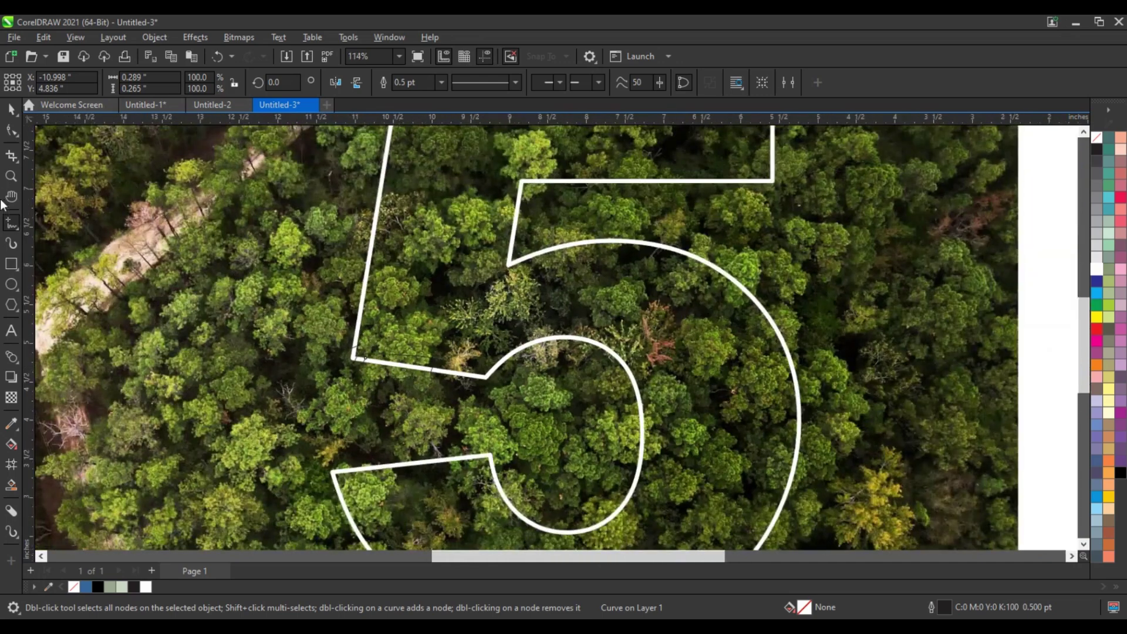
Zoom in on the 5's left stroke and freehand-trace the tree edges along it
{"action": "left_click", "coordinate": [9, 183]}
{"action": "left_click_drag", "start_coordinate": [320, 235], "coordinate": [487, 347]}
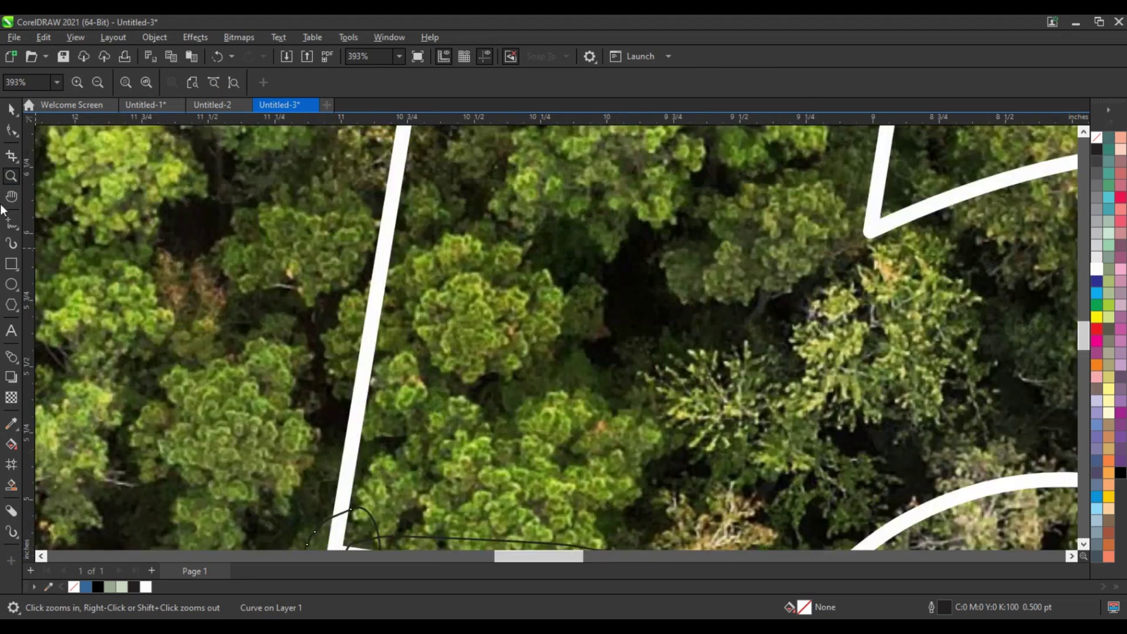
{"action": "key", "text": "F5"}
{"action": "mouse_move", "coordinate": [369, 288]}
{"action": "left_mouse_down"}
{"action": "mouse_move", "coordinate": [328, 346]}
{"action": "mouse_move", "coordinate": [412, 330]}
{"action": "mouse_move", "coordinate": [387, 274]}
{"action": "left_mouse_up"}
{"action": "scroll", "coordinate": [424, 355], "scroll_direction": "down", "scroll_amount": 1}
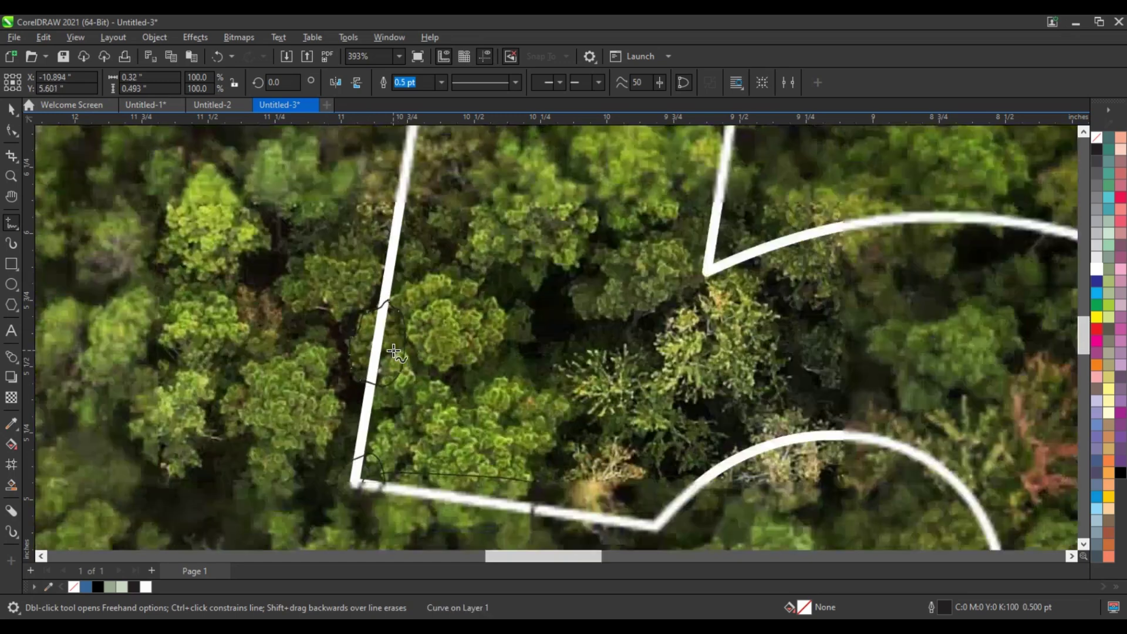
{"action": "scroll", "coordinate": [424, 355], "scroll_direction": "down", "scroll_amount": 2}
{"action": "scroll", "coordinate": [424, 355], "scroll_direction": "down", "scroll_amount": 2}
{"action": "scroll", "coordinate": [429, 346], "scroll_direction": "down", "scroll_amount": 3}
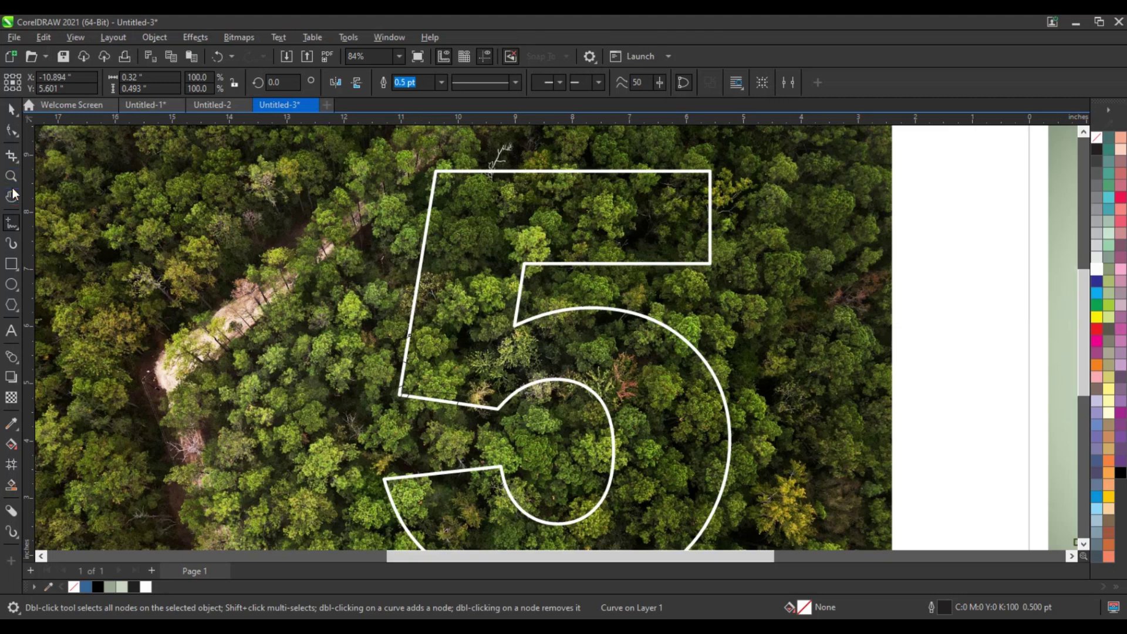
Zoom to the 5's top-left corner, trace a closed freehand treetop shape around it, then zoom out
{"action": "left_click", "coordinate": [10, 176]}
{"action": "mouse_move", "coordinate": [387, 150]}
{"action": "left_mouse_down"}
{"action": "mouse_move", "coordinate": [546, 232]}
{"action": "mouse_move", "coordinate": [449, 203]}
{"action": "mouse_move", "coordinate": [392, 304]}
{"action": "mouse_move", "coordinate": [392, 390]}
{"action": "left_mouse_up"}
{"action": "left_click", "coordinate": [11, 224]}
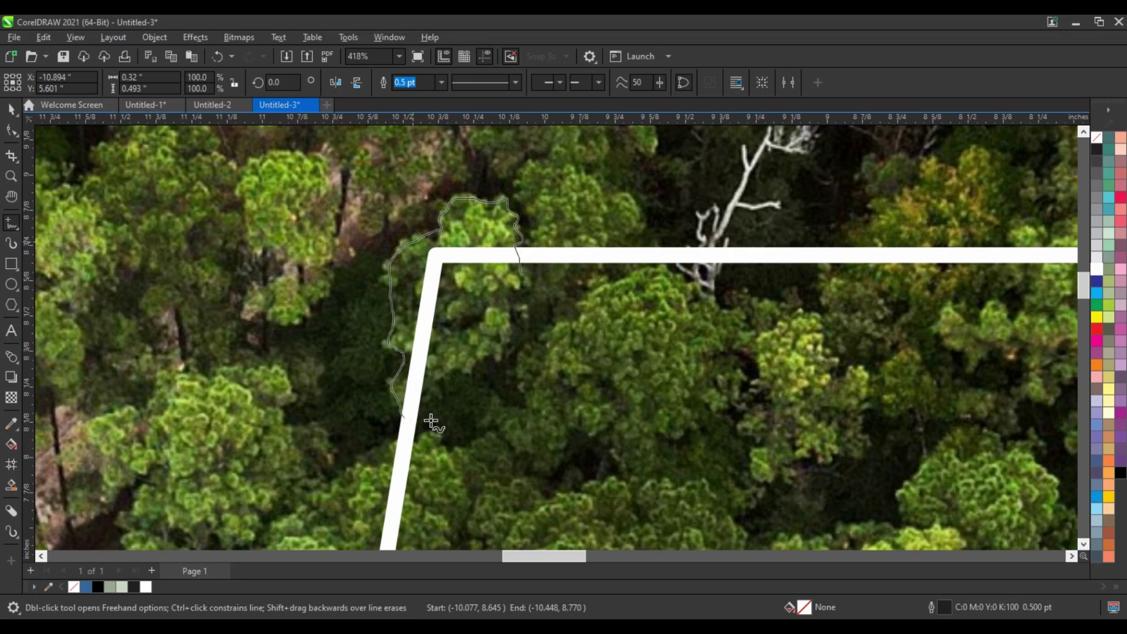
{"action": "mouse_move", "coordinate": [431, 421]}
{"action": "left_mouse_down"}
{"action": "mouse_move", "coordinate": [525, 311]}
{"action": "mouse_move", "coordinate": [521, 275]}
{"action": "left_mouse_up"}
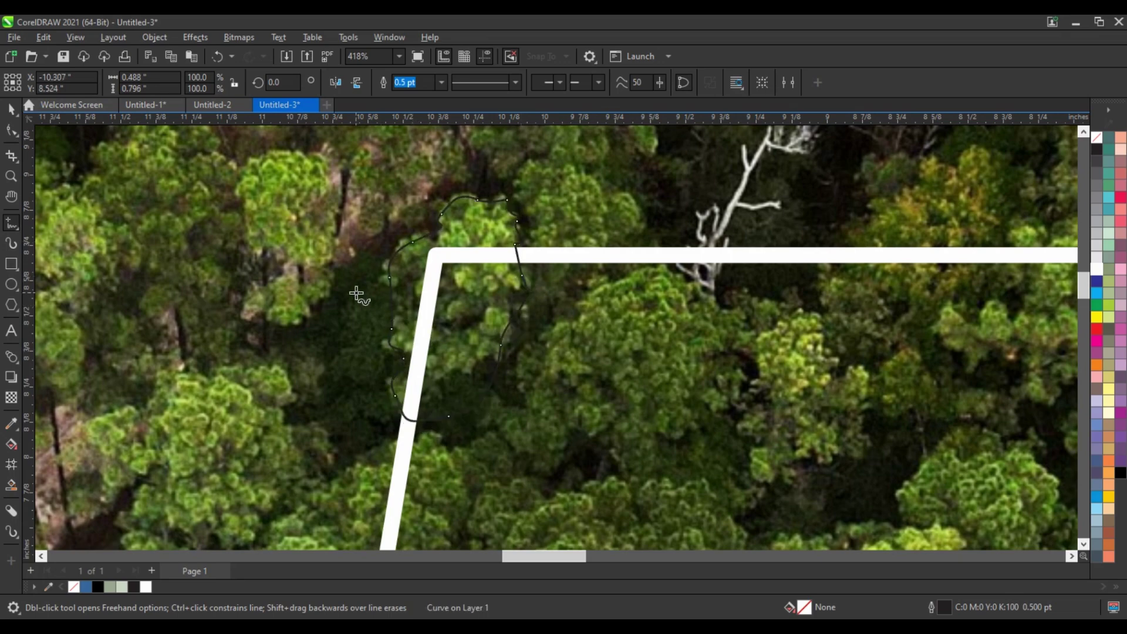
{"action": "scroll", "coordinate": [357, 295], "scroll_direction": "down", "scroll_amount": 1}
{"action": "scroll", "coordinate": [357, 296], "scroll_direction": "down", "scroll_amount": 2}
{"action": "scroll", "coordinate": [357, 295], "scroll_direction": "down", "scroll_amount": 1}
{"action": "scroll", "coordinate": [356, 295], "scroll_direction": "down", "scroll_amount": 1}
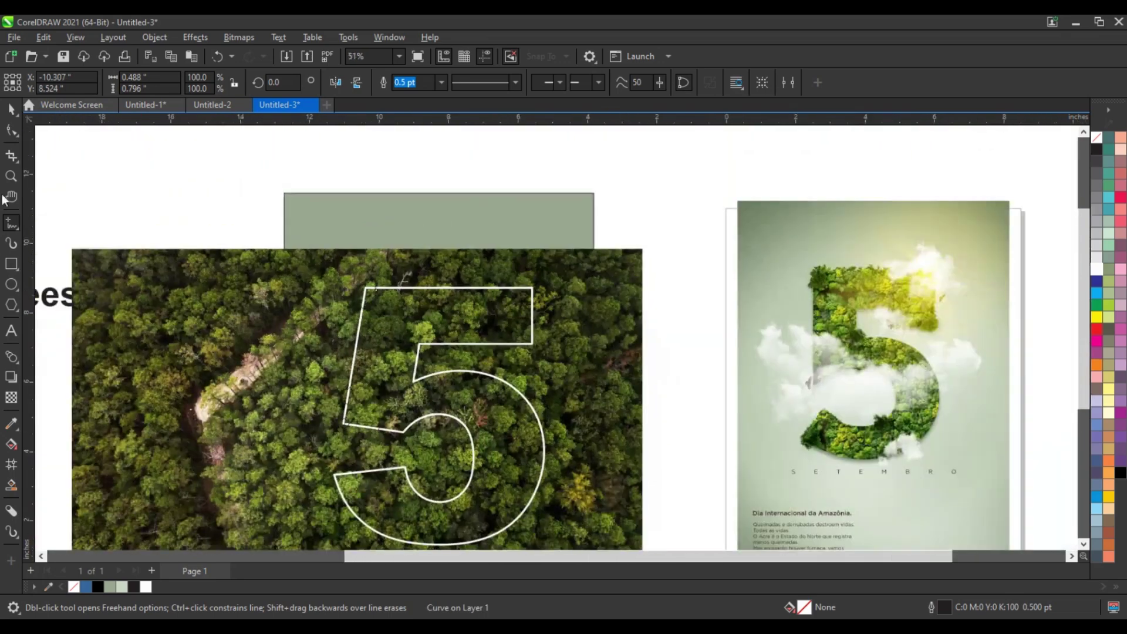
{"action": "left_click", "coordinate": [11, 175]}
{"action": "scroll", "coordinate": [387, 305], "scroll_direction": "down", "scroll_amount": 1}
Select the 5 with the upper-left traced tree shape and weld them together
{"action": "left_click_drag", "start_coordinate": [237, 244], "coordinate": [588, 510]}
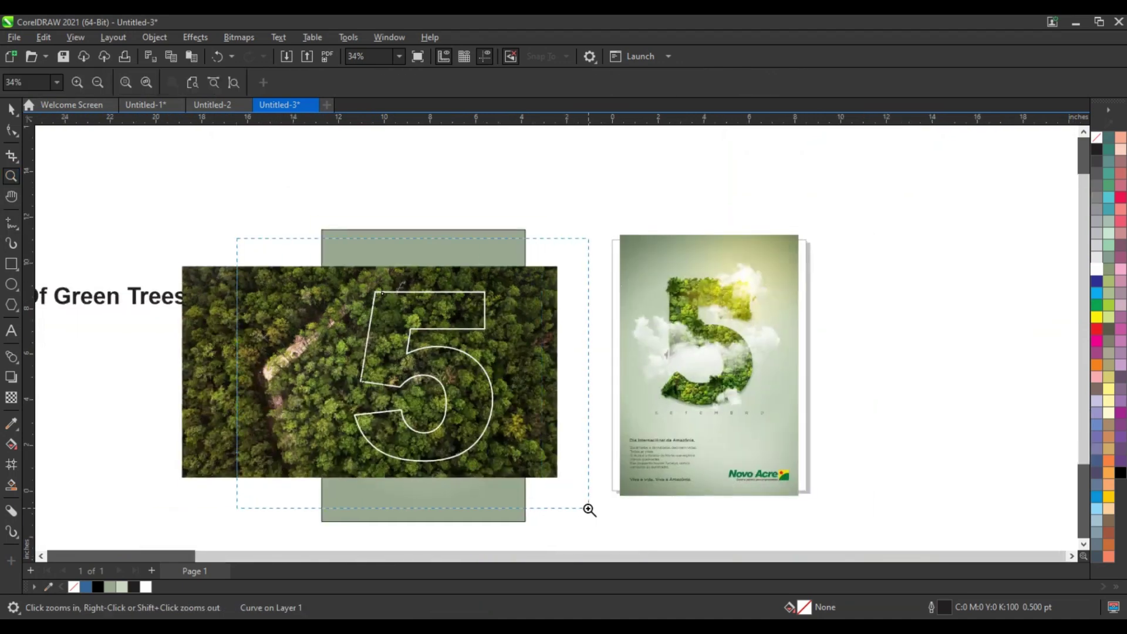
{"action": "left_click", "coordinate": [11, 109]}
{"action": "left_click_drag", "start_coordinate": [324, 156], "coordinate": [618, 473]}
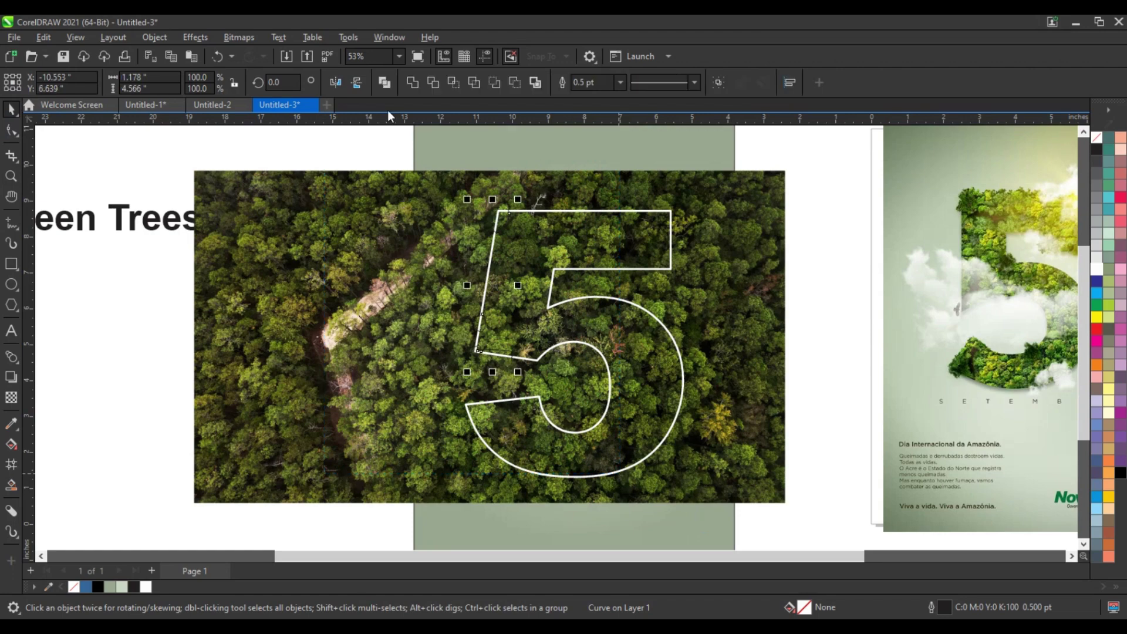
{"action": "left_click", "coordinate": [563, 216], "text": "shift"}
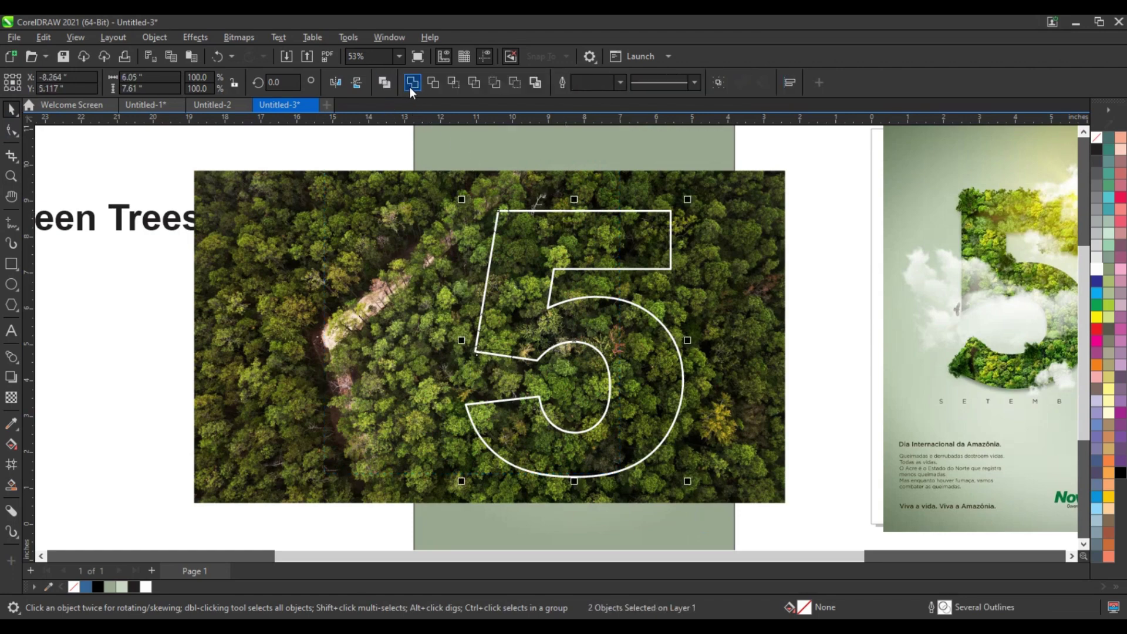
{"action": "left_click", "coordinate": [411, 85]}
{"action": "key", "text": "Escape"}
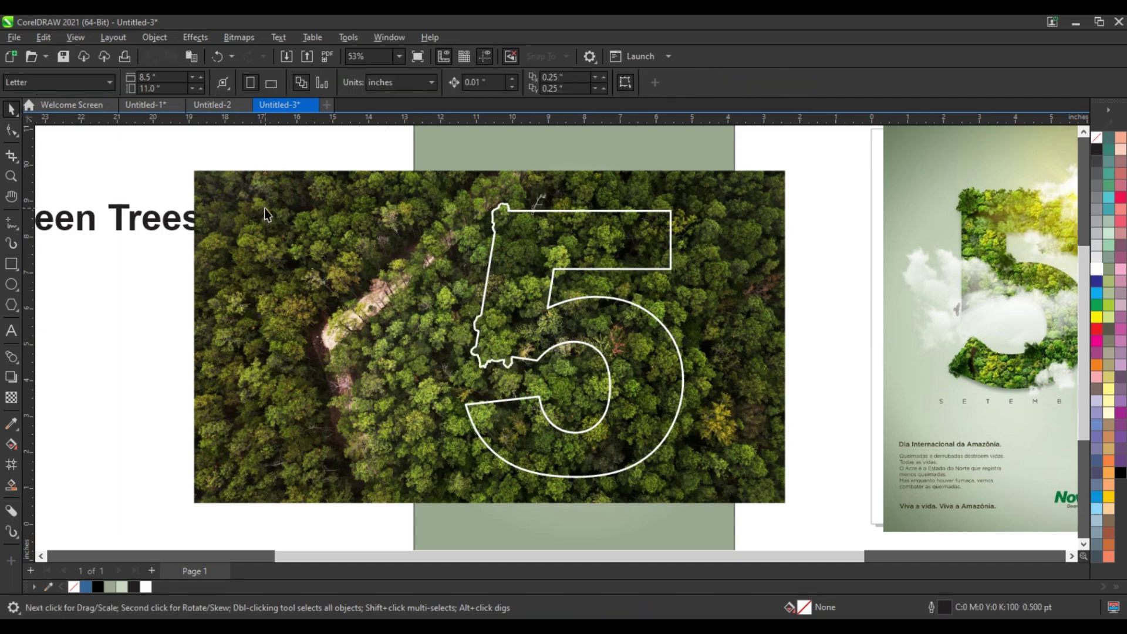
{"action": "left_click", "coordinate": [10, 177]}
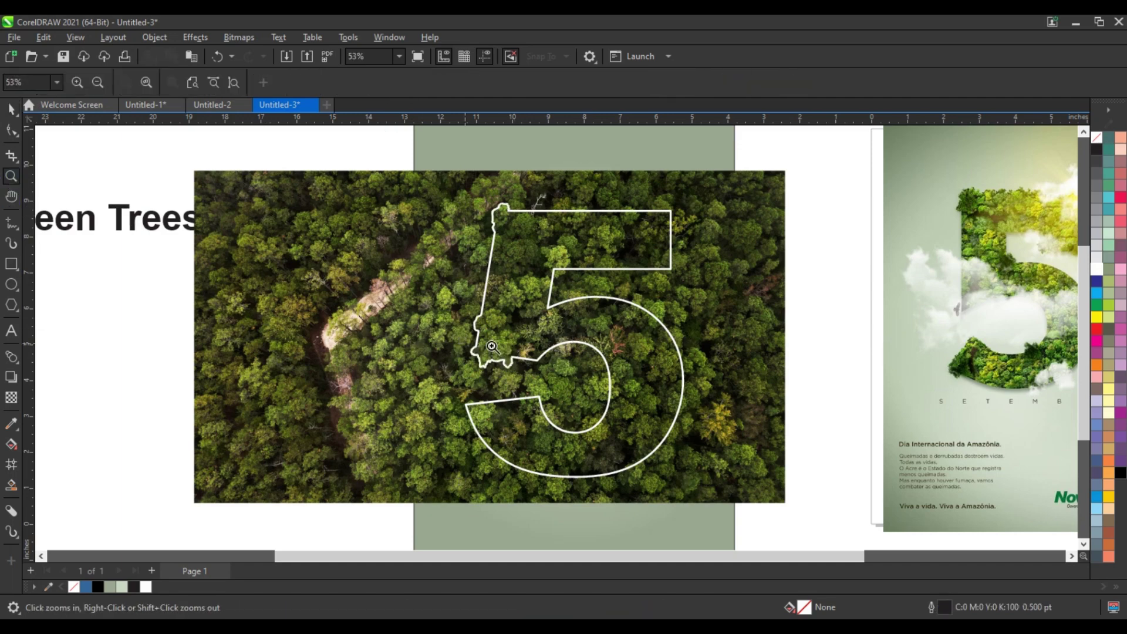
Zoom in on the 5's bowl and freehand-draw a ragged tree-crown blob over the inner curve
{"action": "left_click_drag", "start_coordinate": [506, 297], "coordinate": [747, 458]}
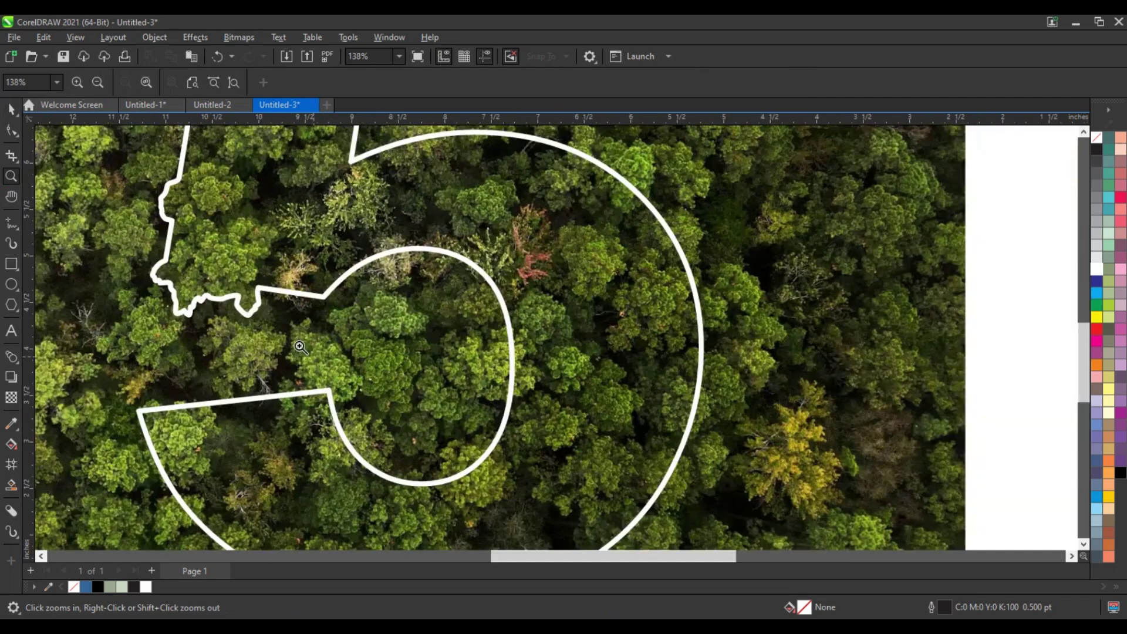
{"action": "left_click_drag", "start_coordinate": [297, 345], "coordinate": [632, 531]}
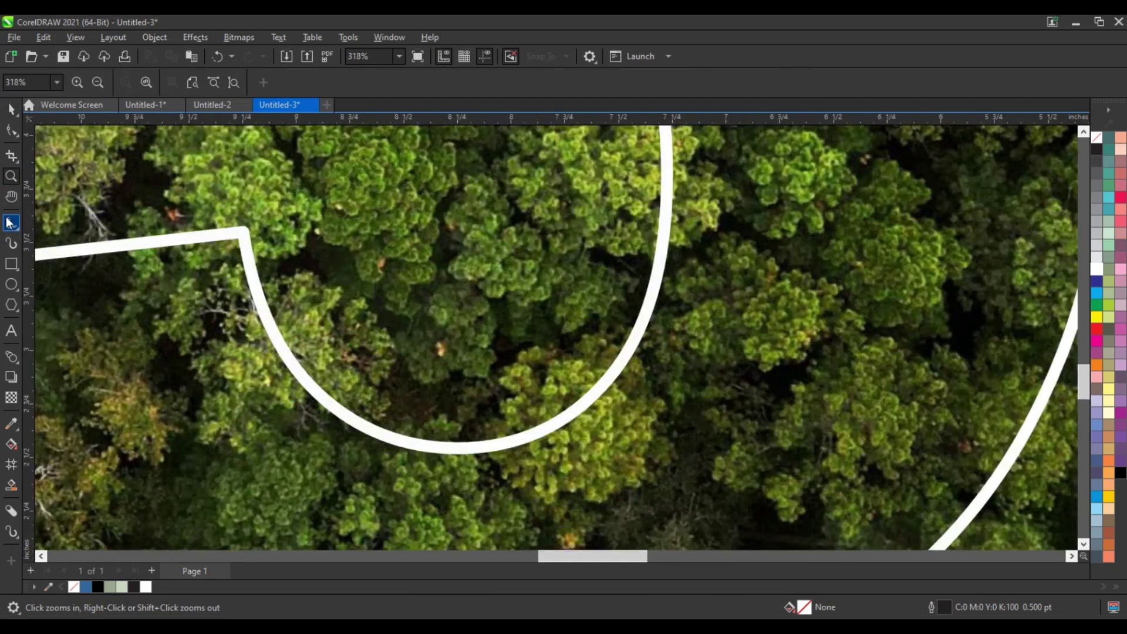
{"action": "key", "text": "F5"}
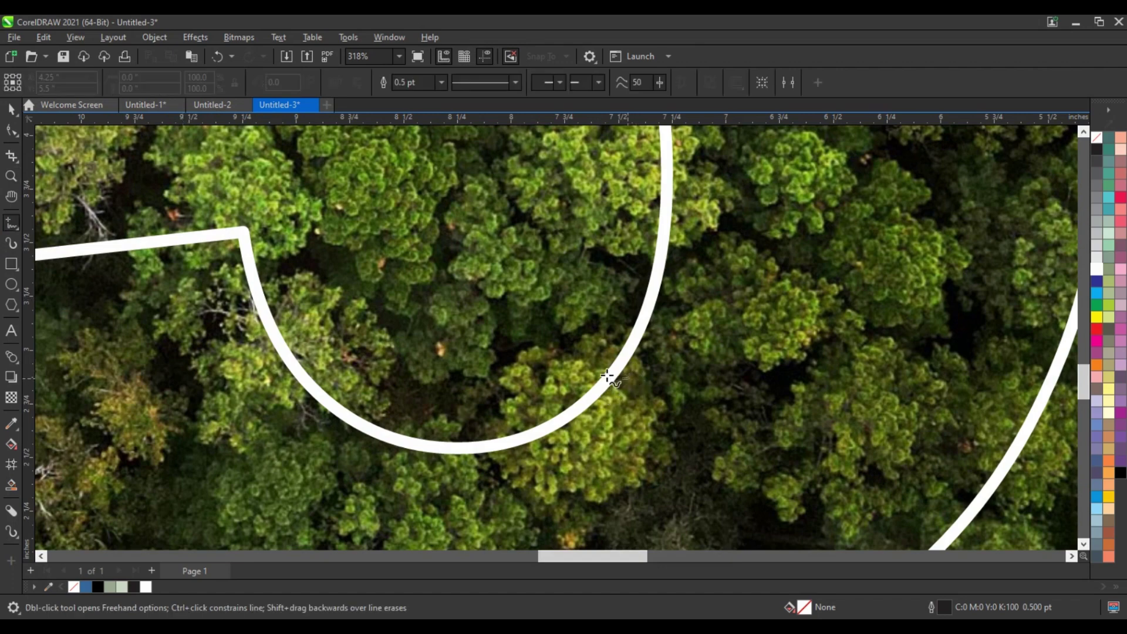
{"action": "mouse_move", "coordinate": [586, 369]}
{"action": "left_mouse_down"}
{"action": "mouse_move", "coordinate": [550, 353]}
{"action": "mouse_move", "coordinate": [513, 415]}
{"action": "left_mouse_up"}
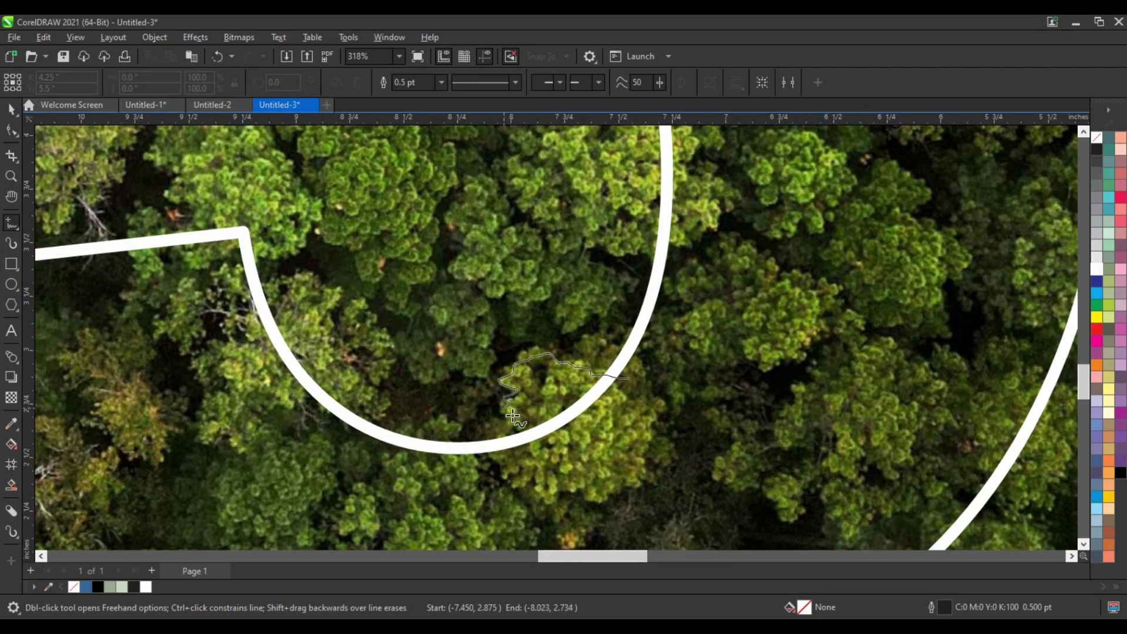
{"action": "left_click_drag", "start_coordinate": [512, 416], "coordinate": [627, 378]}
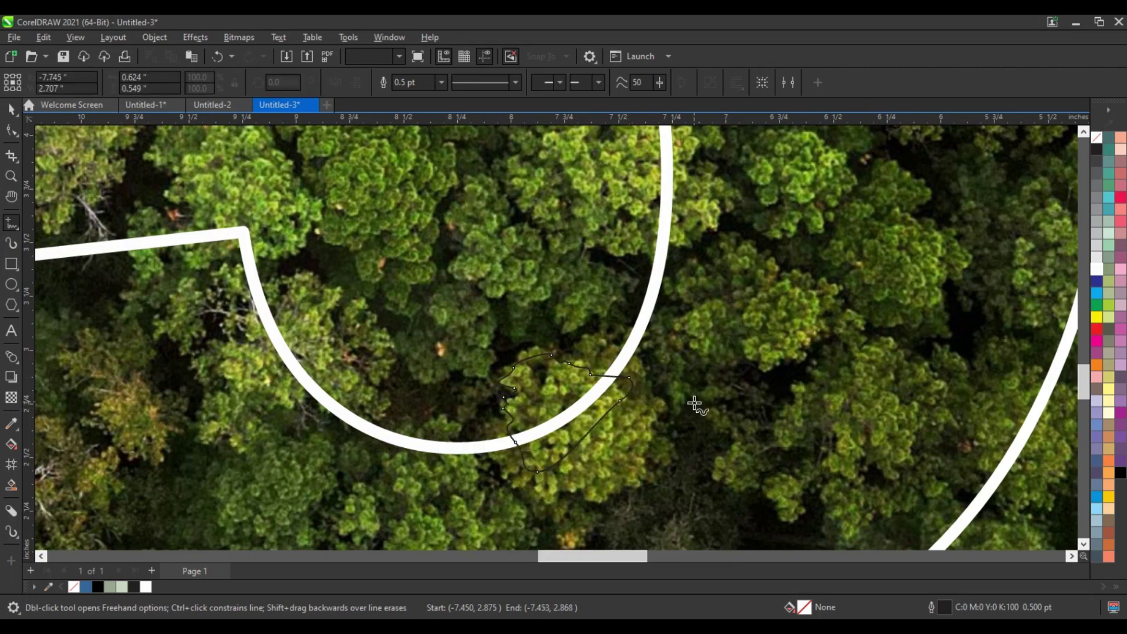
Weld the blob into the 5 outline and set its outline width to 1.5 pt
{"action": "key", "text": "space"}
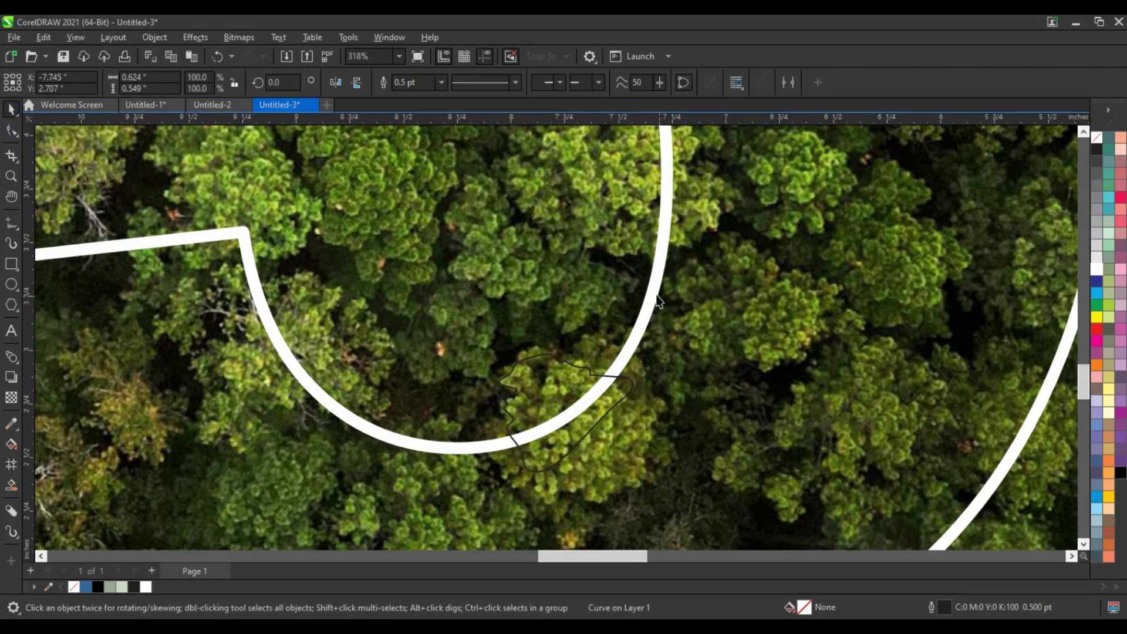
{"action": "left_click", "coordinate": [659, 301], "text": "shift"}
{"action": "left_click", "coordinate": [411, 83]}
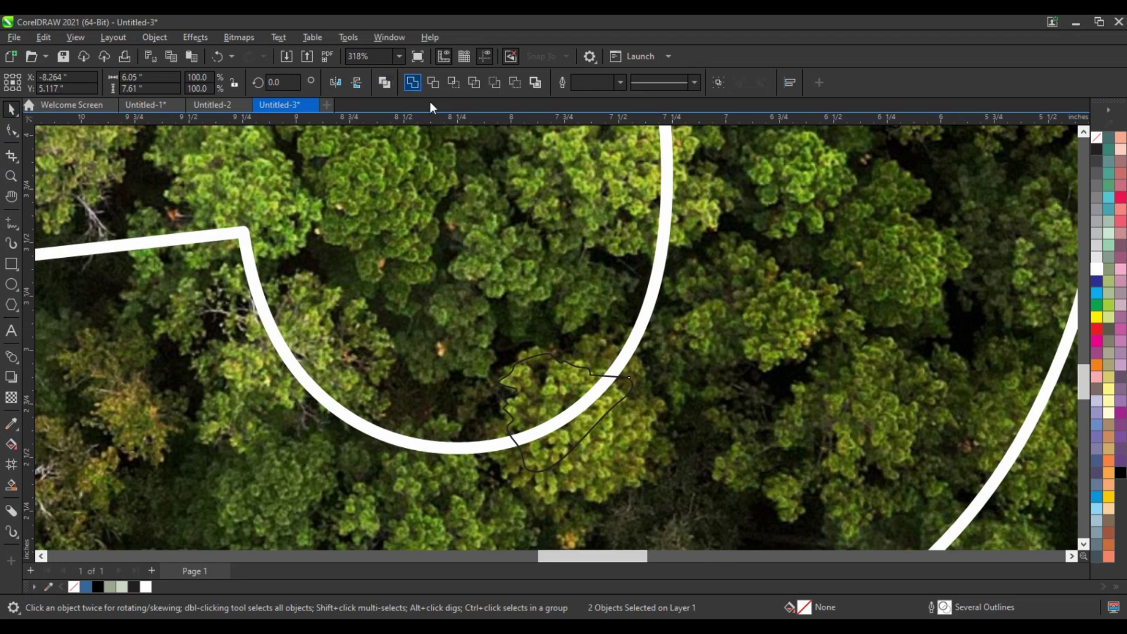
{"action": "left_click", "coordinate": [440, 83]}
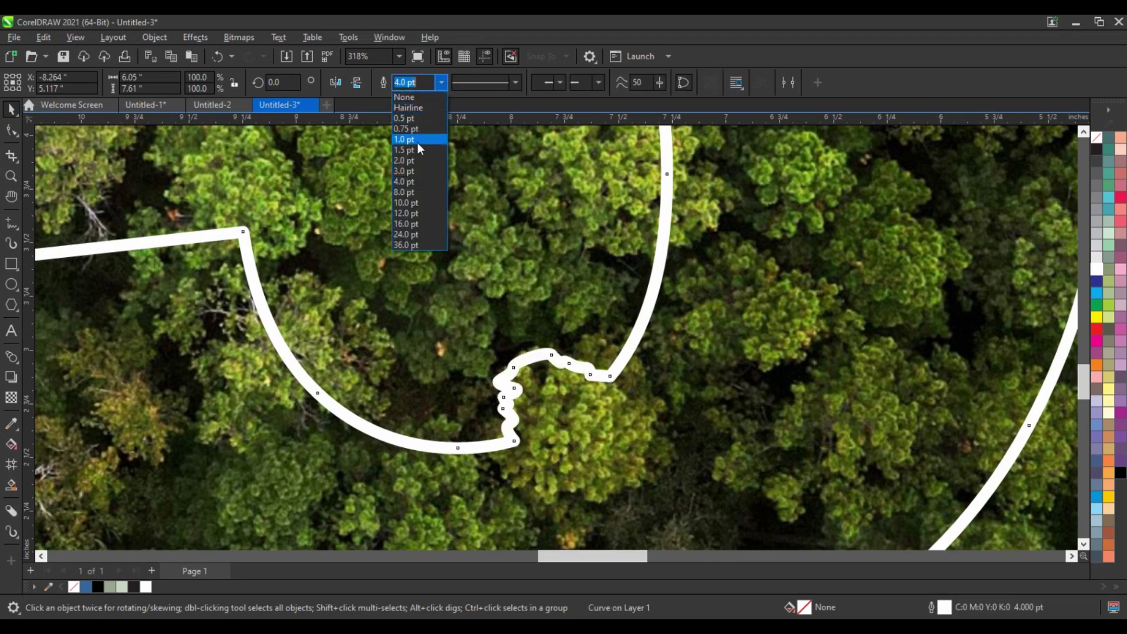
{"action": "left_click", "coordinate": [419, 150]}
{"action": "scroll", "coordinate": [584, 315], "scroll_direction": "down", "scroll_amount": 2}
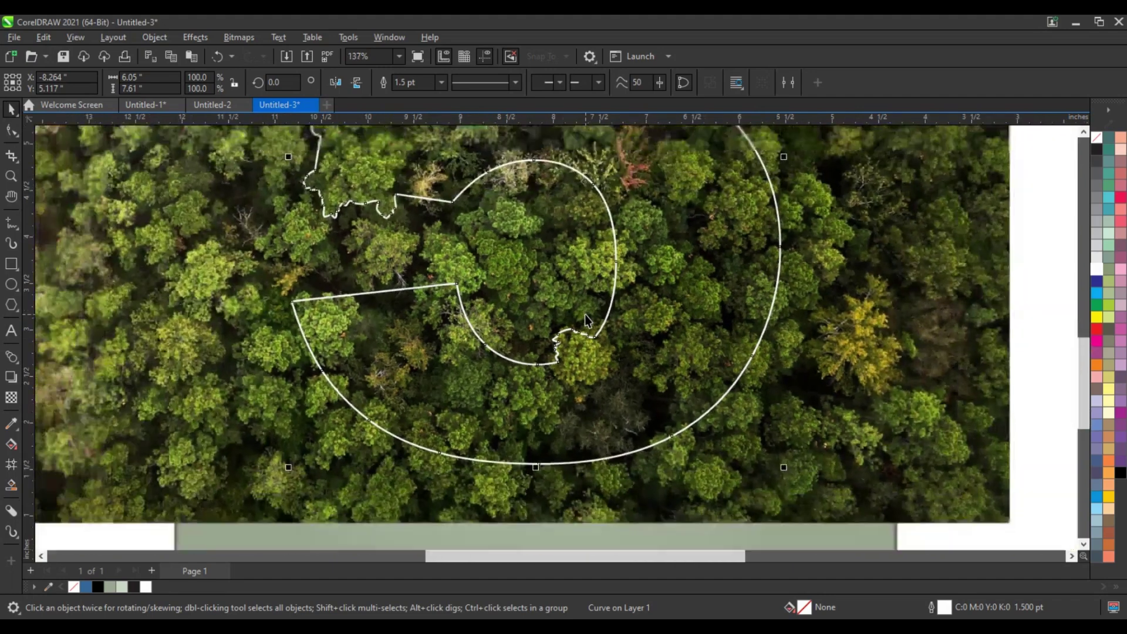
{"action": "scroll", "coordinate": [585, 315], "scroll_direction": "down", "scroll_amount": 2}
{"action": "scroll", "coordinate": [789, 350], "scroll_direction": "down", "scroll_amount": 1}
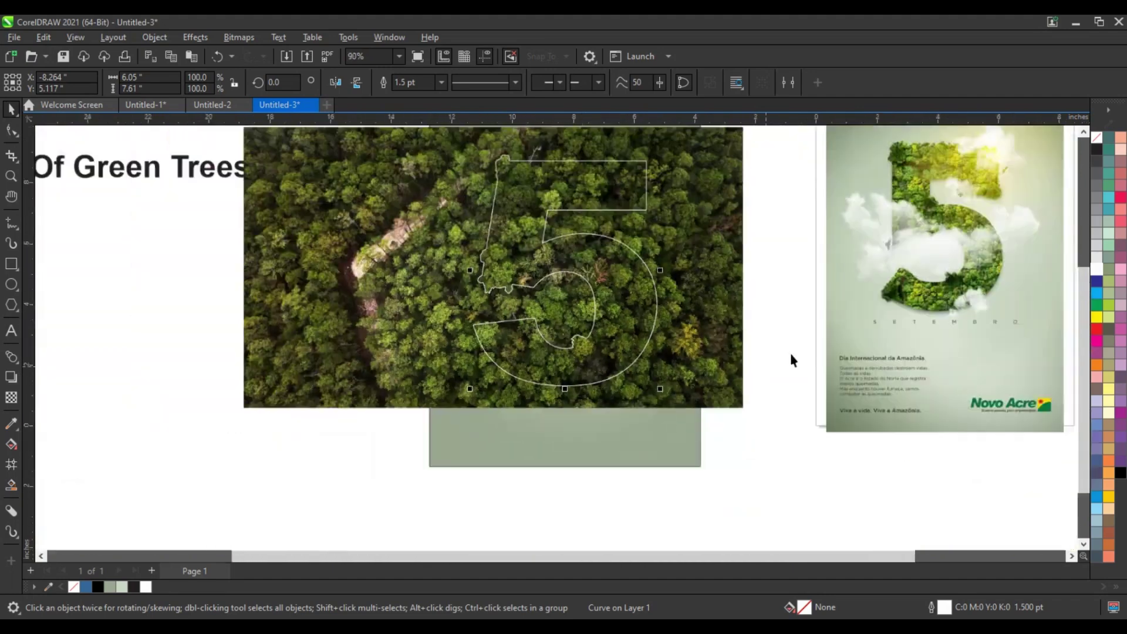
Draw a freehand tree-crown blob at the inner edge's right corner and weld it into the 5 outline
{"action": "left_click", "coordinate": [11, 176]}
{"action": "left_click_drag", "start_coordinate": [476, 161], "coordinate": [719, 258]}
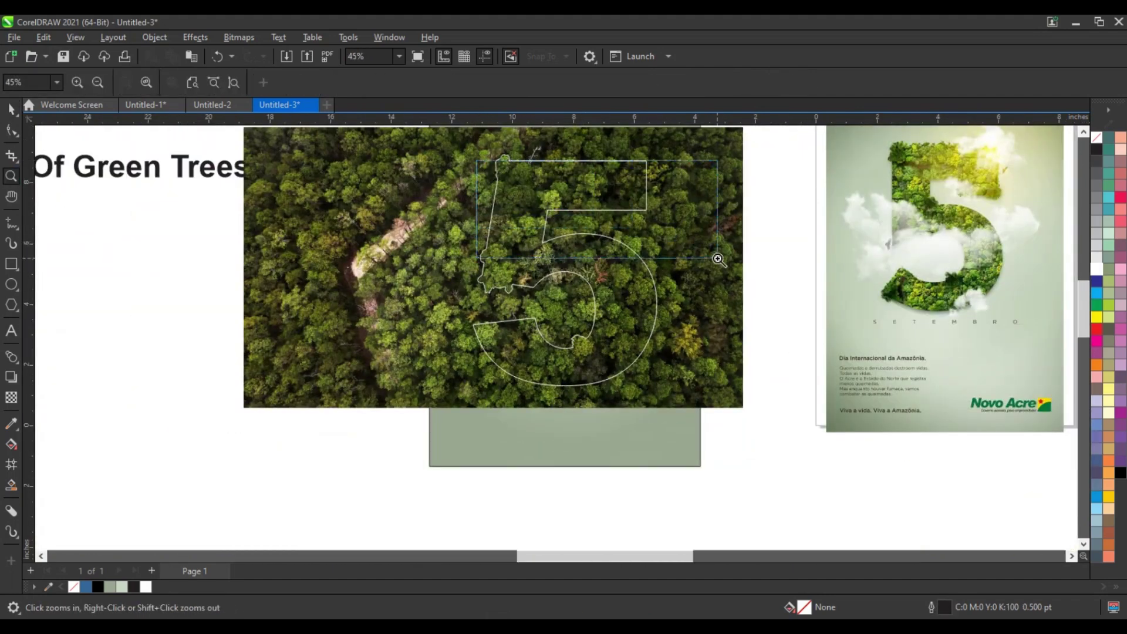
{"action": "mouse_move", "coordinate": [312, 244]}
{"action": "left_mouse_down"}
{"action": "mouse_move", "coordinate": [922, 431]}
{"action": "mouse_move", "coordinate": [907, 438]}
{"action": "left_mouse_up"}
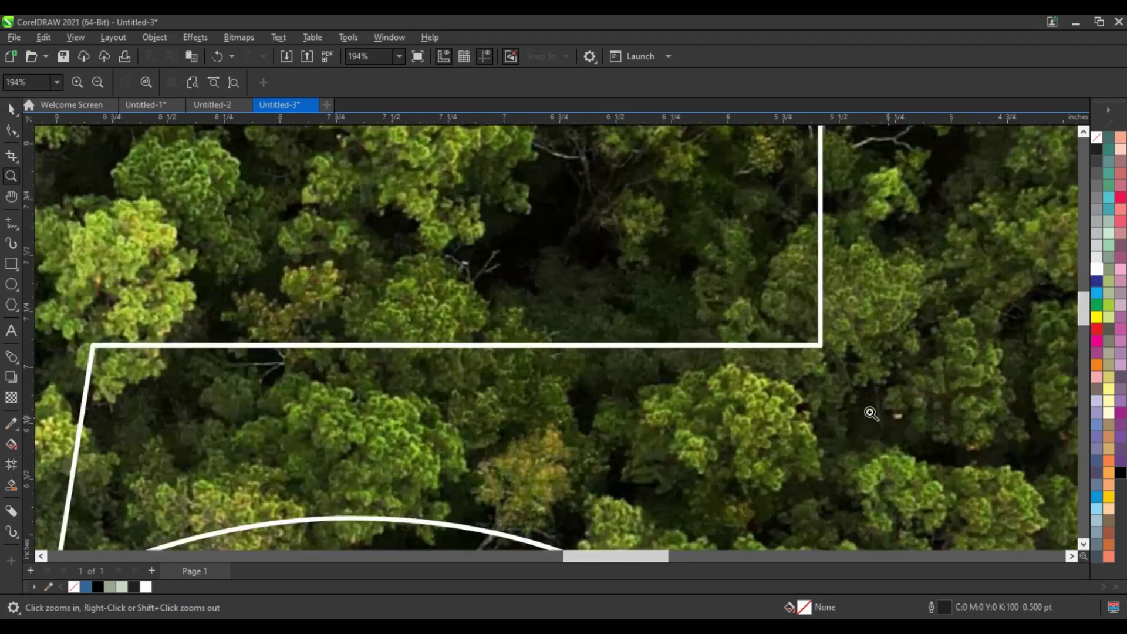
{"action": "key", "text": "F5"}
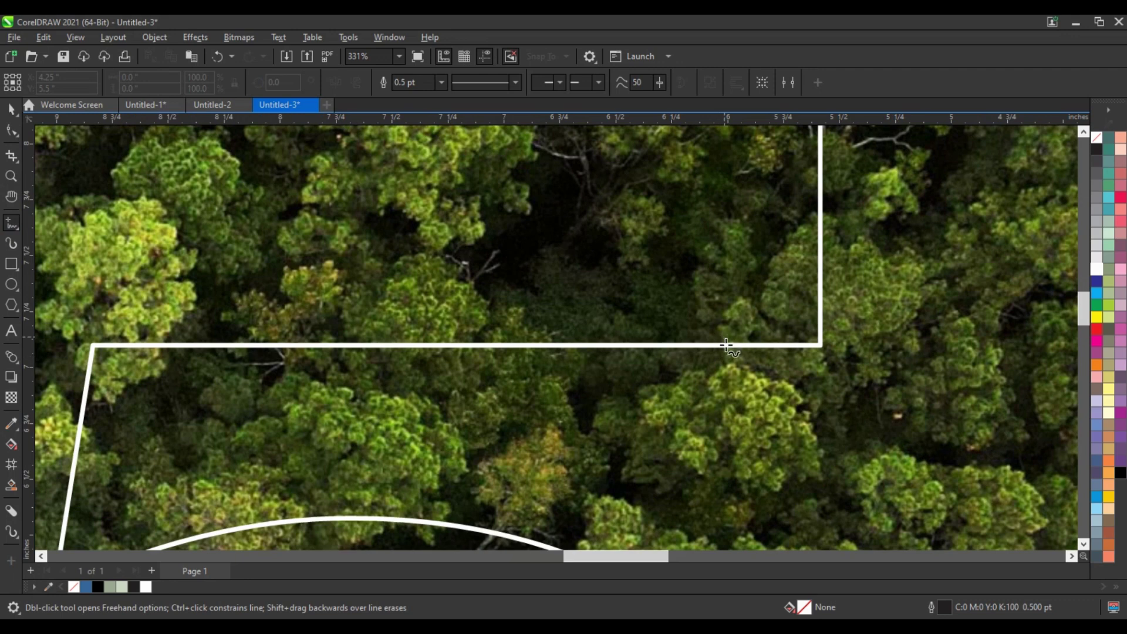
{"action": "left_click_drag", "start_coordinate": [780, 373], "coordinate": [807, 374]}
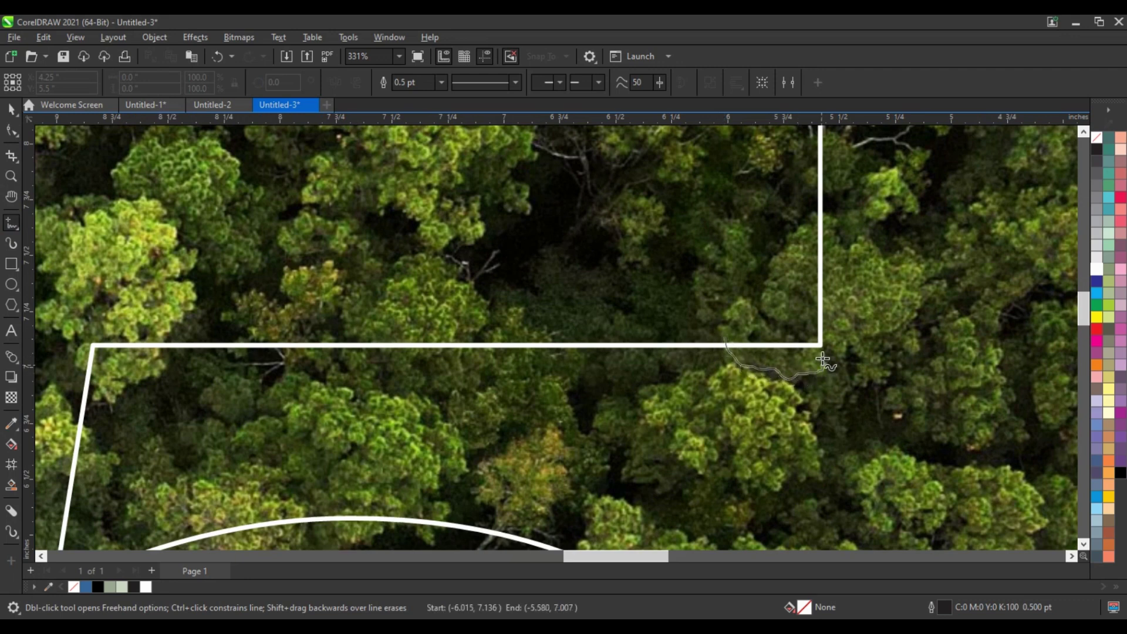
{"action": "left_click_drag", "start_coordinate": [853, 330], "coordinate": [860, 314]}
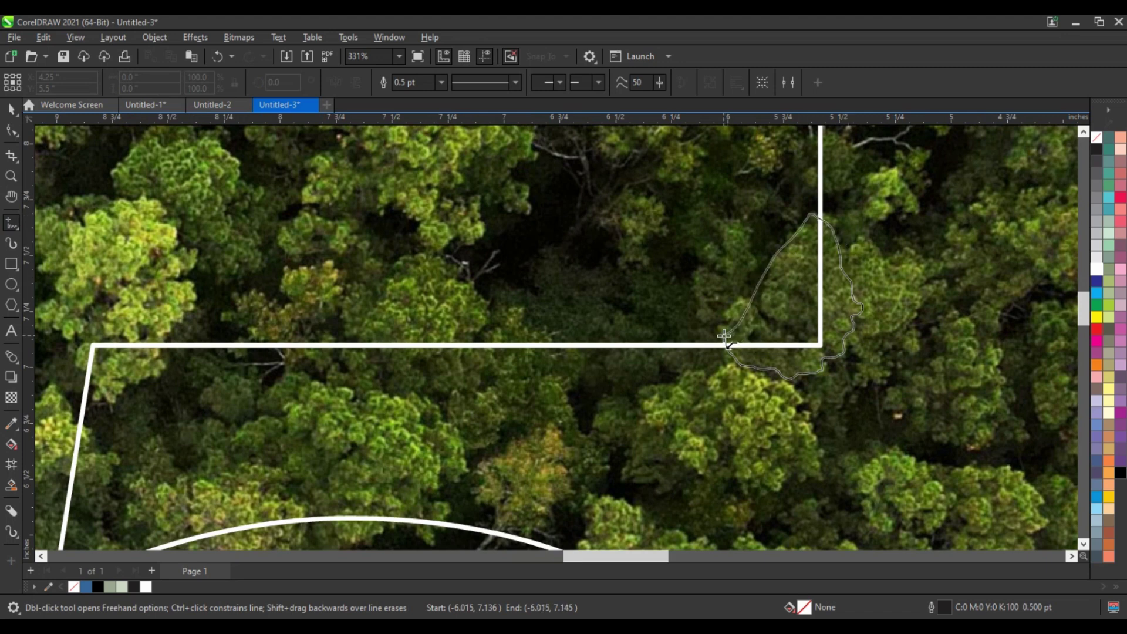
{"action": "left_click_drag", "start_coordinate": [811, 215], "coordinate": [725, 336]}
{"action": "left_click", "coordinate": [11, 132]}
{"action": "double_click", "coordinate": [11, 109]}
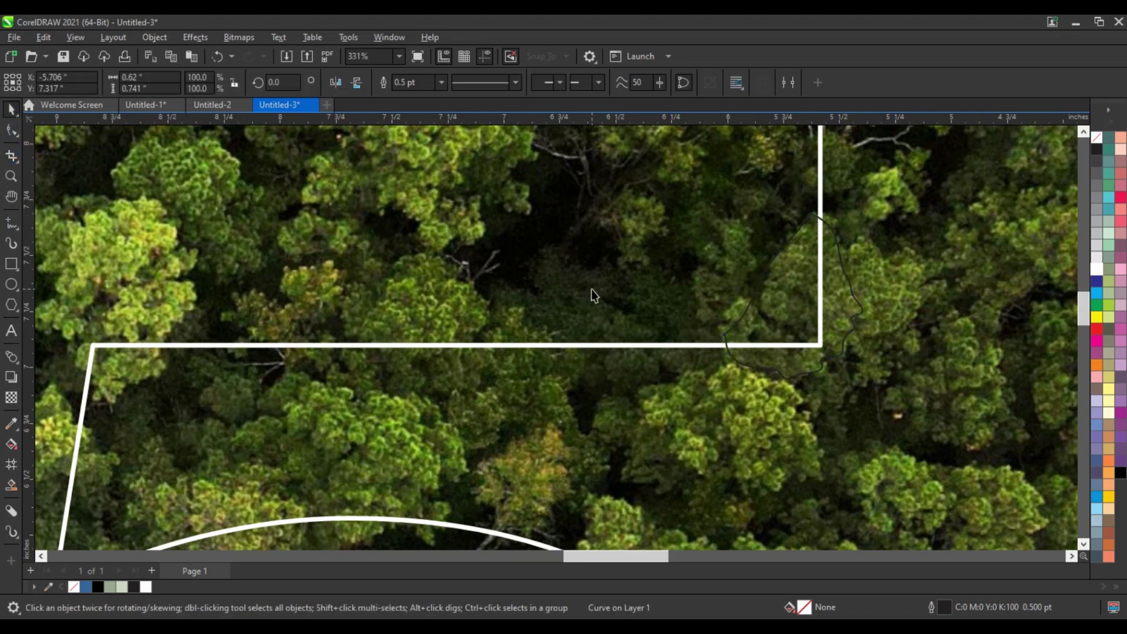
{"action": "left_click", "coordinate": [412, 83]}
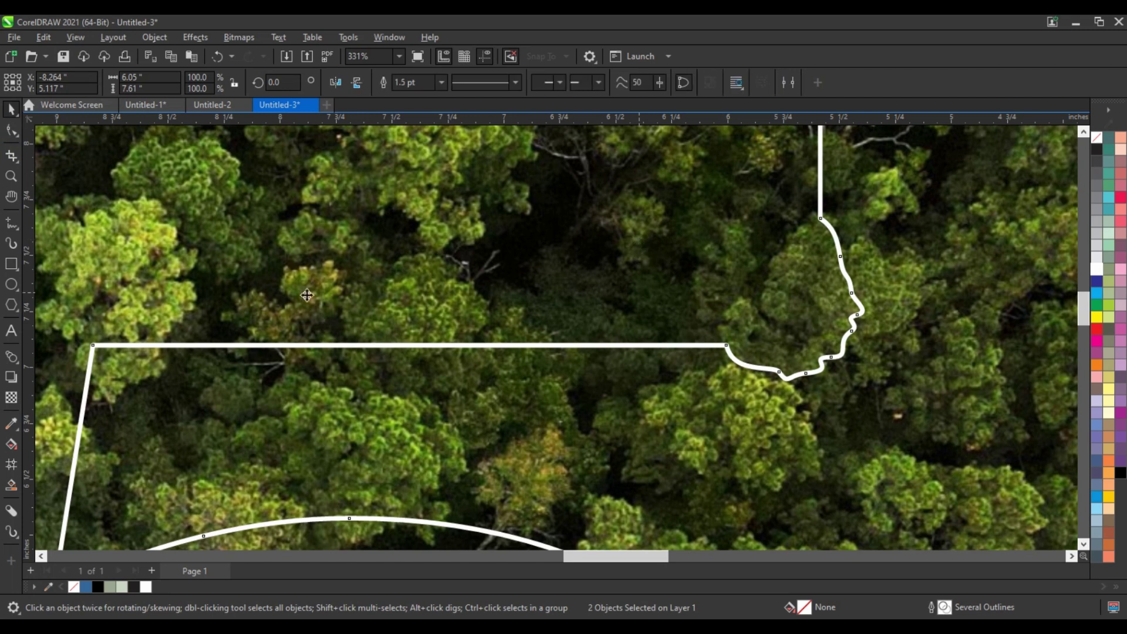
Sketch a ragged blob at the left corner and weld it into the outline too
{"action": "mouse_move", "coordinate": [78, 371]}
{"action": "left_mouse_down"}
{"action": "mouse_move", "coordinate": [106, 401]}
{"action": "mouse_move", "coordinate": [159, 373]}
{"action": "left_mouse_up"}
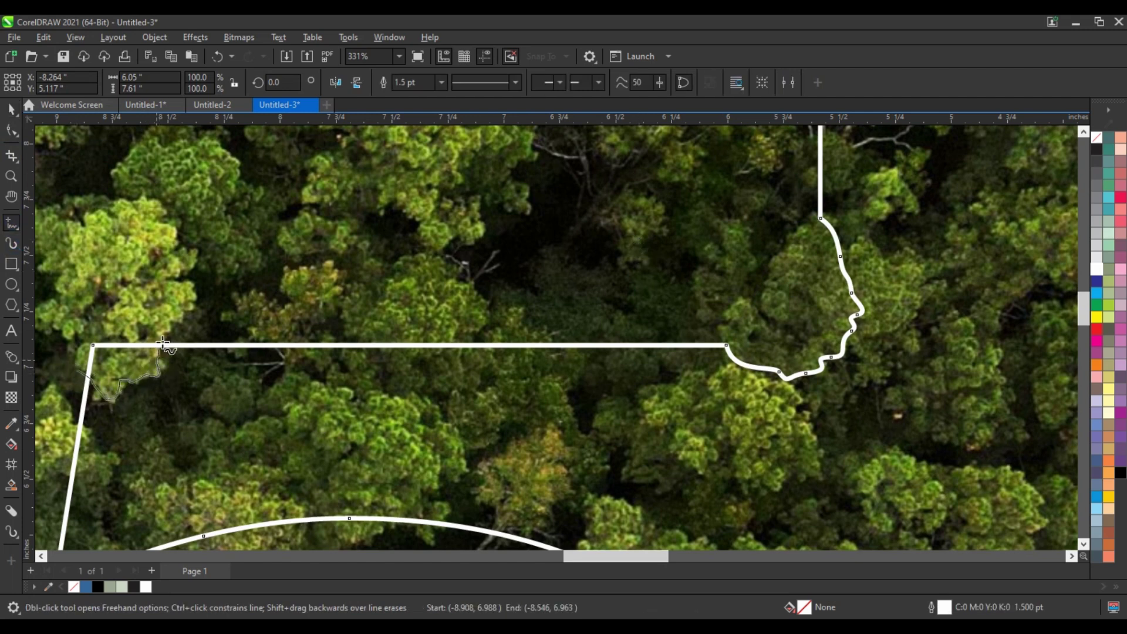
{"action": "left_click_drag", "start_coordinate": [77, 355], "coordinate": [77, 370]}
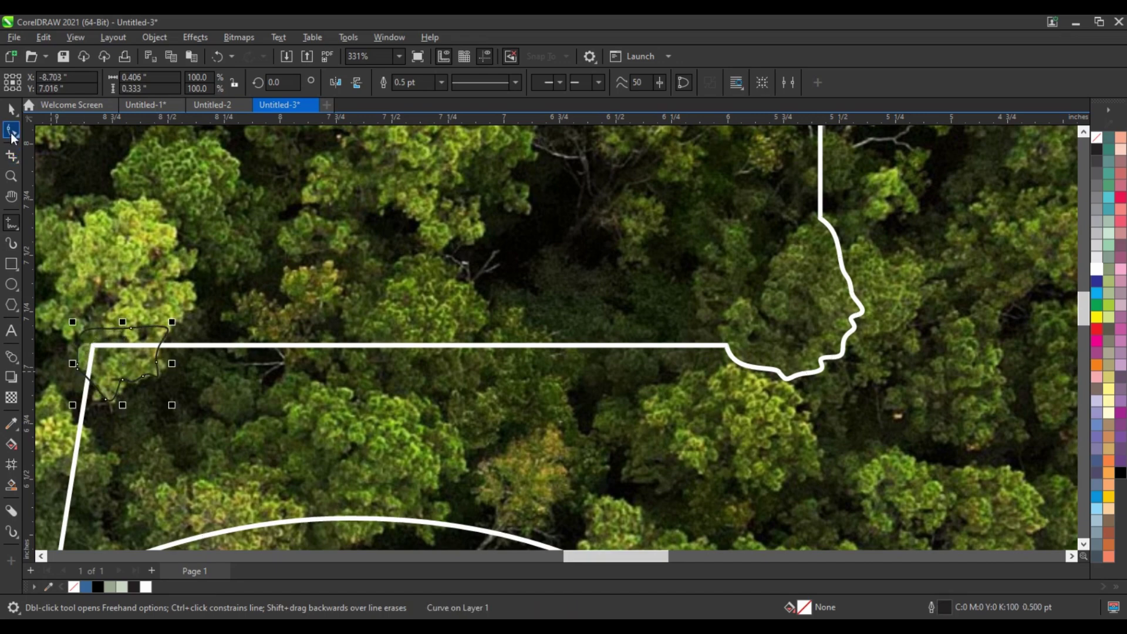
{"action": "key", "text": "ctrl+a"}
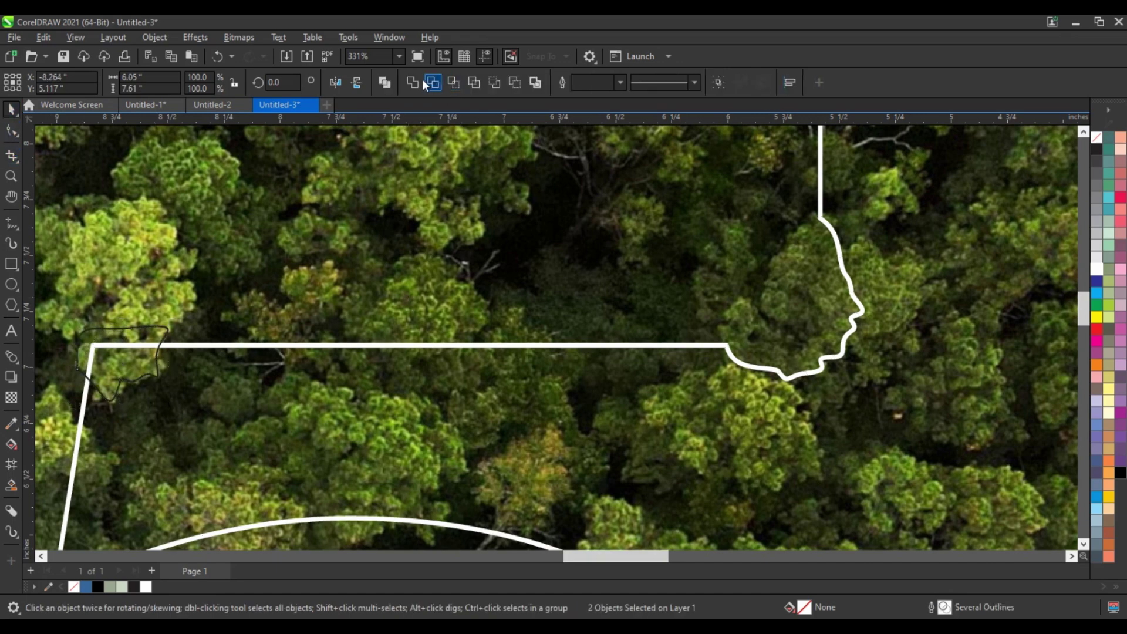
{"action": "left_click", "coordinate": [412, 83]}
{"action": "scroll", "coordinate": [513, 346], "scroll_direction": "down", "scroll_amount": 1}
{"action": "scroll", "coordinate": [514, 346], "scroll_direction": "down", "scroll_amount": 2}
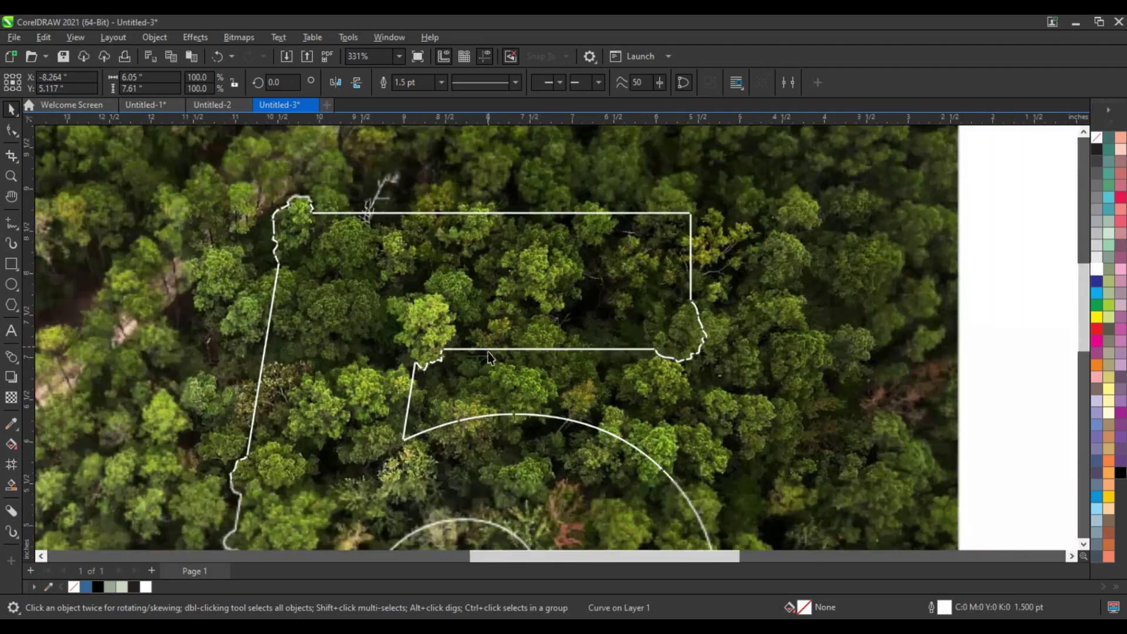
{"action": "scroll", "coordinate": [514, 347], "scroll_direction": "down", "scroll_amount": 1}
{"action": "scroll", "coordinate": [514, 346], "scroll_direction": "down", "scroll_amount": 2}
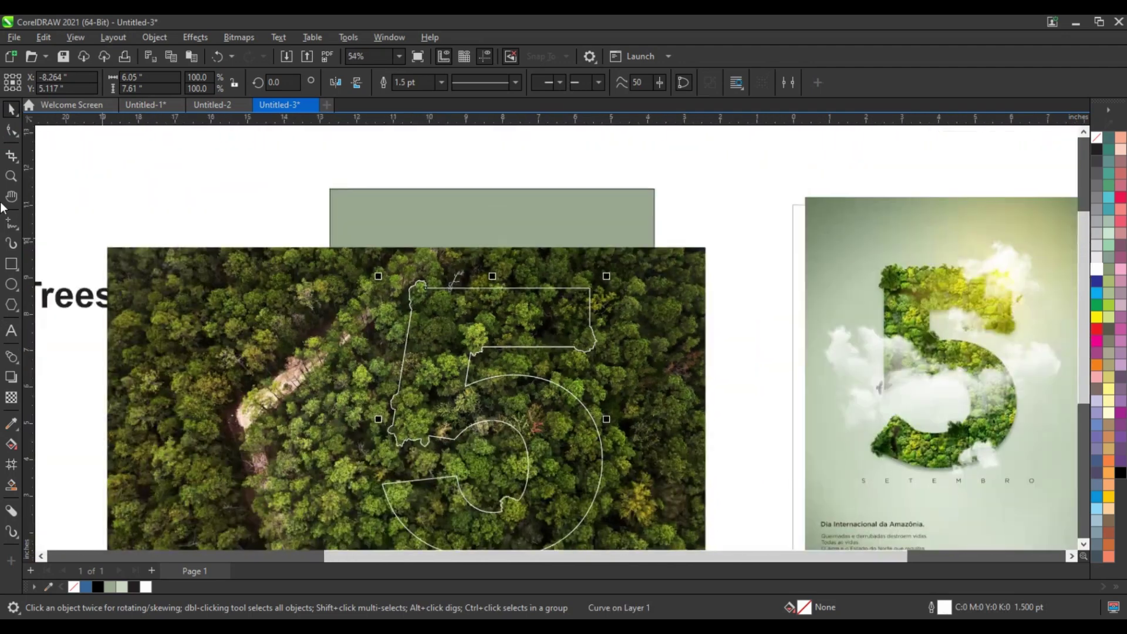
Weld a thin freehand stroke of small treetop bumps along the 5's top edge into the outline
{"action": "left_click", "coordinate": [10, 177]}
{"action": "left_click_drag", "start_coordinate": [383, 268], "coordinate": [672, 389]}
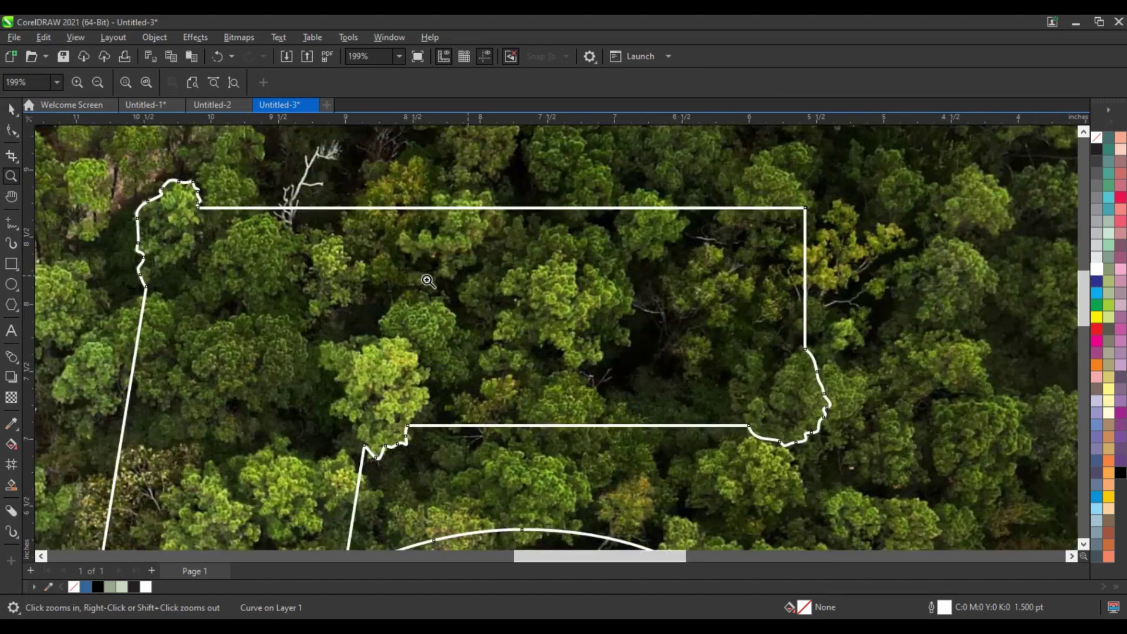
{"action": "left_click", "coordinate": [514, 238]}
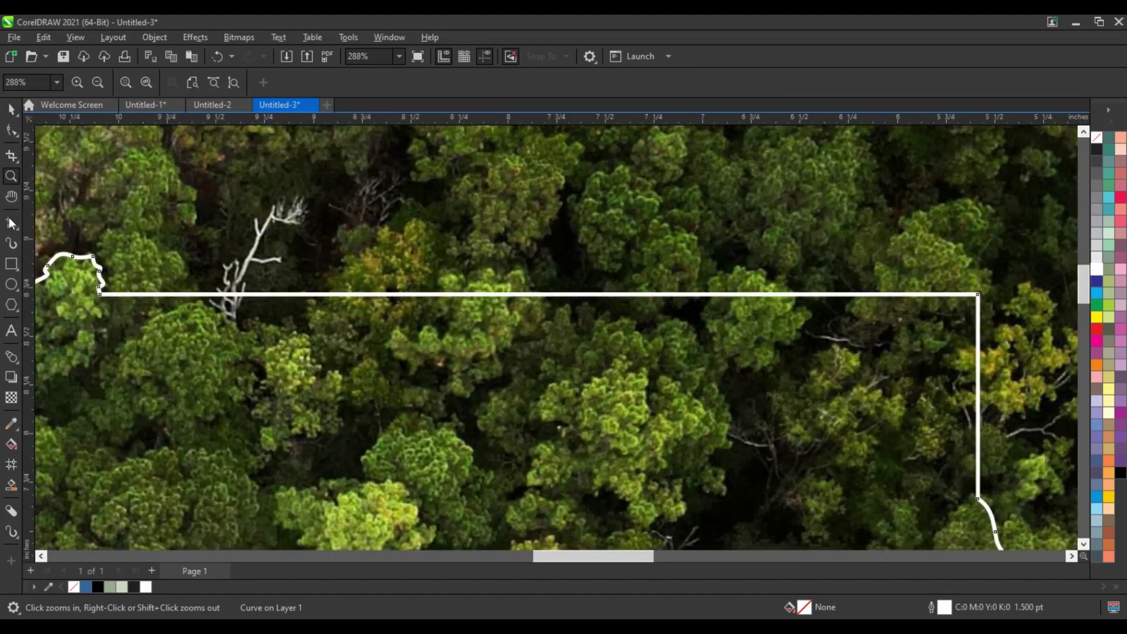
{"action": "left_click", "coordinate": [11, 223]}
{"action": "left_click", "coordinate": [796, 304]}
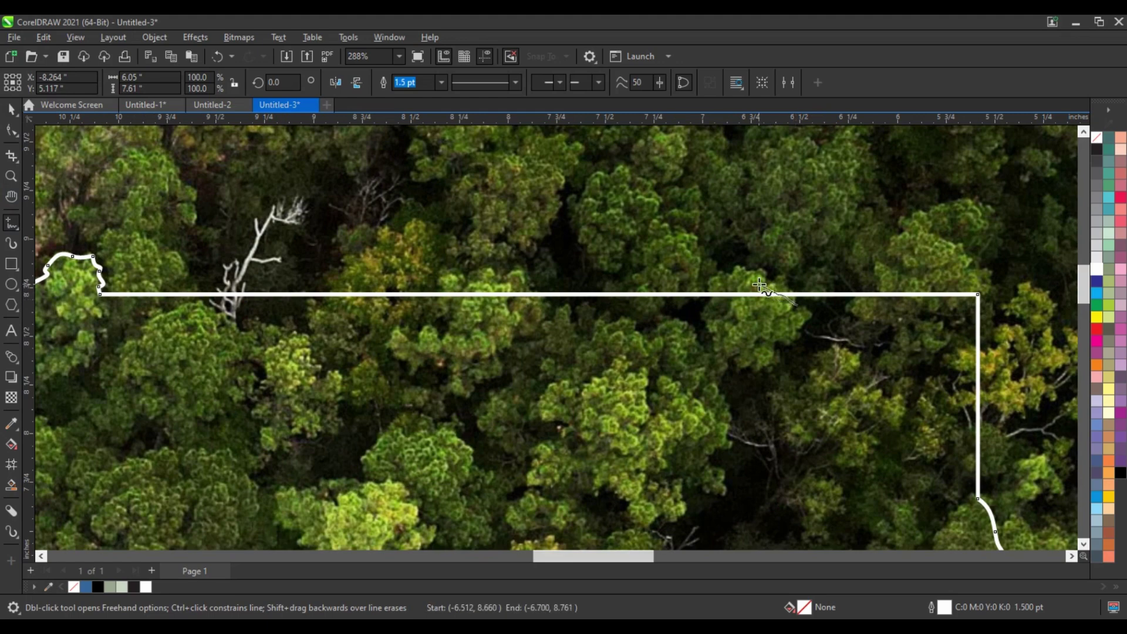
{"action": "mouse_move", "coordinate": [697, 296]}
{"action": "left_mouse_down"}
{"action": "mouse_move", "coordinate": [267, 308]}
{"action": "mouse_move", "coordinate": [563, 336]}
{"action": "mouse_move", "coordinate": [778, 320]}
{"action": "mouse_move", "coordinate": [798, 305]}
{"action": "left_mouse_up"}
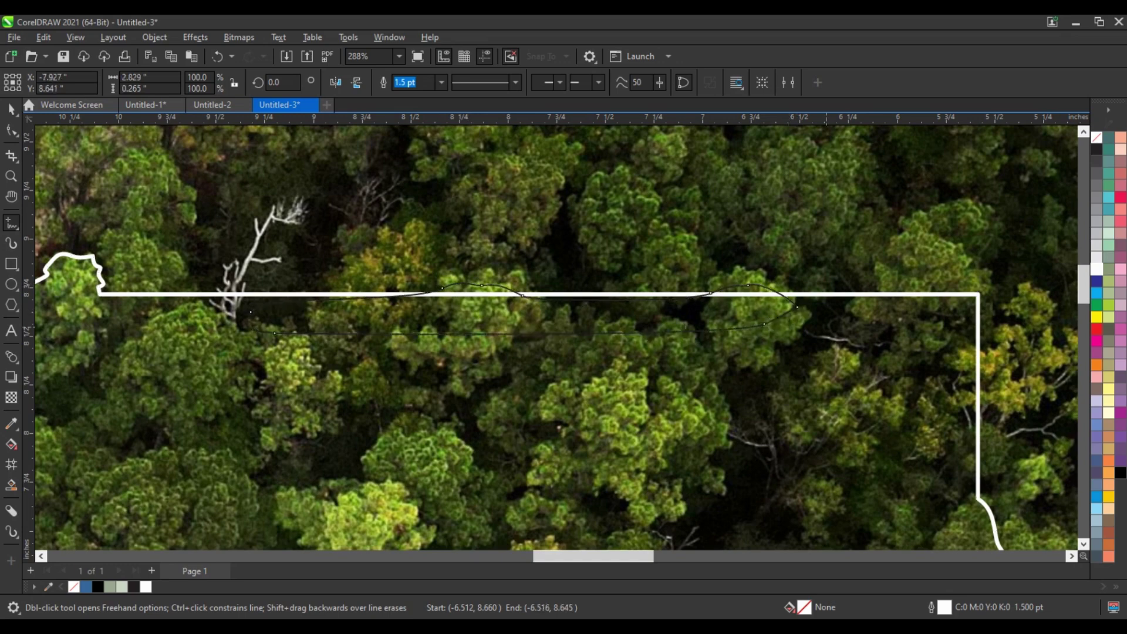
{"action": "left_click", "coordinate": [11, 109]}
{"action": "left_click", "coordinate": [449, 294], "text": "shift"}
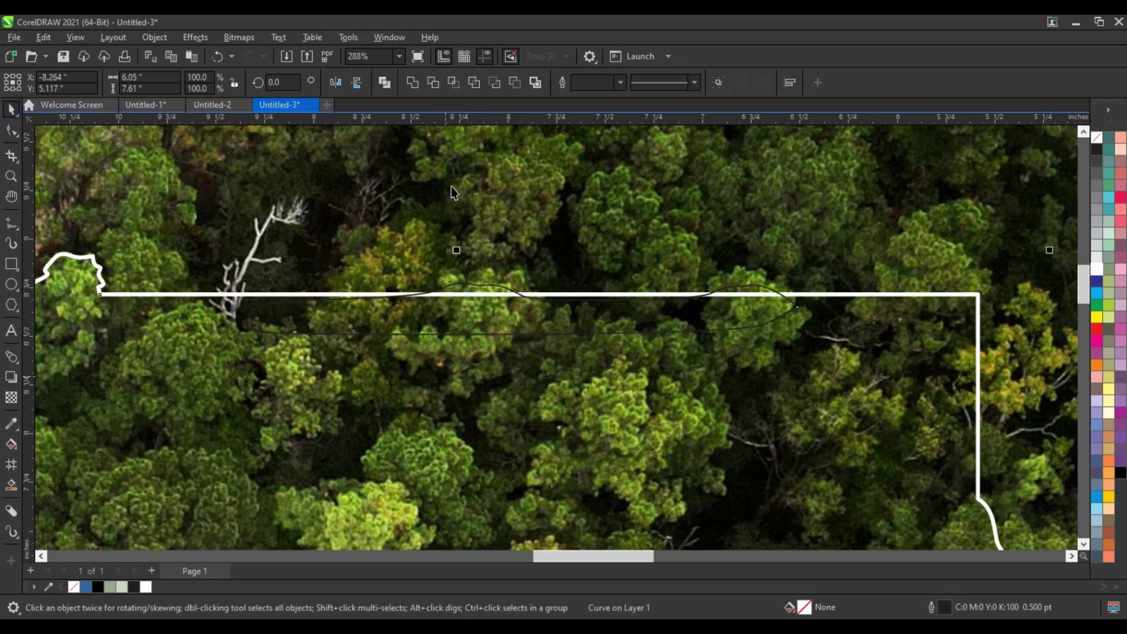
{"action": "left_click", "coordinate": [414, 82]}
{"action": "scroll", "coordinate": [587, 270], "scroll_direction": "down", "scroll_amount": 5}
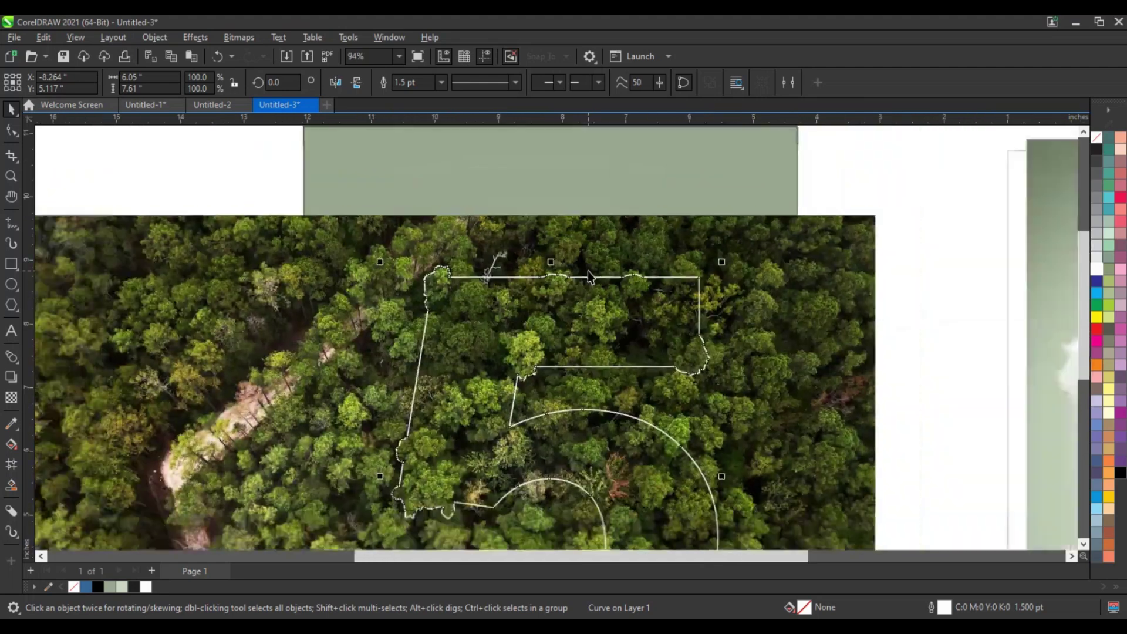
{"action": "scroll", "coordinate": [587, 270], "scroll_direction": "down", "scroll_amount": 1}
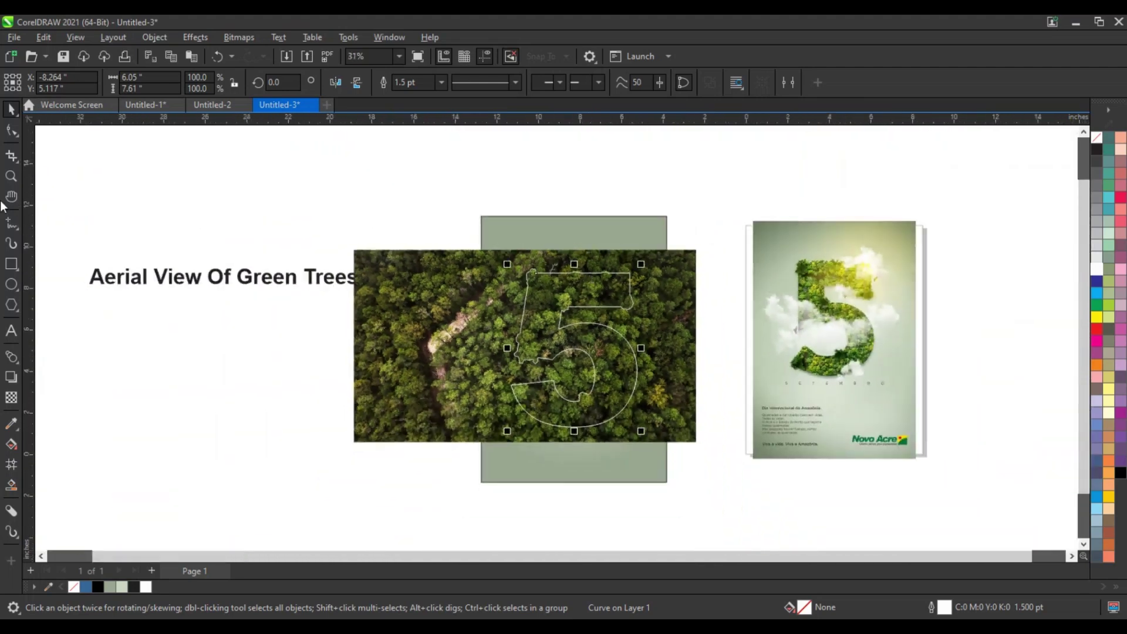
Trace the missing edge near the left tip of the 5's lower curve with a freehand stroke
{"action": "key", "text": "z"}
{"action": "left_click_drag", "start_coordinate": [441, 342], "coordinate": [743, 463]}
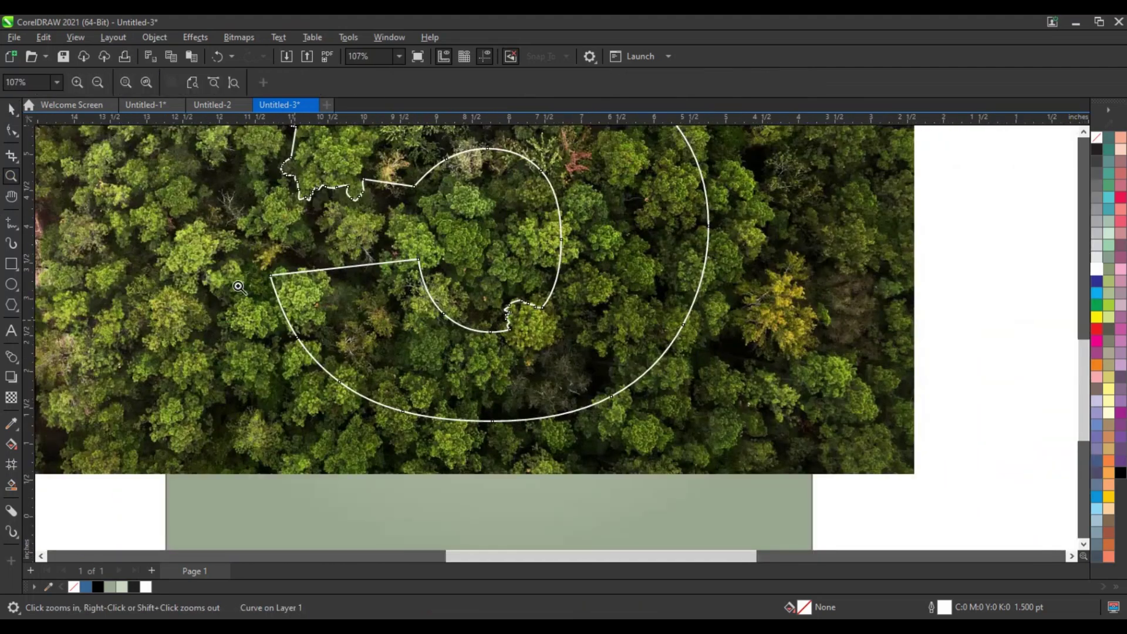
{"action": "left_click_drag", "start_coordinate": [200, 226], "coordinate": [734, 475]}
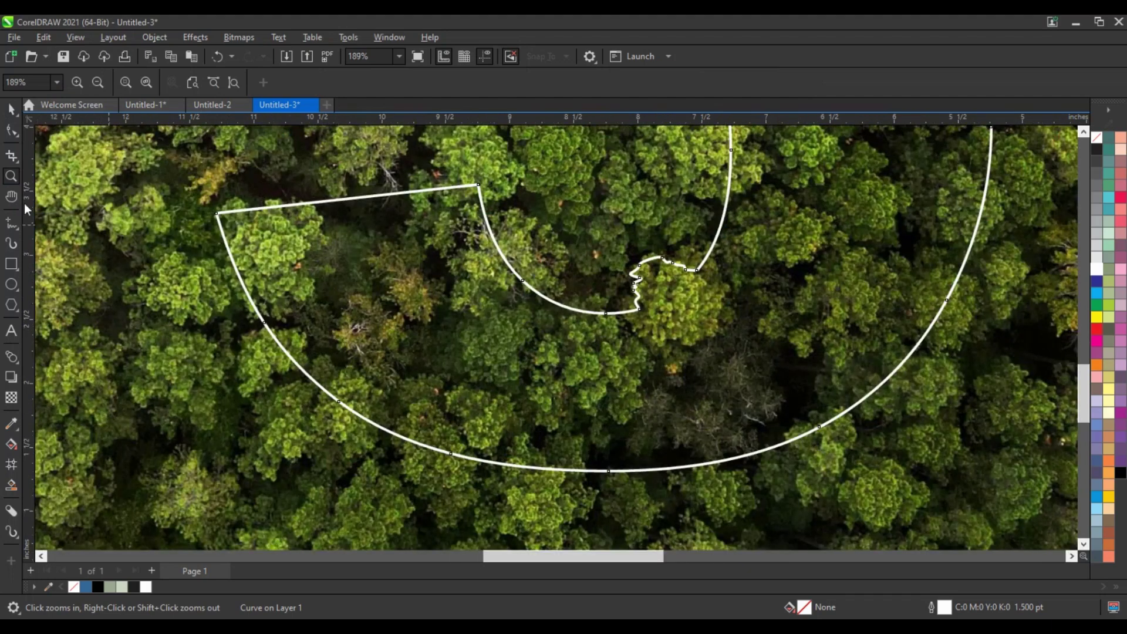
{"action": "left_click", "coordinate": [12, 223]}
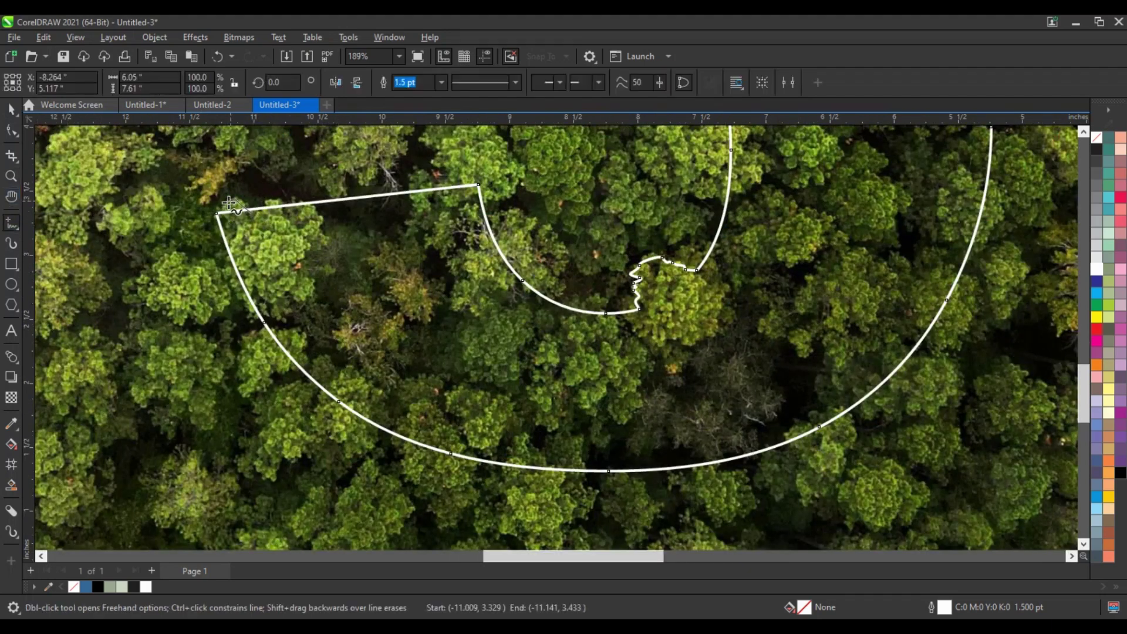
{"action": "mouse_move", "coordinate": [218, 237]}
{"action": "left_mouse_down"}
{"action": "mouse_move", "coordinate": [267, 323]}
{"action": "mouse_move", "coordinate": [285, 269]}
{"action": "left_mouse_up"}
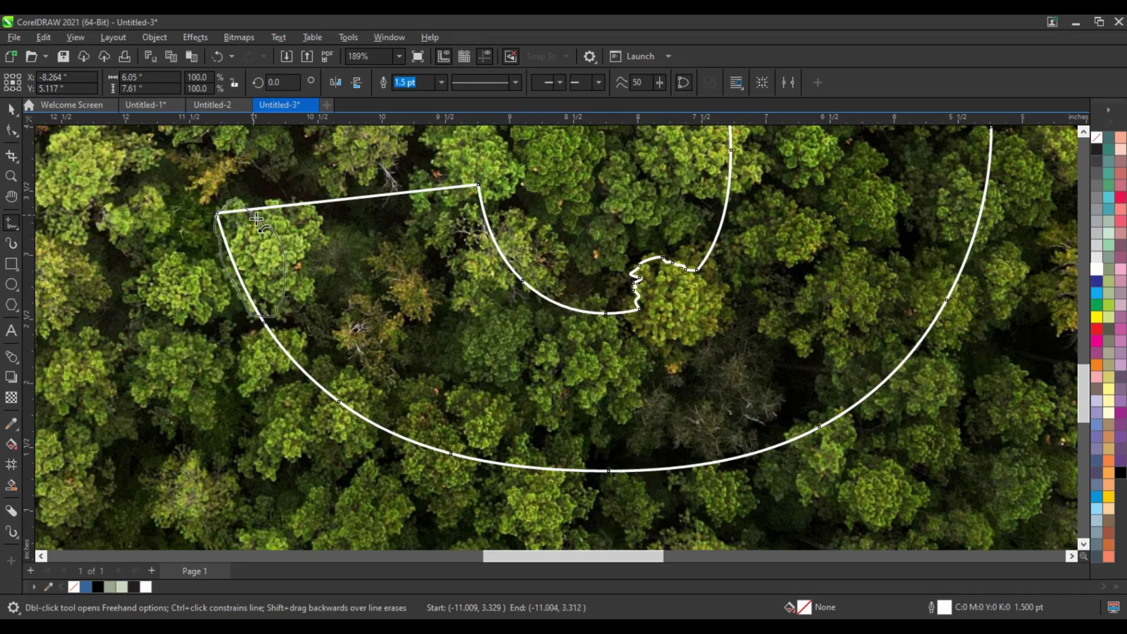
{"action": "left_click_drag", "start_coordinate": [256, 219], "coordinate": [252, 214]}
Combine the new stroke and the existing outline into a single curve
{"action": "key", "text": "space"}
{"action": "key", "text": "ctrl+a"}
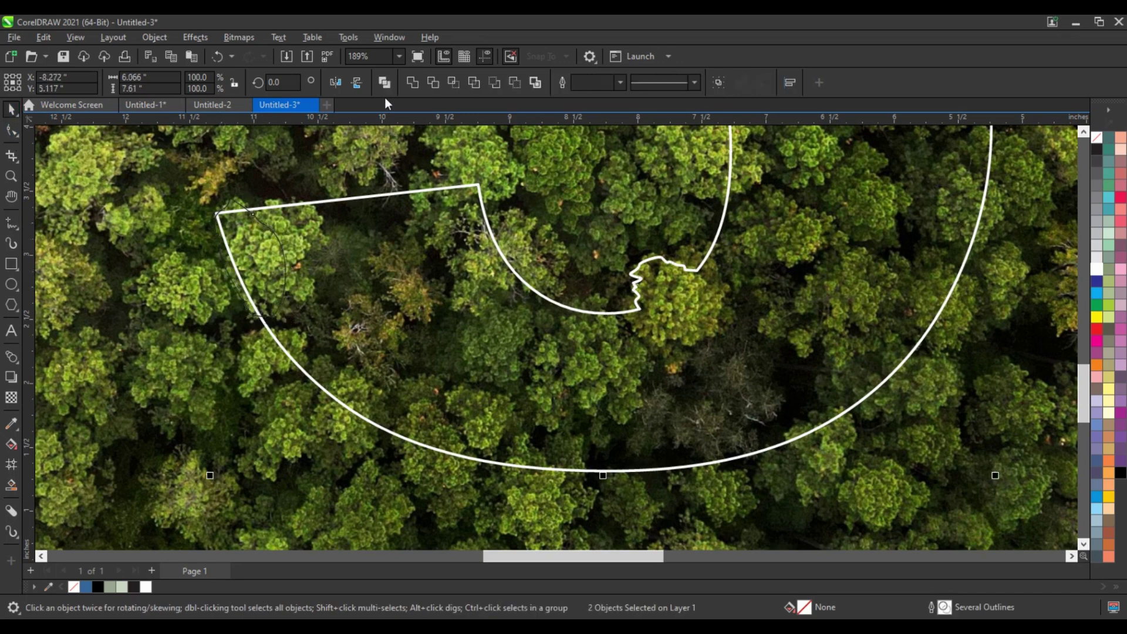
{"action": "left_click", "coordinate": [413, 82]}
{"action": "scroll", "coordinate": [483, 320], "scroll_direction": "down", "scroll_amount": 2}
{"action": "scroll", "coordinate": [484, 320], "scroll_direction": "down", "scroll_amount": 2}
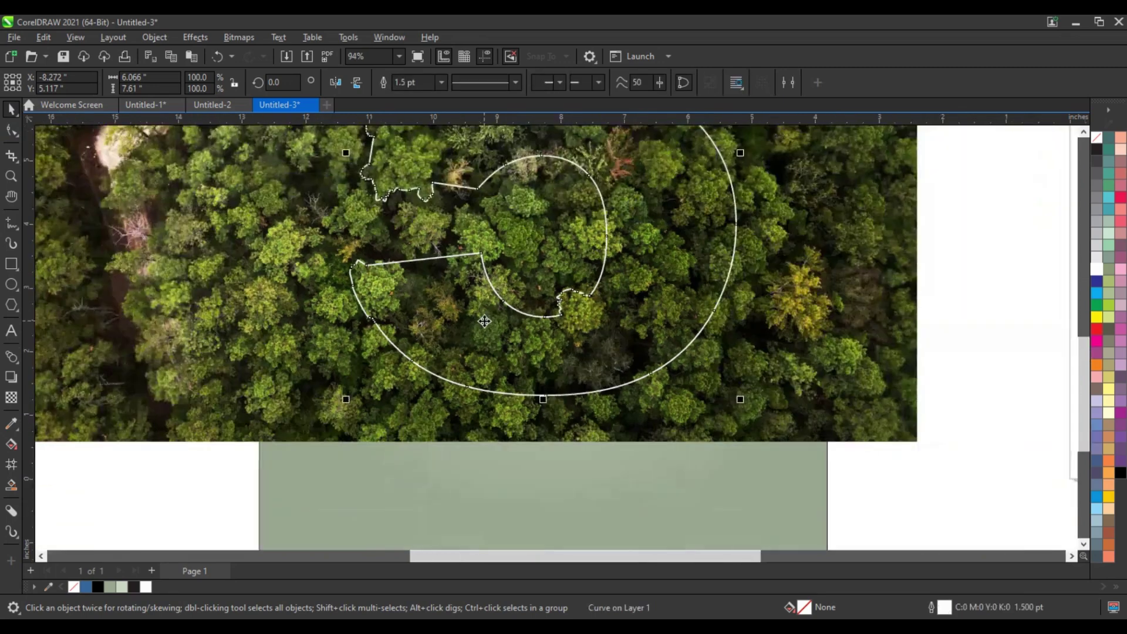
{"action": "scroll", "coordinate": [485, 321], "scroll_direction": "down", "scroll_amount": 2}
{"action": "scroll", "coordinate": [484, 321], "scroll_direction": "down", "scroll_amount": 4}
{"action": "left_click", "coordinate": [524, 409]}
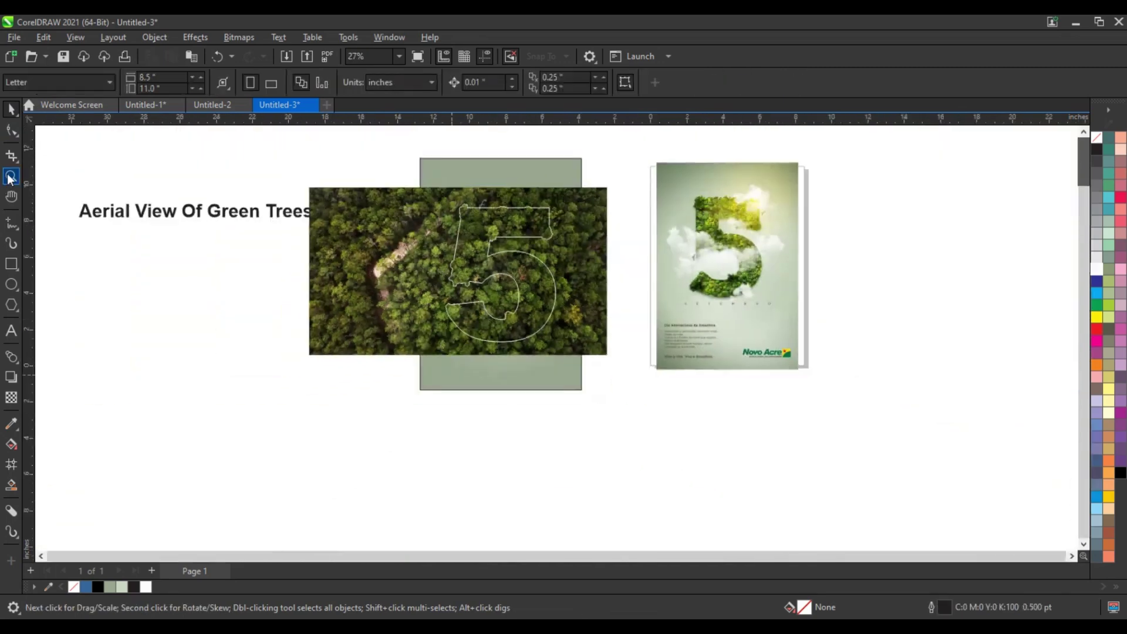
PowerClip the aerial forest photo inside the tree-edged 5 outline
{"action": "left_click", "coordinate": [10, 176]}
{"action": "left_click_drag", "start_coordinate": [385, 155], "coordinate": [821, 386]}
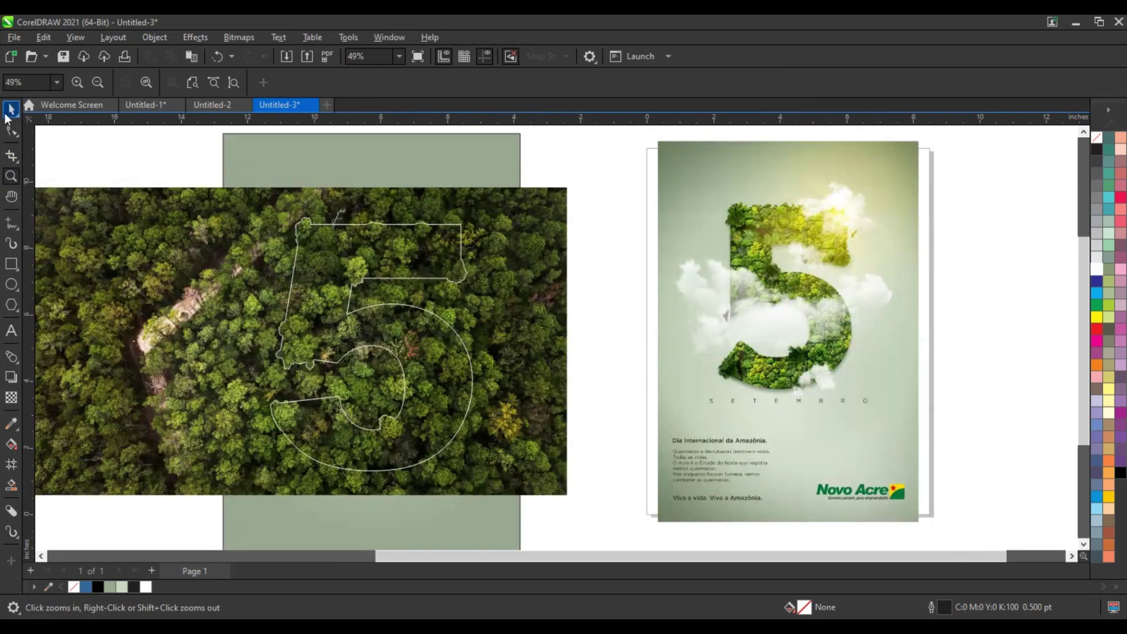
{"action": "left_click", "coordinate": [7, 113]}
{"action": "right_click", "coordinate": [532, 238]}
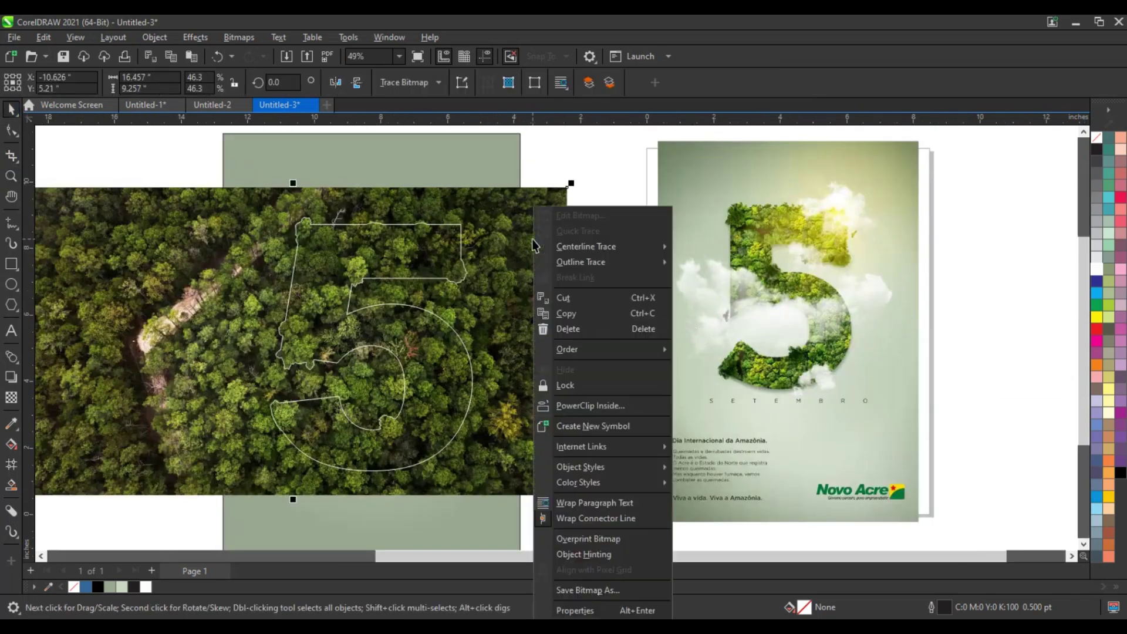
{"action": "left_click", "coordinate": [583, 408]}
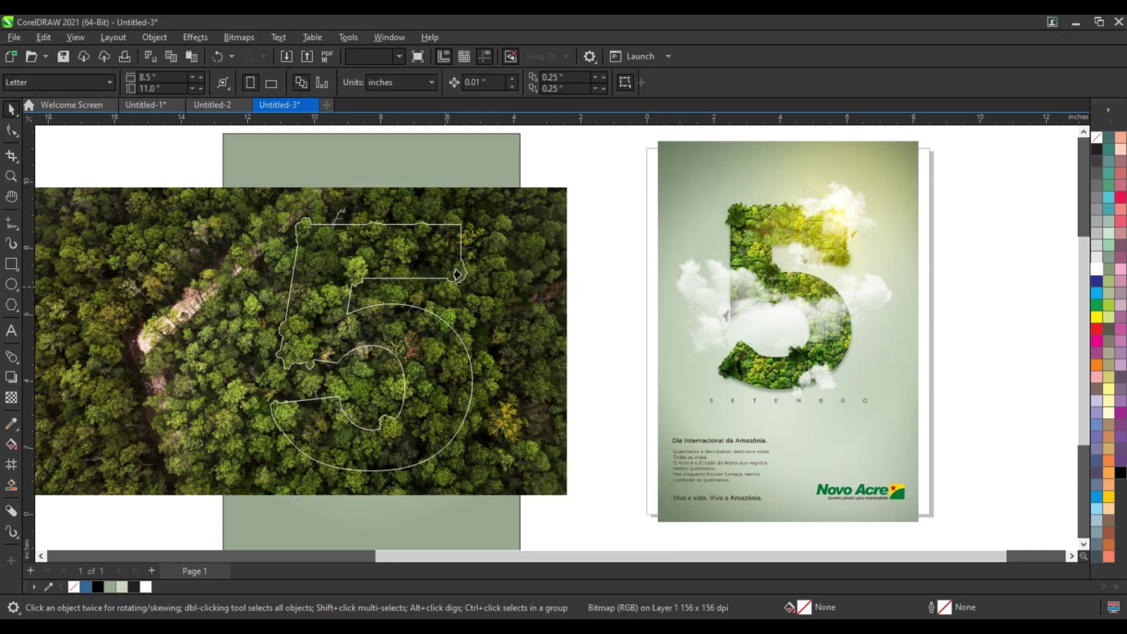
{"action": "left_click", "coordinate": [458, 274]}
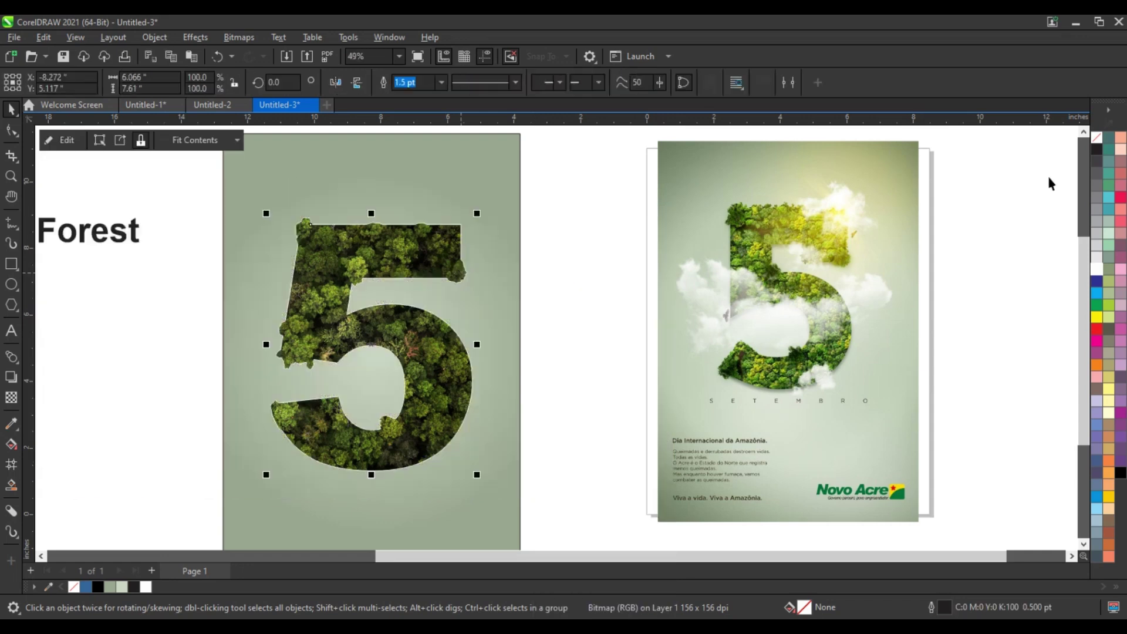
Remove the forest 5's outline by setting its outline colour to none
{"action": "right_click", "coordinate": [1094, 136]}
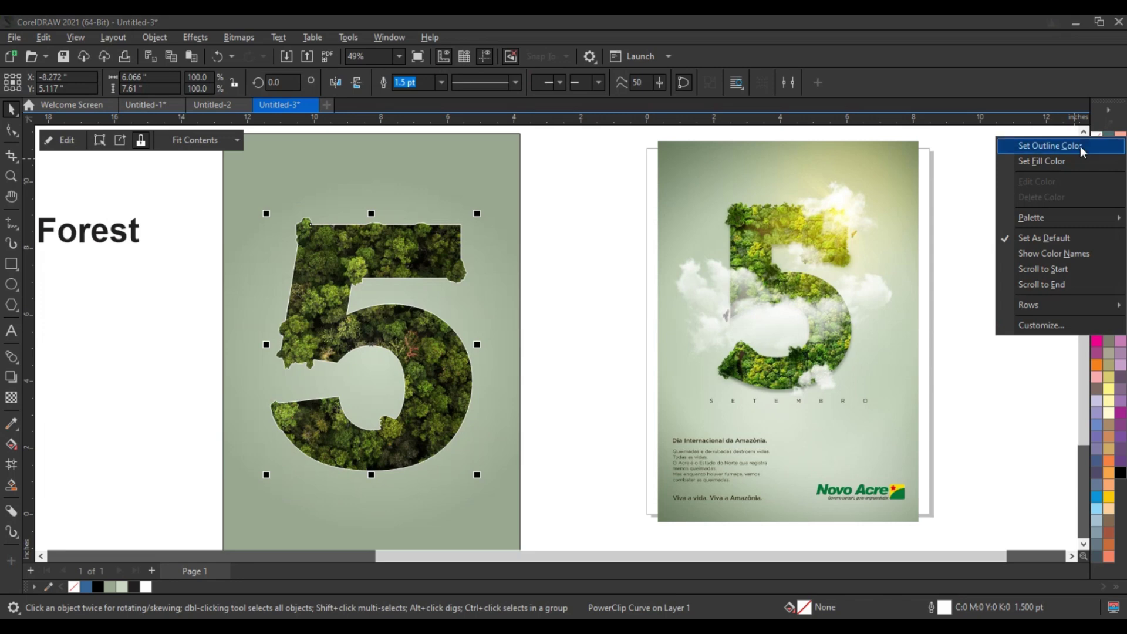
{"action": "left_click", "coordinate": [1081, 146]}
{"action": "left_click", "coordinate": [596, 264]}
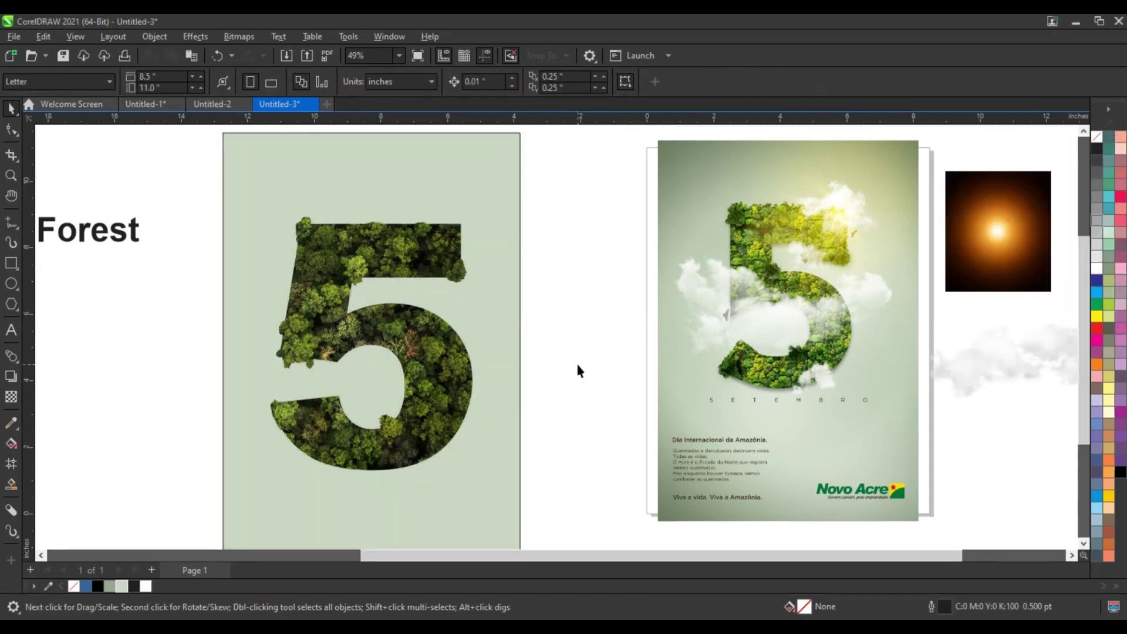
{"action": "left_click", "coordinate": [453, 375]}
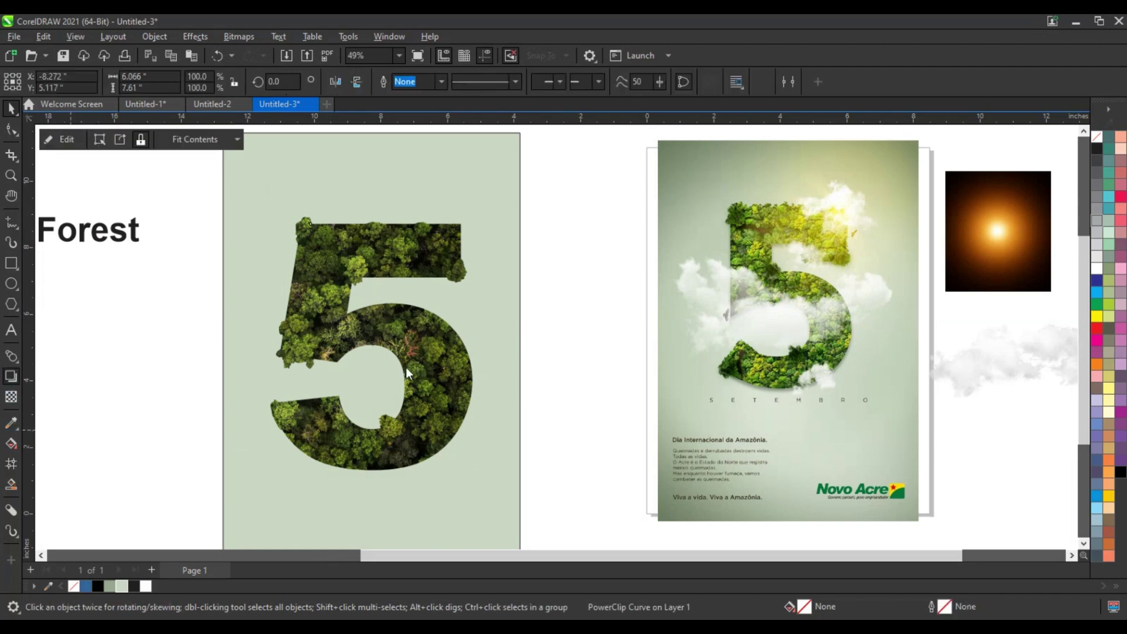
Add a lower-right drop shadow to the 5 at 67 opacity and break it apart
{"action": "mouse_move", "coordinate": [407, 367]}
{"action": "left_mouse_down"}
{"action": "mouse_move", "coordinate": [462, 478]}
{"action": "mouse_move", "coordinate": [458, 448]}
{"action": "left_mouse_up"}
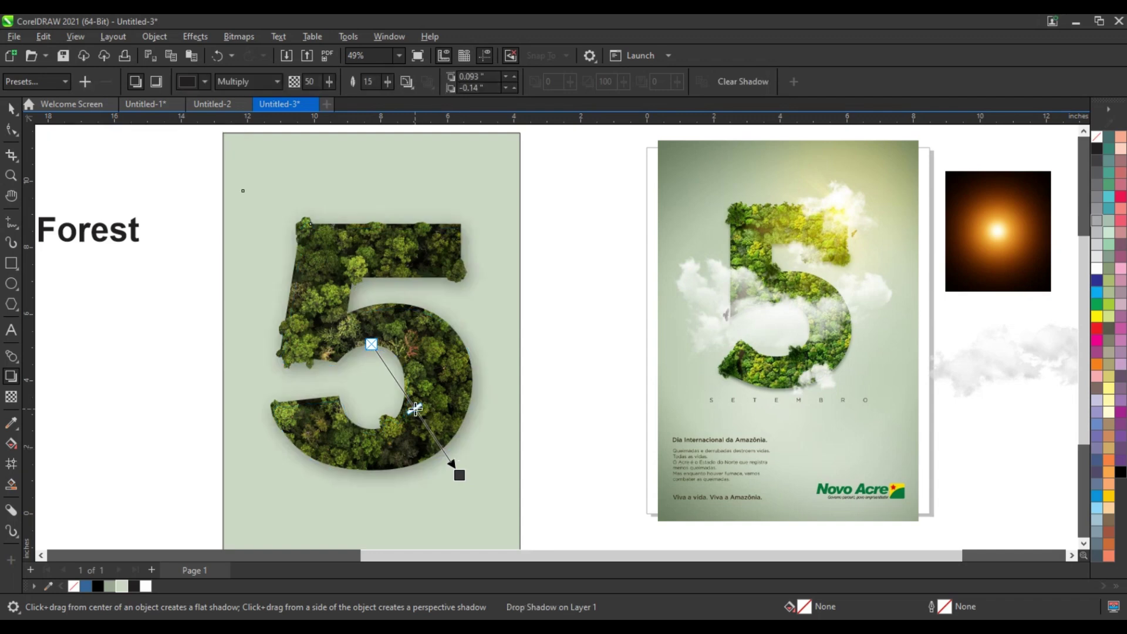
{"action": "left_click_drag", "start_coordinate": [415, 409], "coordinate": [431, 429]}
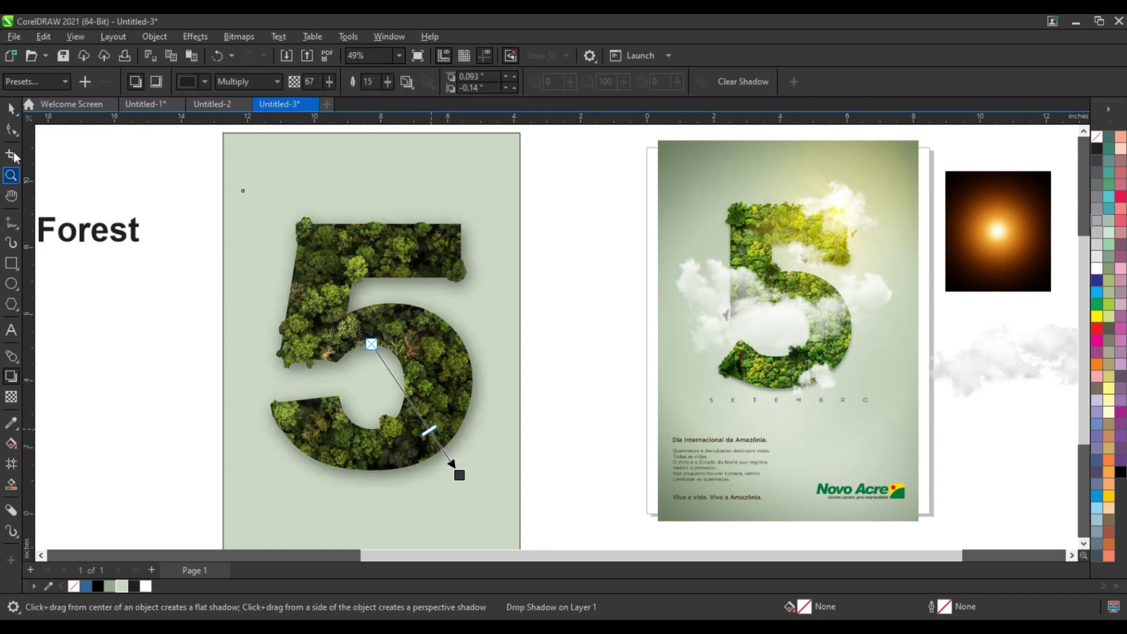
{"action": "left_click", "coordinate": [13, 112]}
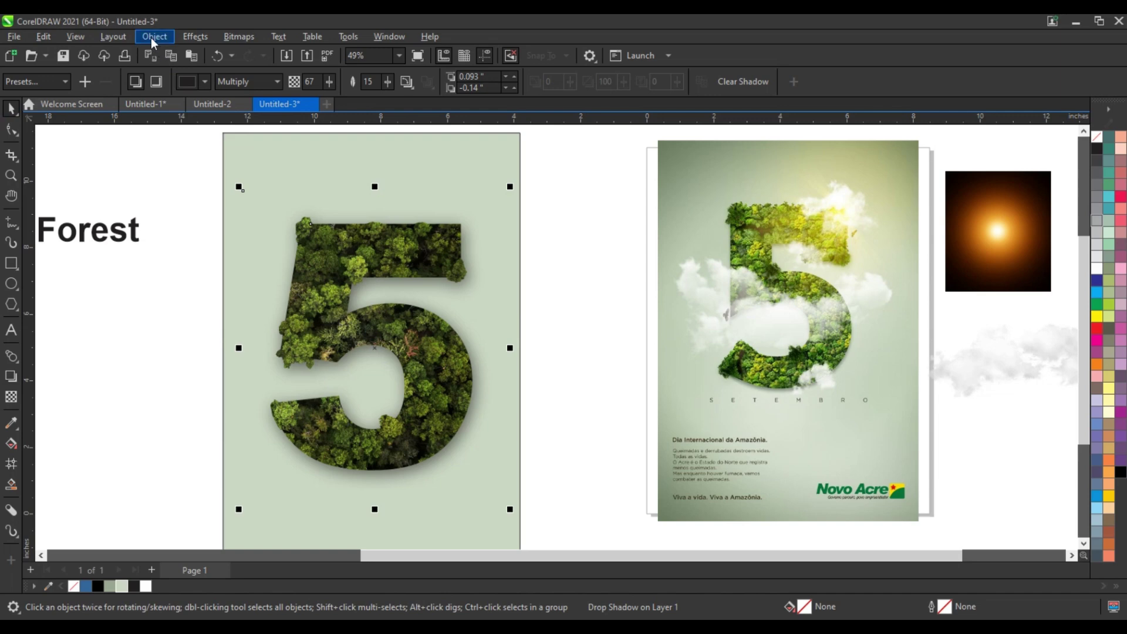
{"action": "left_click", "coordinate": [152, 40]}
{"action": "left_click", "coordinate": [207, 355]}
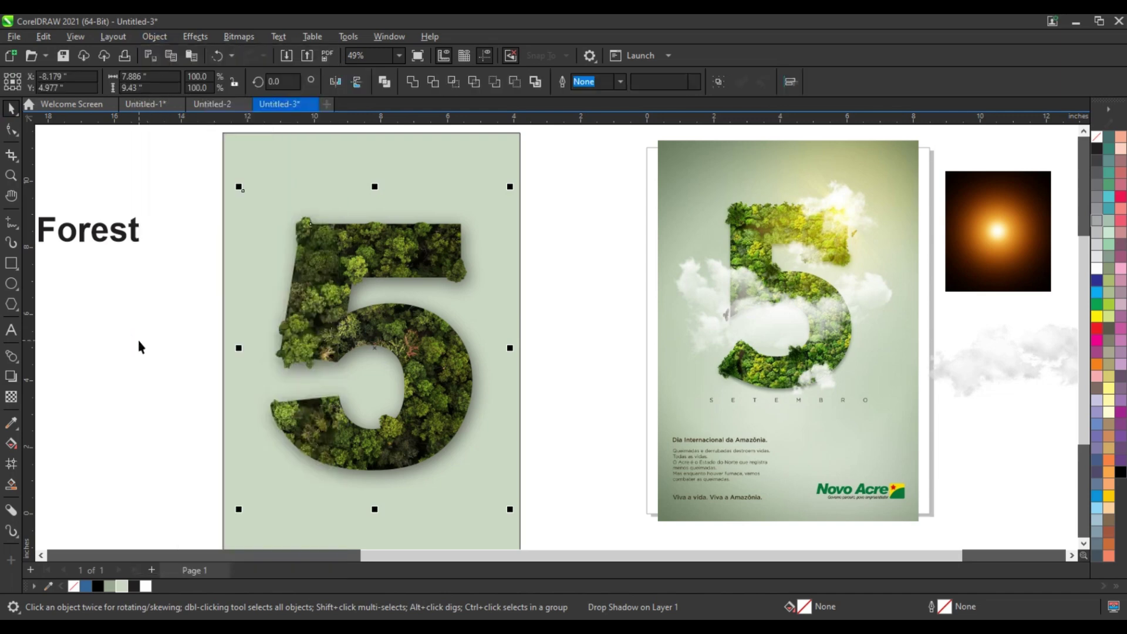
{"action": "left_click", "coordinate": [927, 393]}
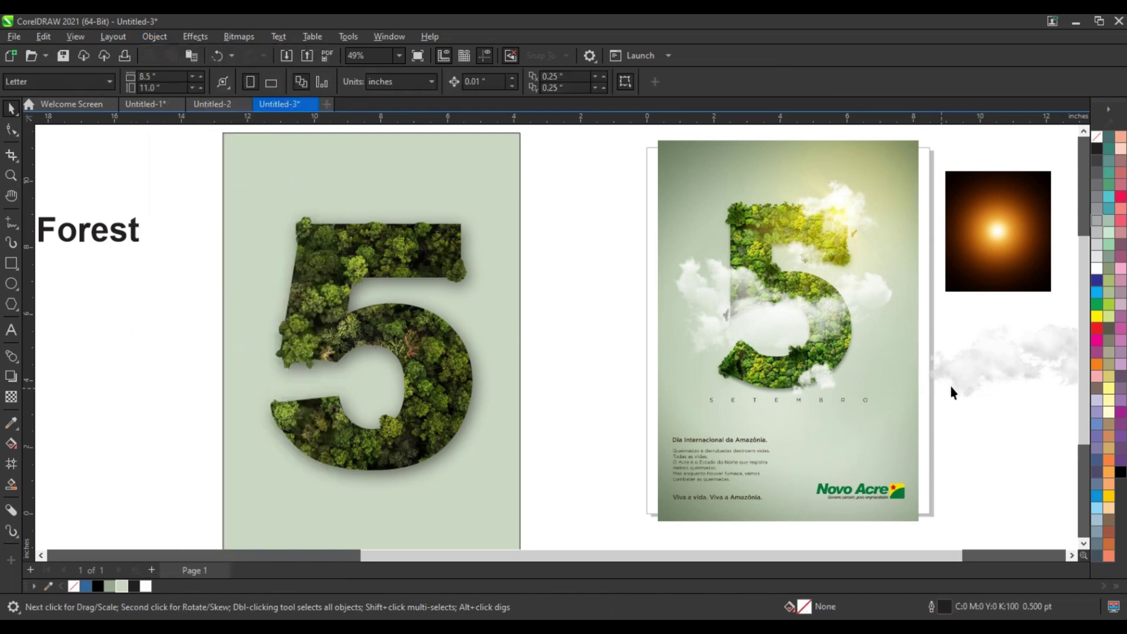
Place the cloud image across the middle of the 5, shrink it and make it partly transparent
{"action": "left_click_drag", "start_coordinate": [966, 382], "coordinate": [304, 357]}
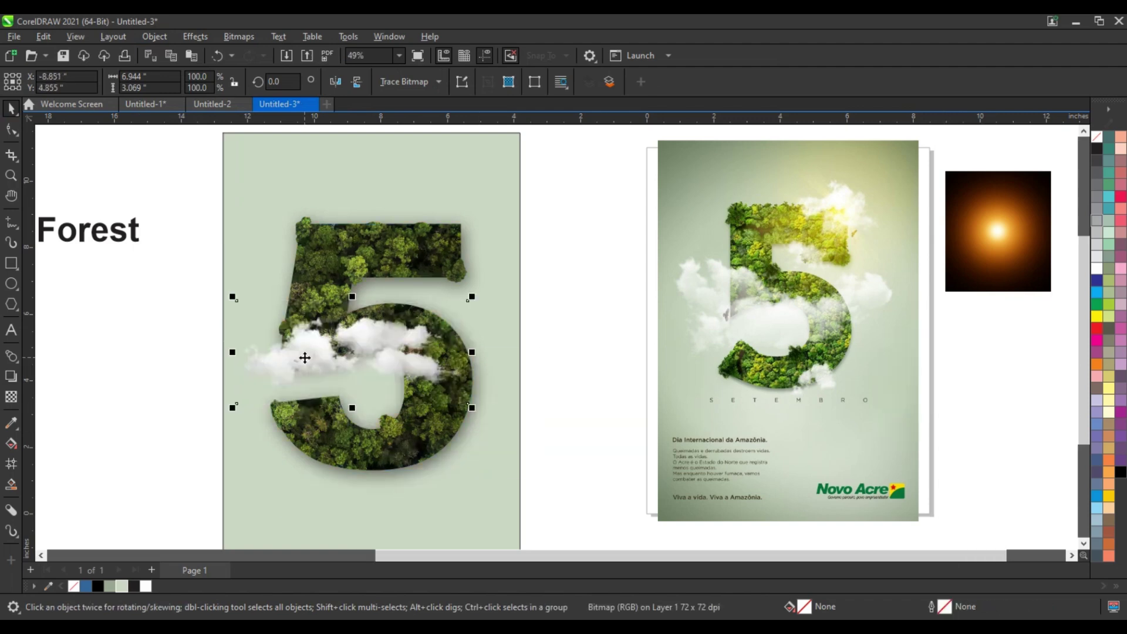
{"action": "left_click", "coordinate": [10, 401]}
{"action": "left_click_drag", "start_coordinate": [313, 423], "coordinate": [320, 427]}
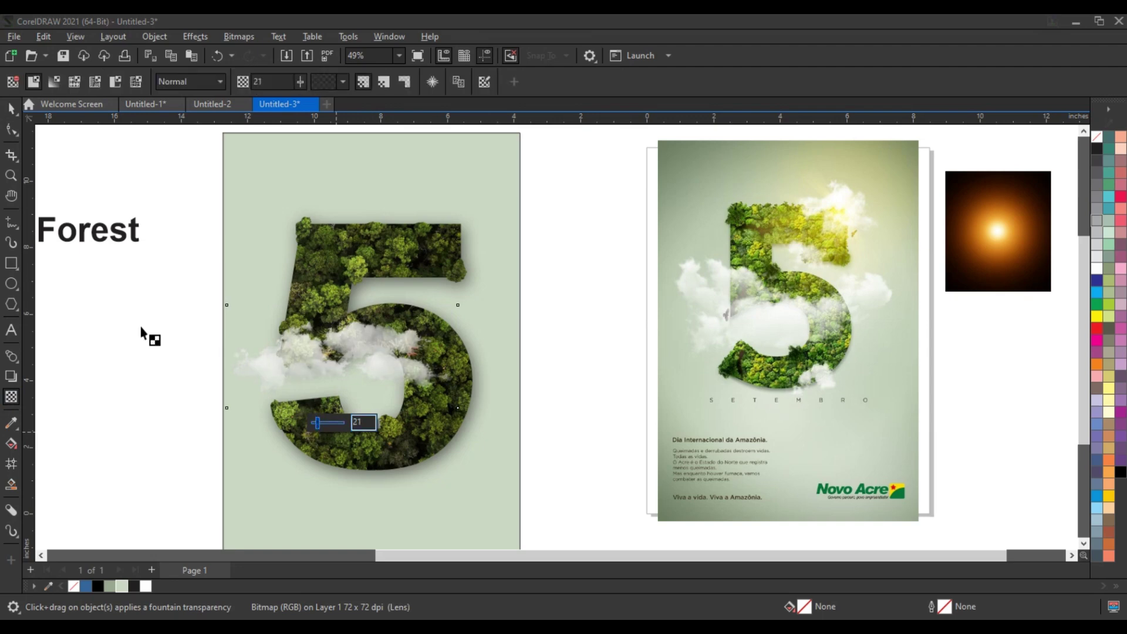
{"action": "key", "text": "space"}
{"action": "left_click_drag", "start_coordinate": [458, 407], "coordinate": [438, 418]}
{"action": "left_click_drag", "start_coordinate": [353, 360], "coordinate": [360, 369]}
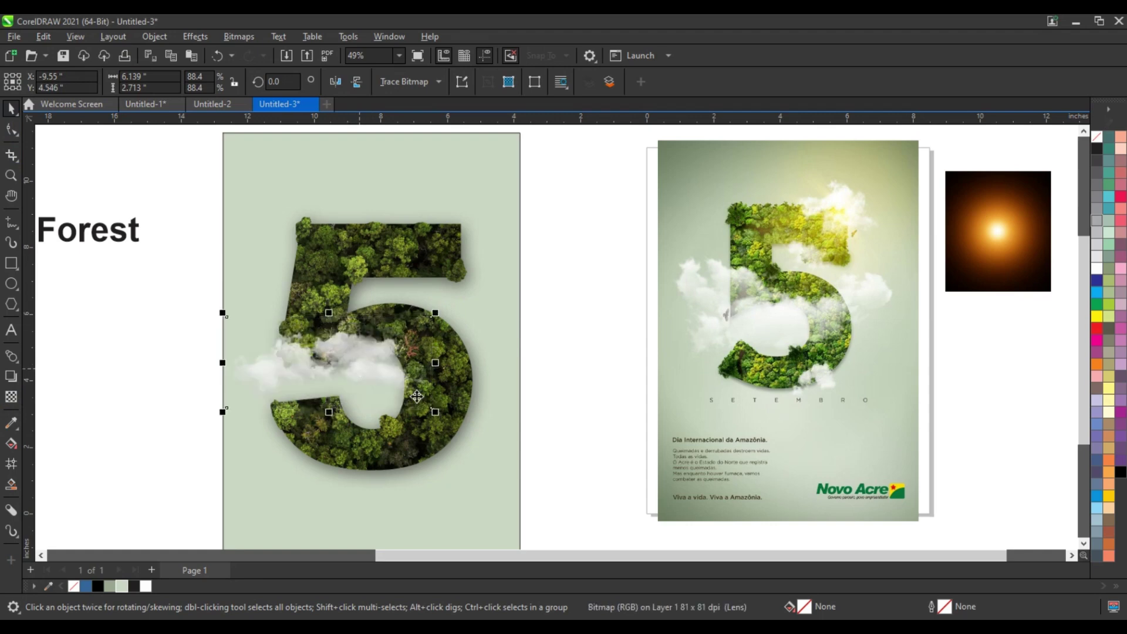
{"action": "left_click_drag", "start_coordinate": [435, 413], "coordinate": [420, 405]}
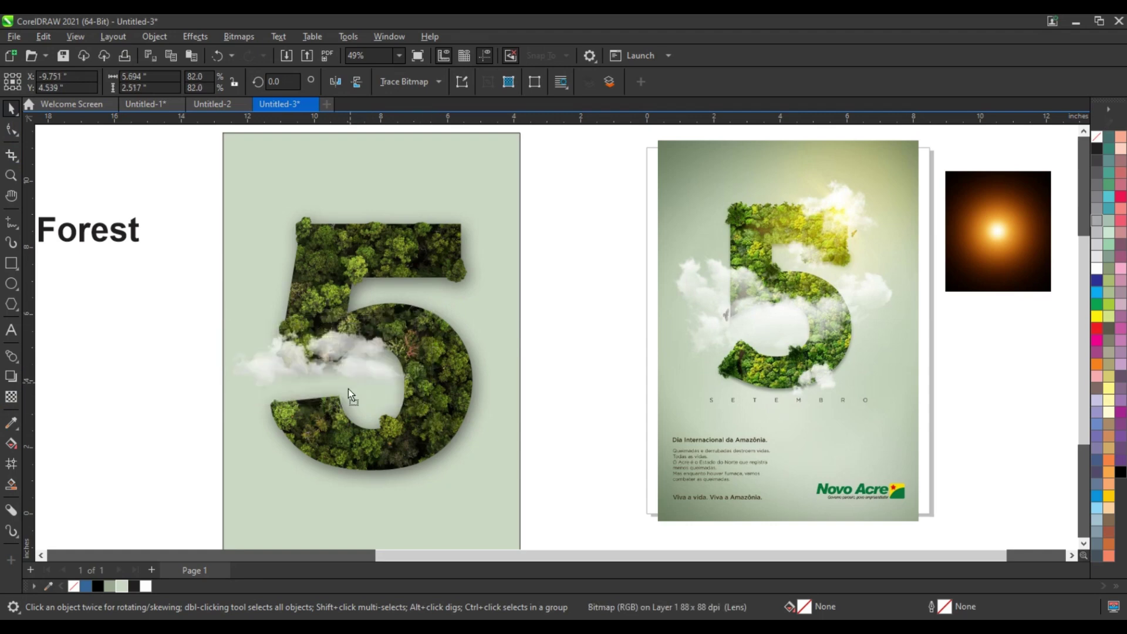
{"action": "left_click_drag", "start_coordinate": [361, 374], "coordinate": [356, 382]}
{"action": "left_click", "coordinate": [11, 397]}
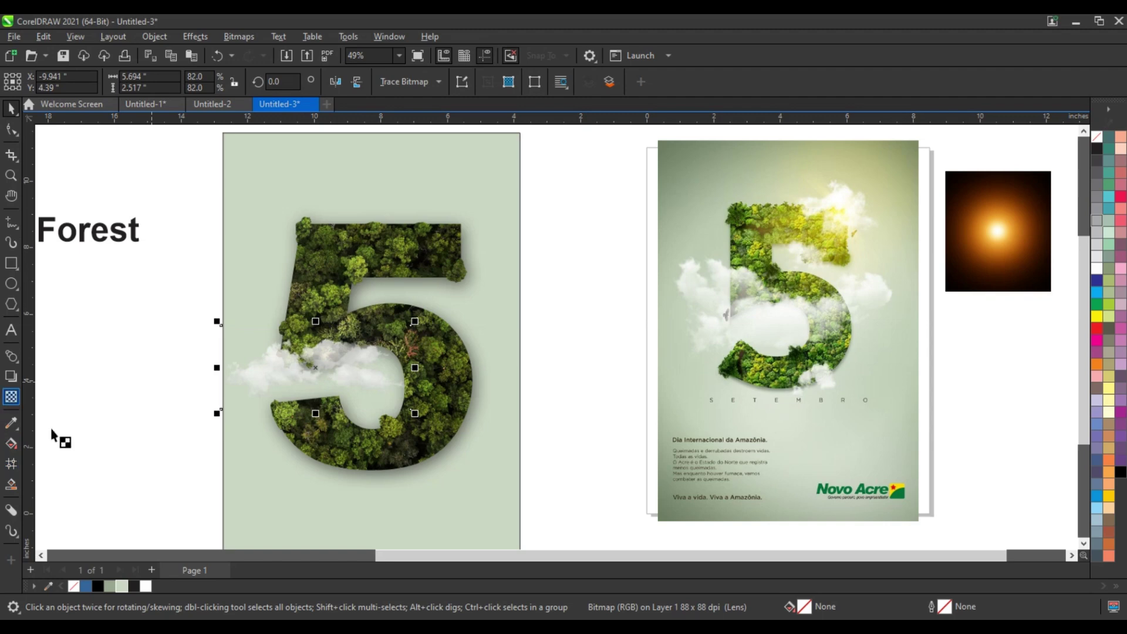
{"action": "left_click_drag", "start_coordinate": [291, 432], "coordinate": [296, 433]}
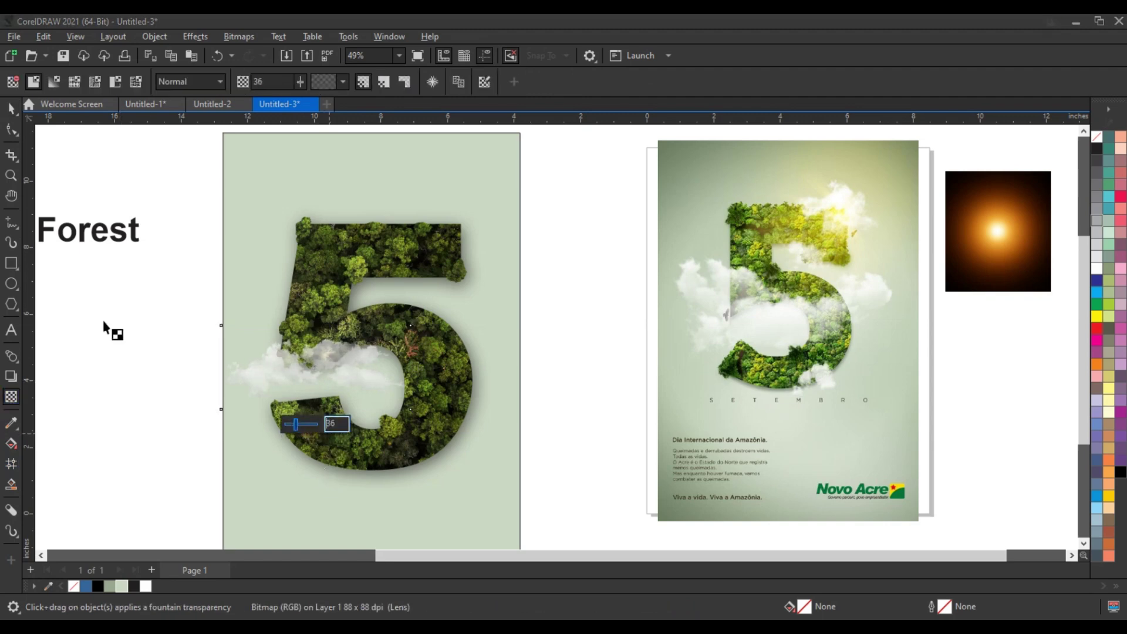
{"action": "key", "text": "space"}
Add a horizontally mirrored, slightly smaller, more opaque cloud copy on top of the 5
{"action": "left_click_drag", "start_coordinate": [382, 358], "coordinate": [503, 224]}
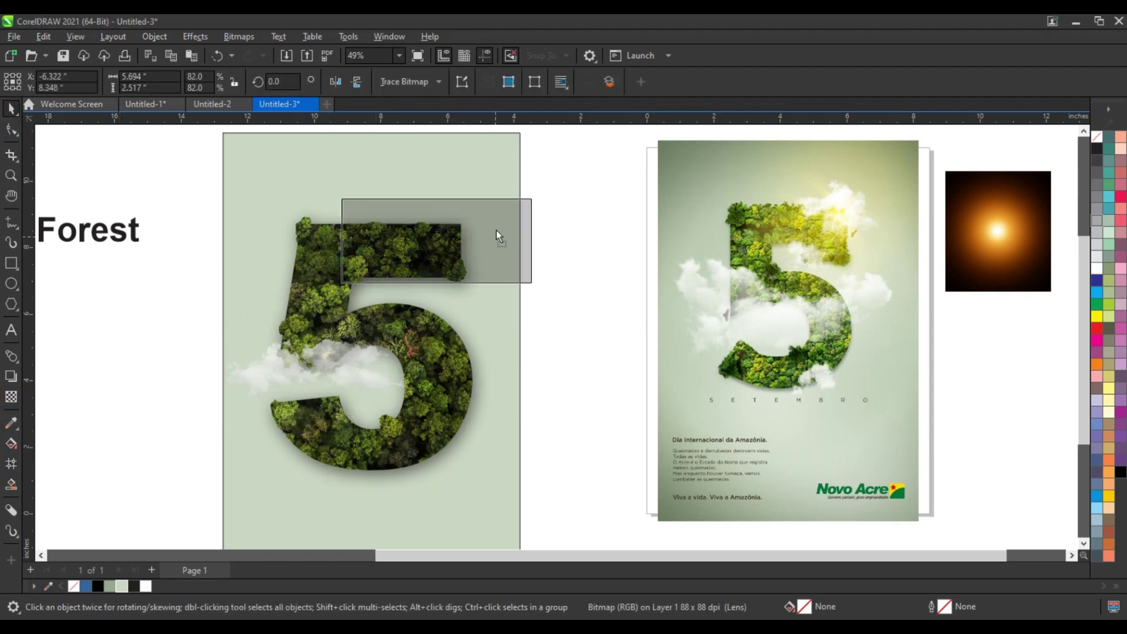
{"action": "left_click", "coordinate": [337, 81]}
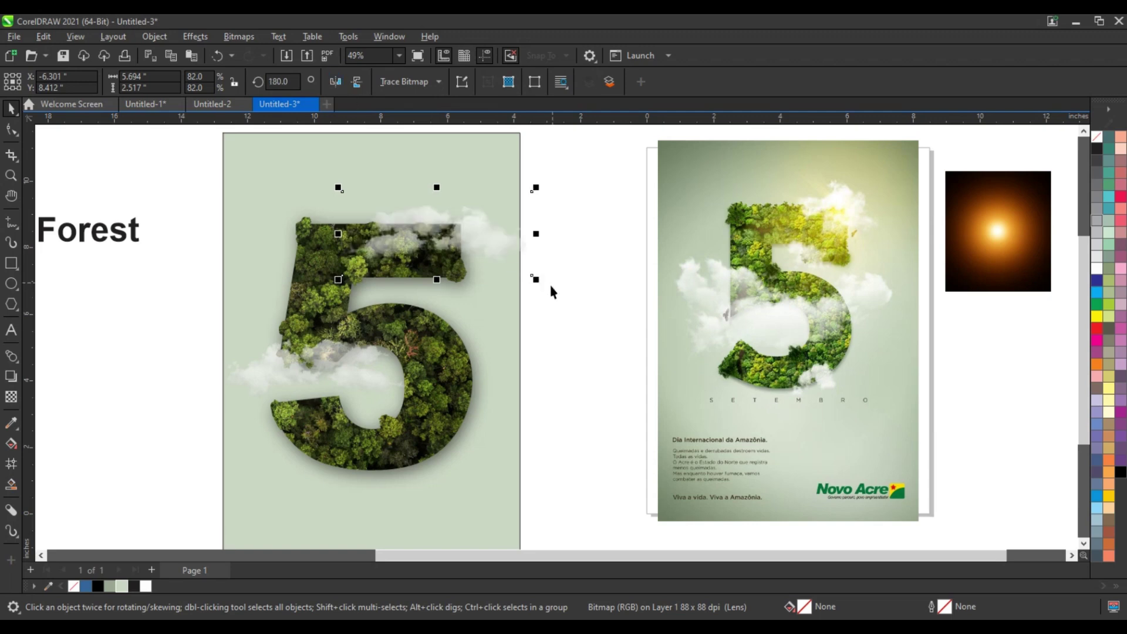
{"action": "mouse_move", "coordinate": [536, 279]}
{"action": "left_mouse_down"}
{"action": "mouse_move", "coordinate": [485, 235]}
{"action": "mouse_move", "coordinate": [519, 389]}
{"action": "mouse_move", "coordinate": [467, 318]}
{"action": "mouse_move", "coordinate": [485, 315]}
{"action": "left_mouse_up"}
{"action": "left_click", "coordinate": [11, 397]}
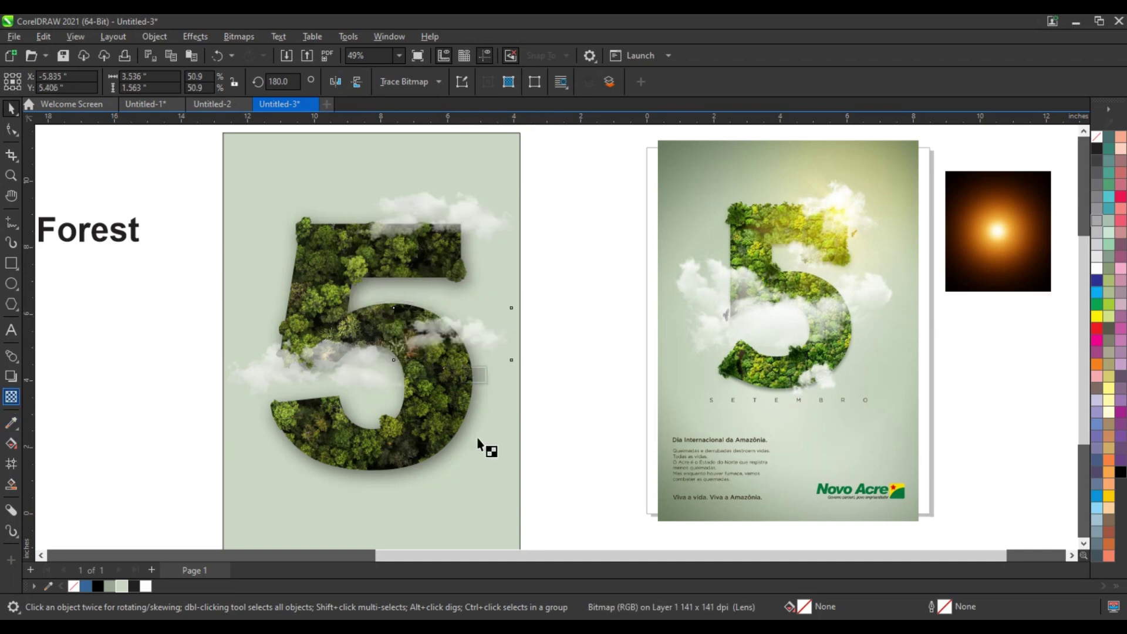
{"action": "left_click_drag", "start_coordinate": [432, 373], "coordinate": [425, 375]}
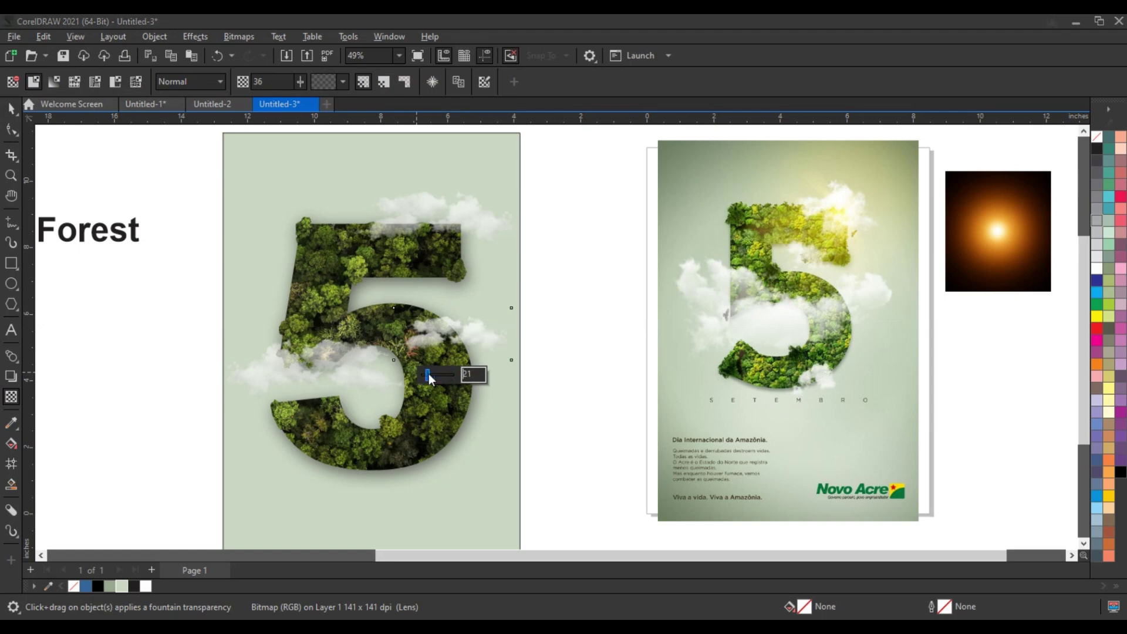
{"action": "left_click", "coordinate": [11, 110]}
{"action": "left_click", "coordinate": [967, 237]}
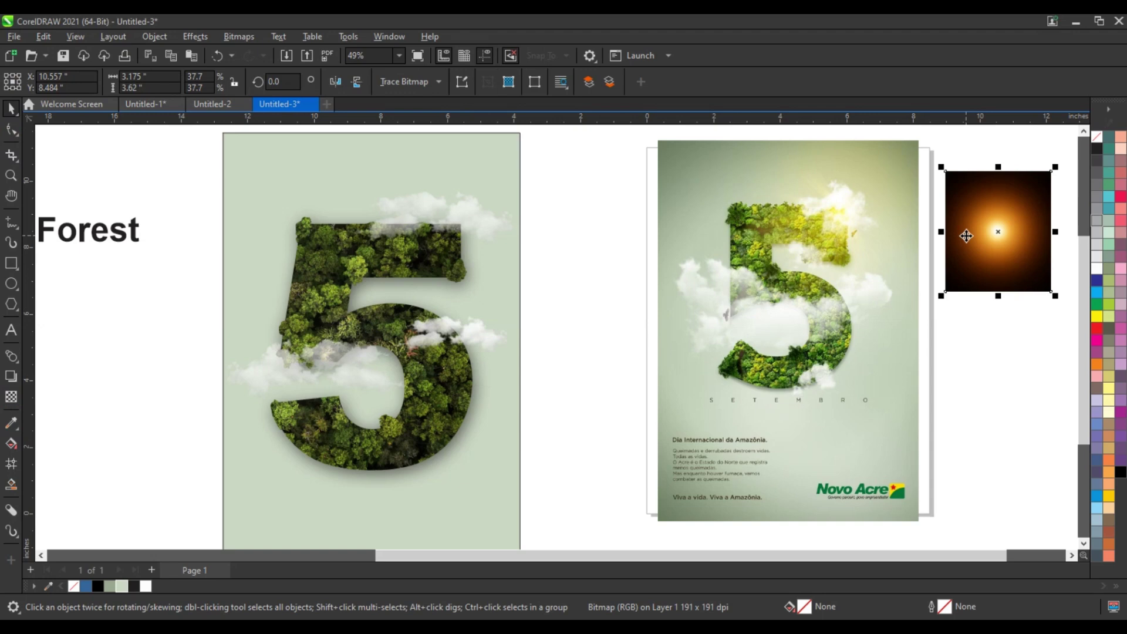
Move the sun-glow image over the 5, blend it in Screen mode, and enlarge it higher up
{"action": "left_click_drag", "start_coordinate": [967, 235], "coordinate": [422, 296]}
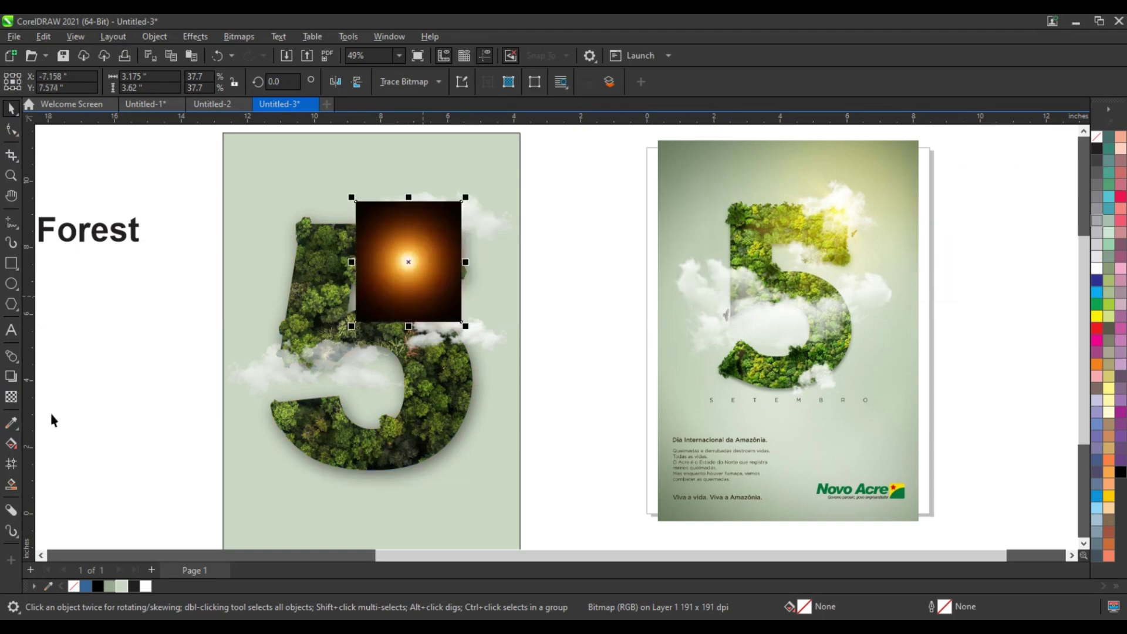
{"action": "left_click", "coordinate": [11, 398]}
{"action": "left_click", "coordinate": [184, 83]}
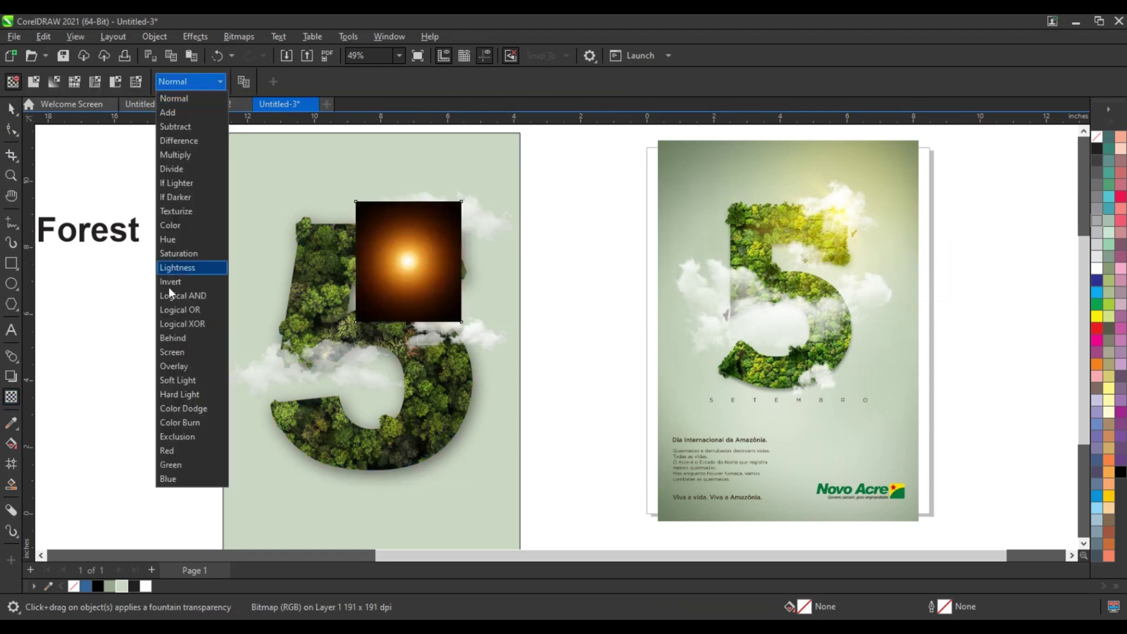
{"action": "left_click", "coordinate": [171, 351]}
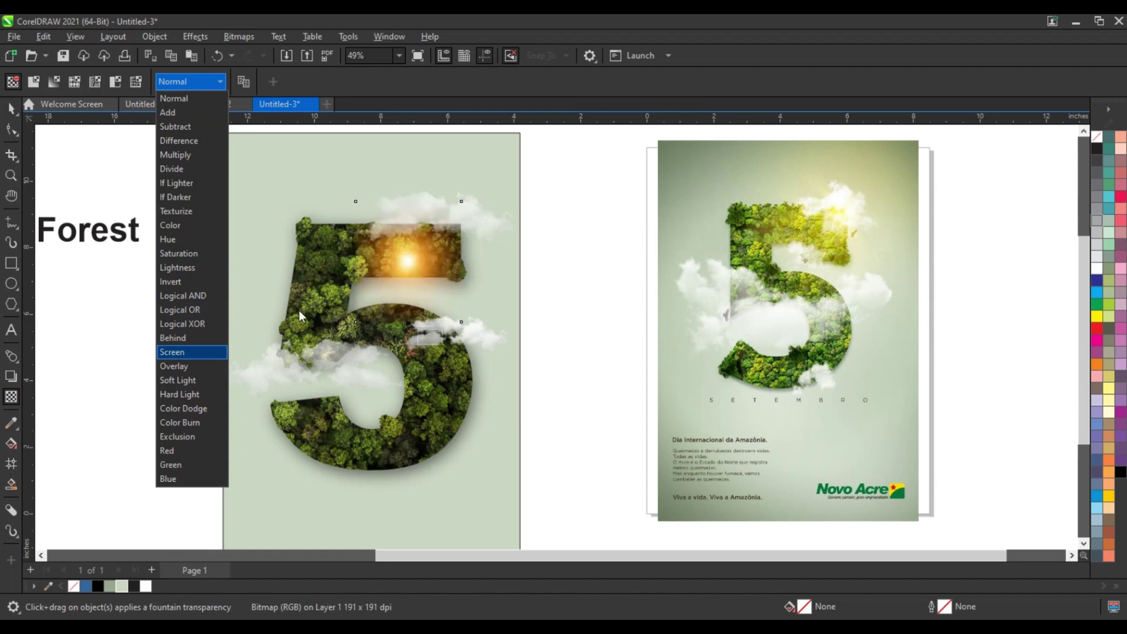
{"action": "left_click", "coordinate": [11, 109]}
{"action": "left_click_drag", "start_coordinate": [466, 198], "coordinate": [552, 103]}
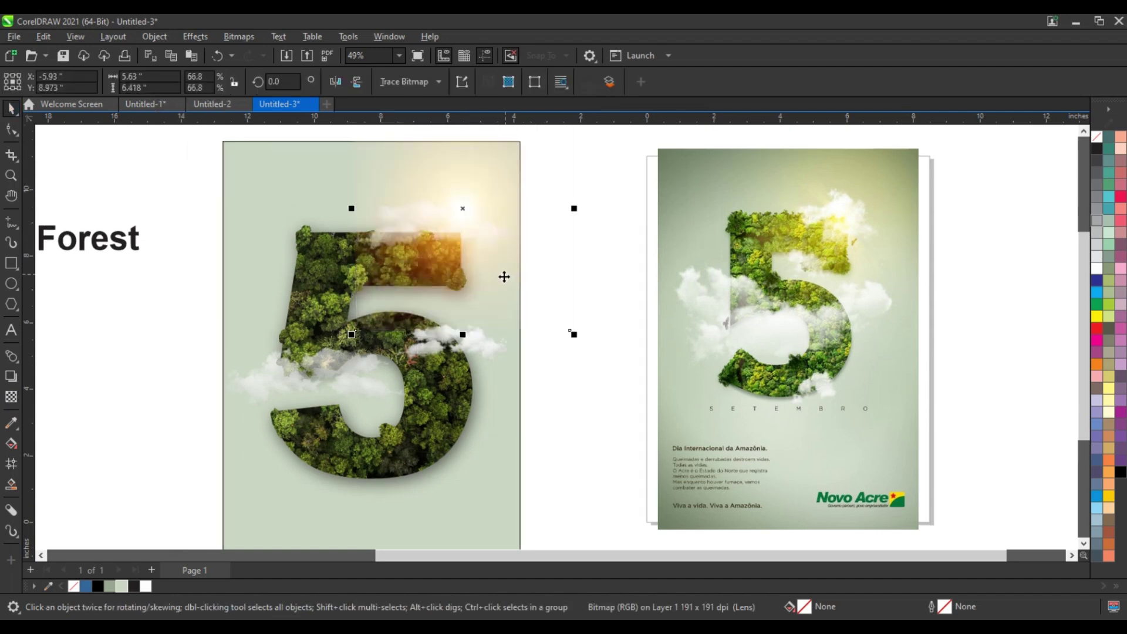
{"action": "left_click_drag", "start_coordinate": [496, 306], "coordinate": [521, 290]}
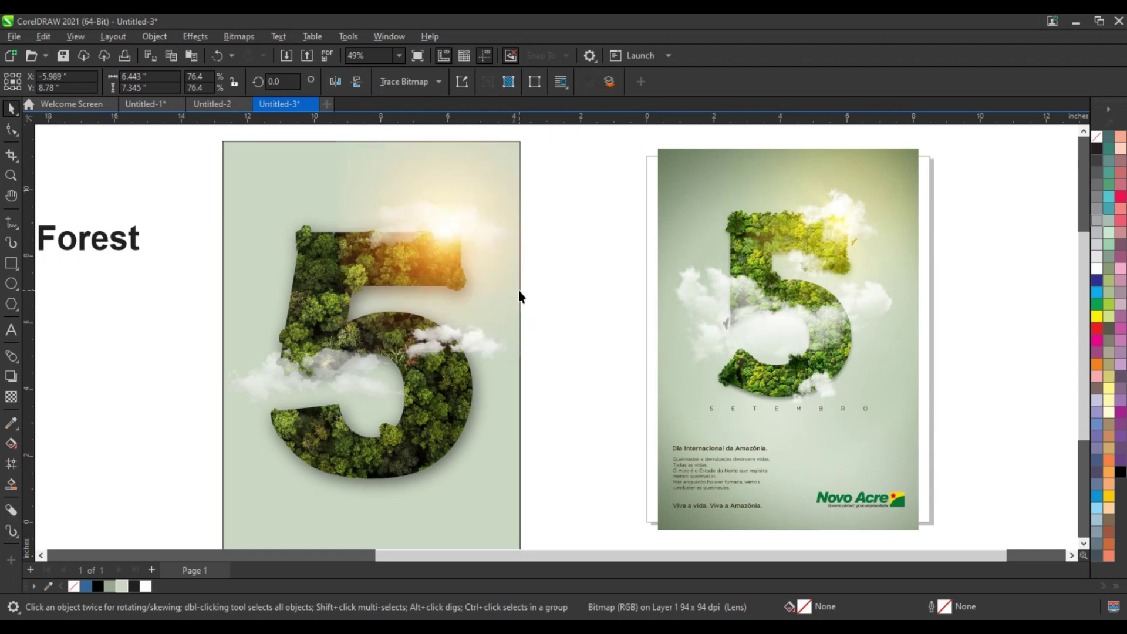
Edit the 5's PowerClip contents and raise the forest photo's brightness and contrast
{"action": "left_click", "coordinate": [511, 319]}
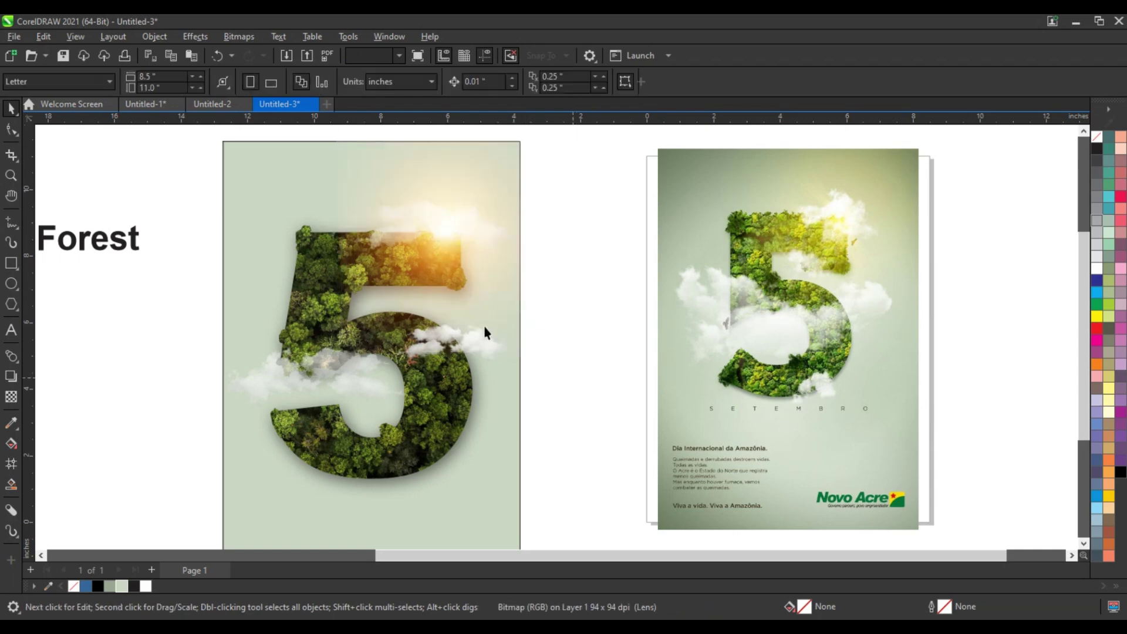
{"action": "left_click", "coordinate": [379, 463]}
{"action": "right_click", "coordinate": [379, 462]}
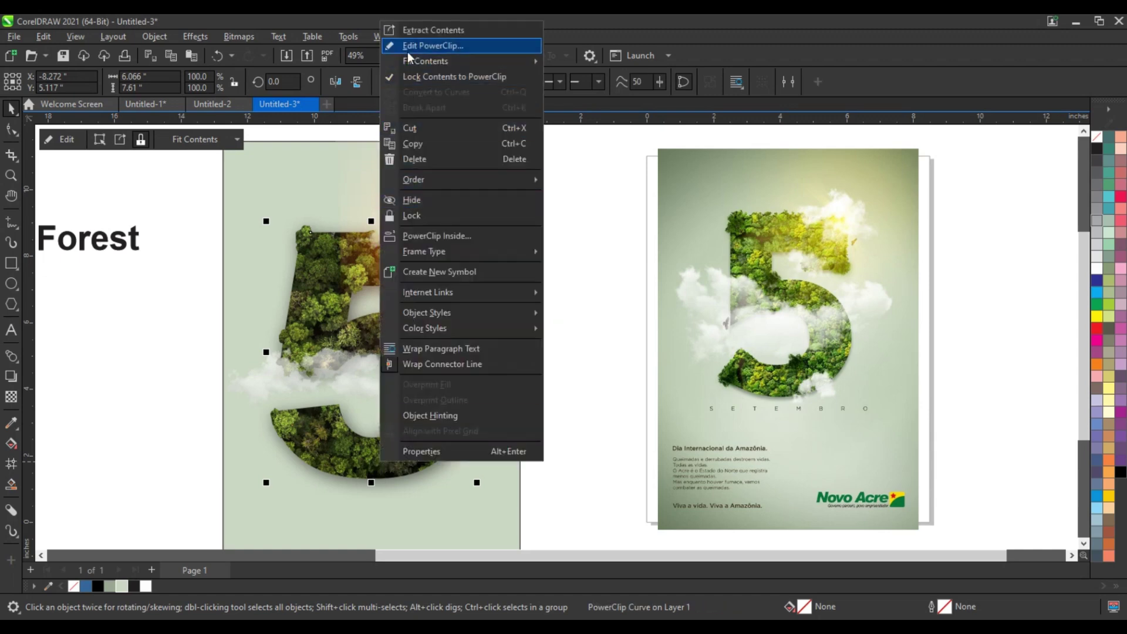
{"action": "left_click", "coordinate": [407, 50]}
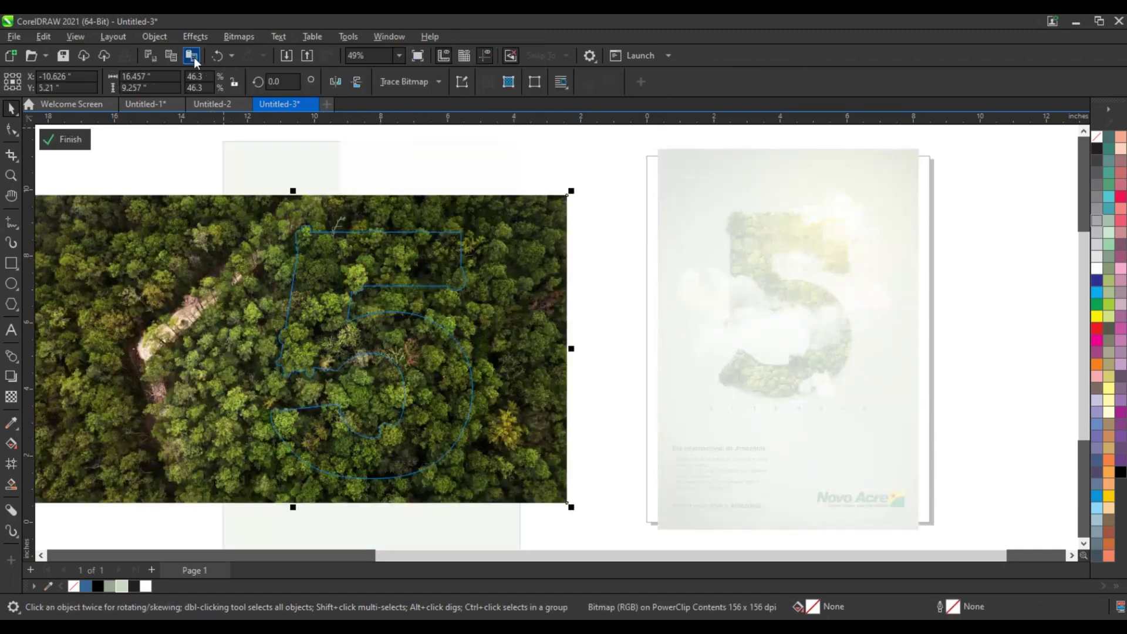
{"action": "left_click", "coordinate": [190, 37]}
{"action": "mouse_move", "coordinate": [211, 69]}
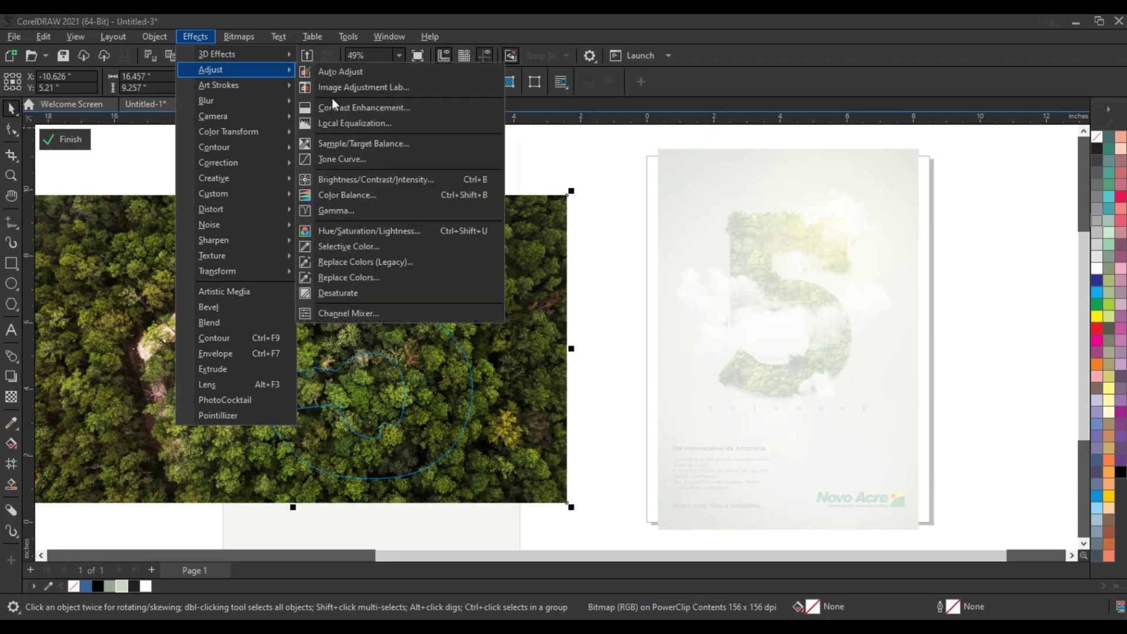
{"action": "left_click", "coordinate": [356, 180]}
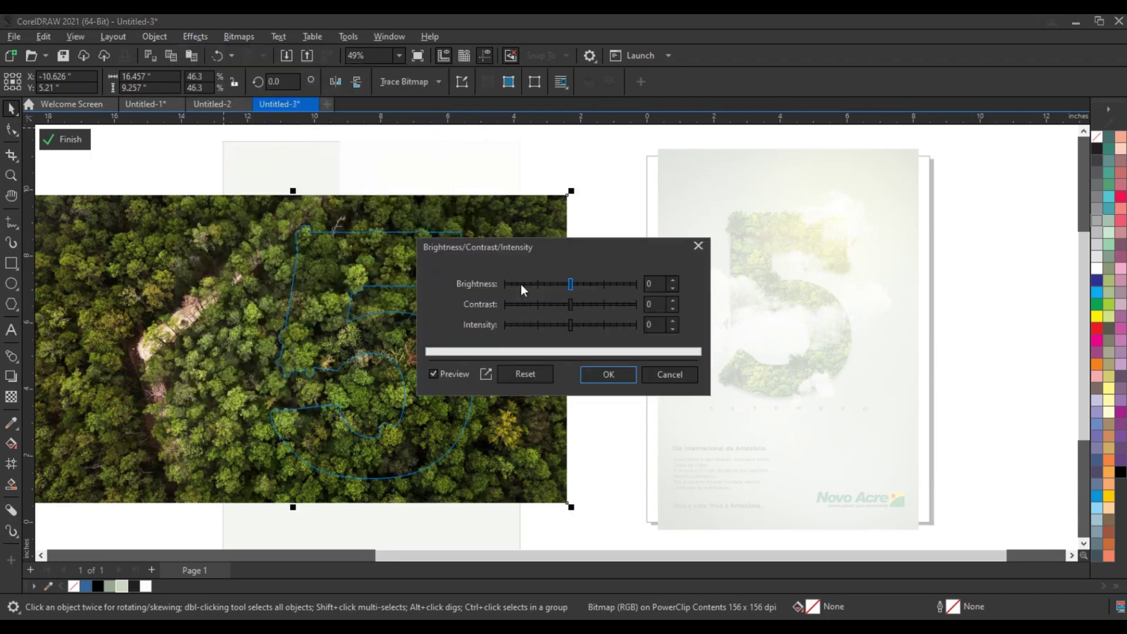
{"action": "left_click_drag", "start_coordinate": [570, 284], "coordinate": [593, 304]}
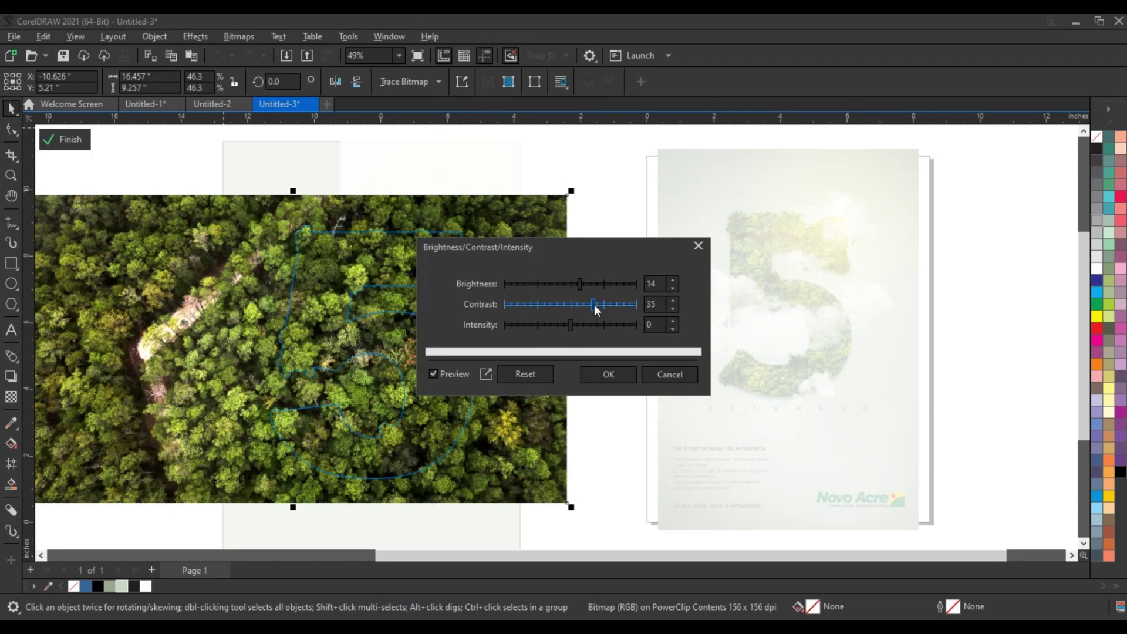
{"action": "left_click", "coordinate": [608, 375]}
Shift the forest photo's colour balance toward green and finish editing the PowerClip
{"action": "left_click", "coordinate": [196, 39]}
{"action": "mouse_move", "coordinate": [211, 69]}
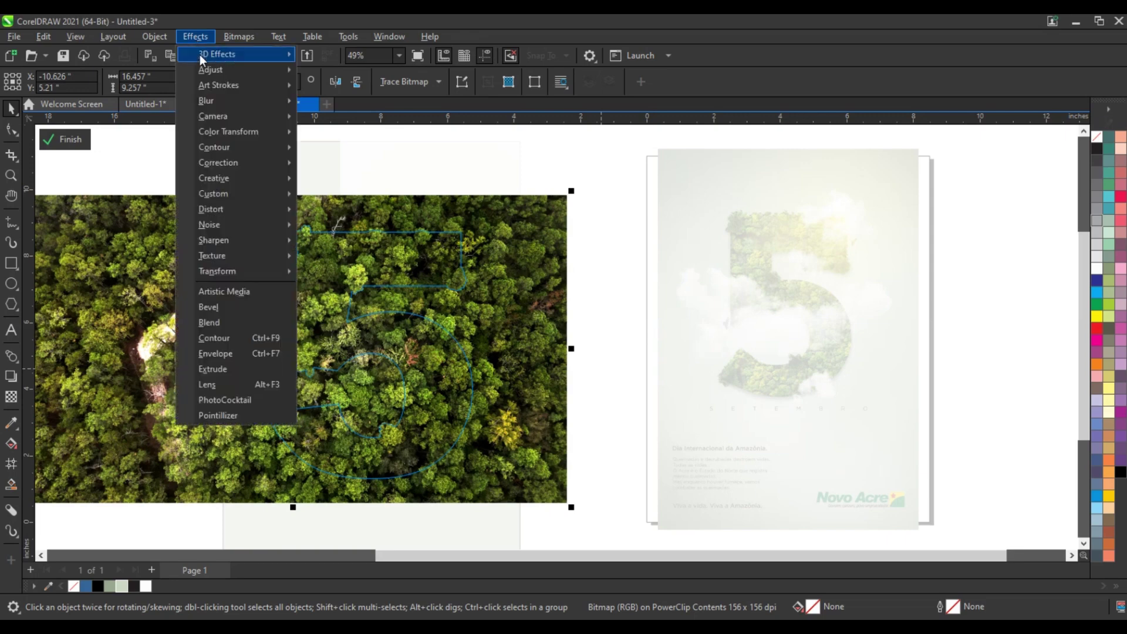
{"action": "left_click", "coordinate": [361, 194]}
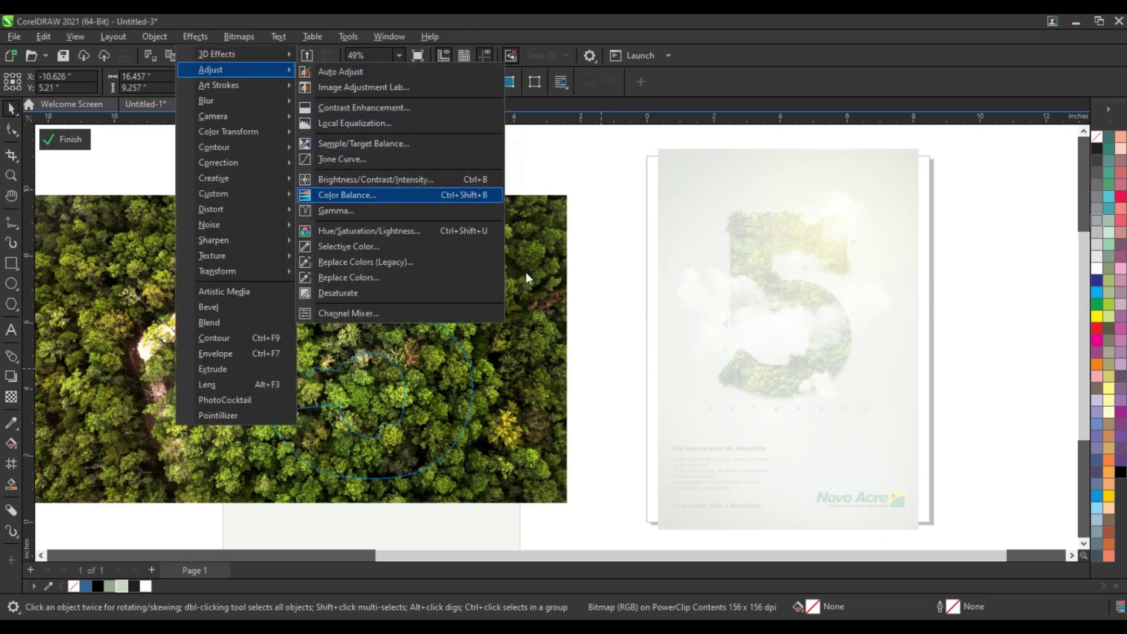
{"action": "left_click_drag", "start_coordinate": [586, 203], "coordinate": [725, 204]}
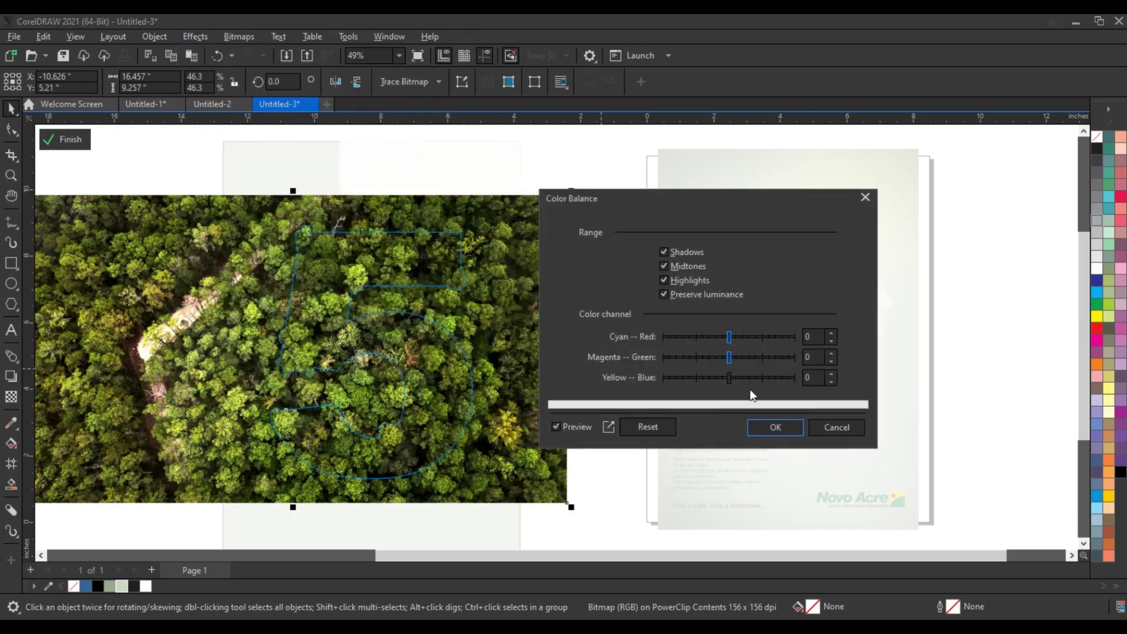
{"action": "left_click_drag", "start_coordinate": [729, 357], "coordinate": [745, 357]}
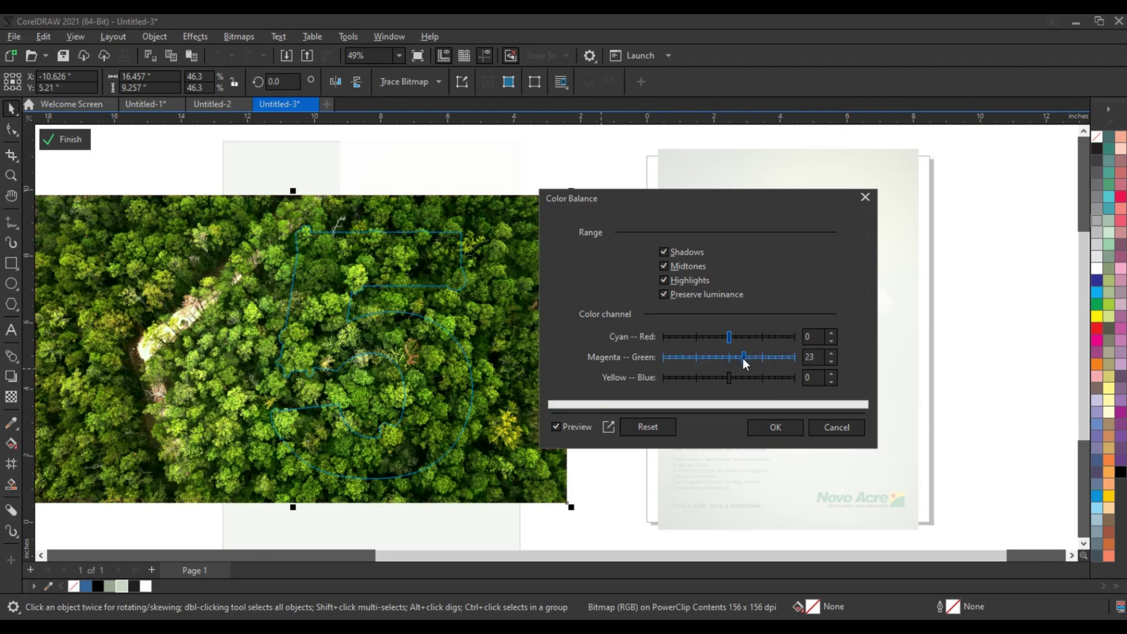
{"action": "left_click", "coordinate": [775, 428]}
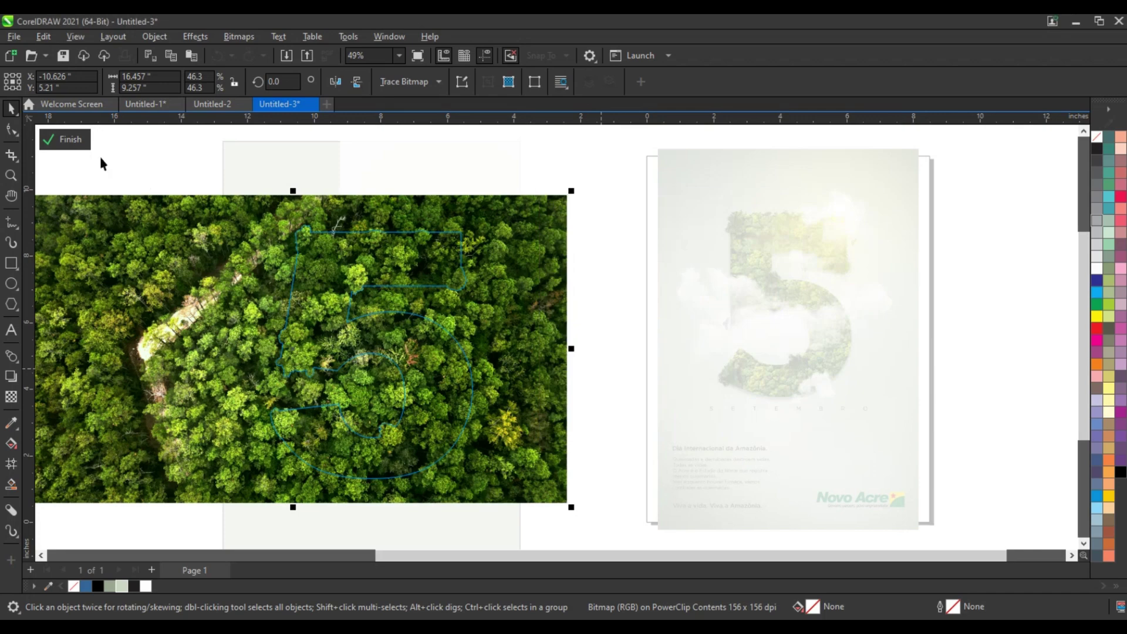
{"action": "left_click", "coordinate": [82, 140]}
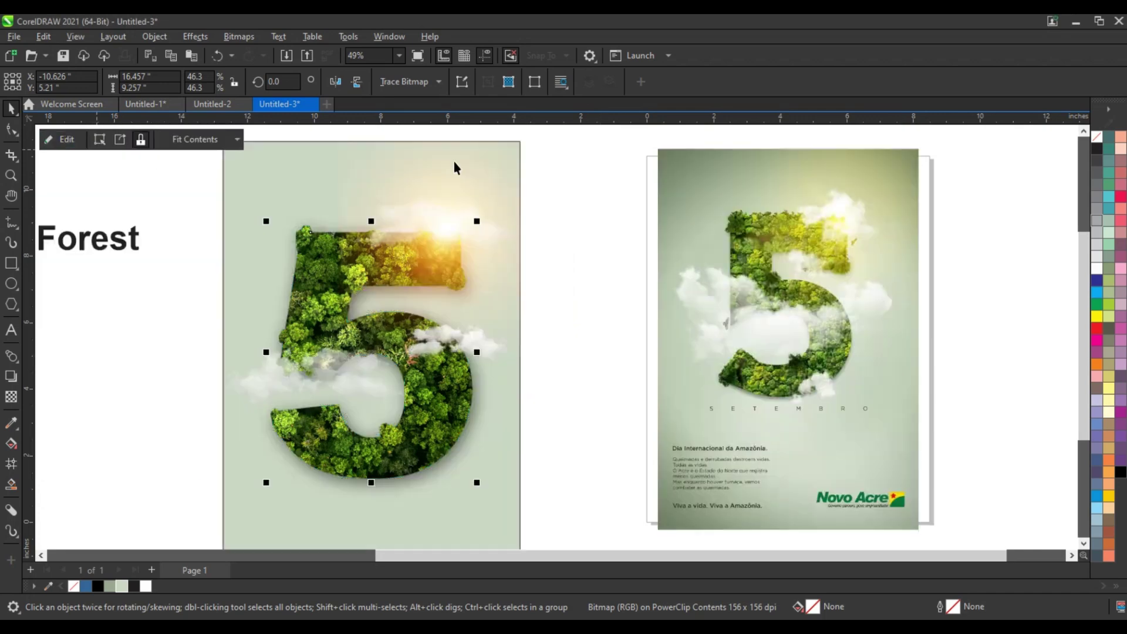
Give the background rectangle an elliptical fountain fill
{"action": "left_click", "coordinate": [562, 152]}
{"action": "scroll", "coordinate": [556, 265], "scroll_direction": "down", "scroll_amount": 1}
{"action": "scroll", "coordinate": [556, 265], "scroll_direction": "down", "scroll_amount": 1}
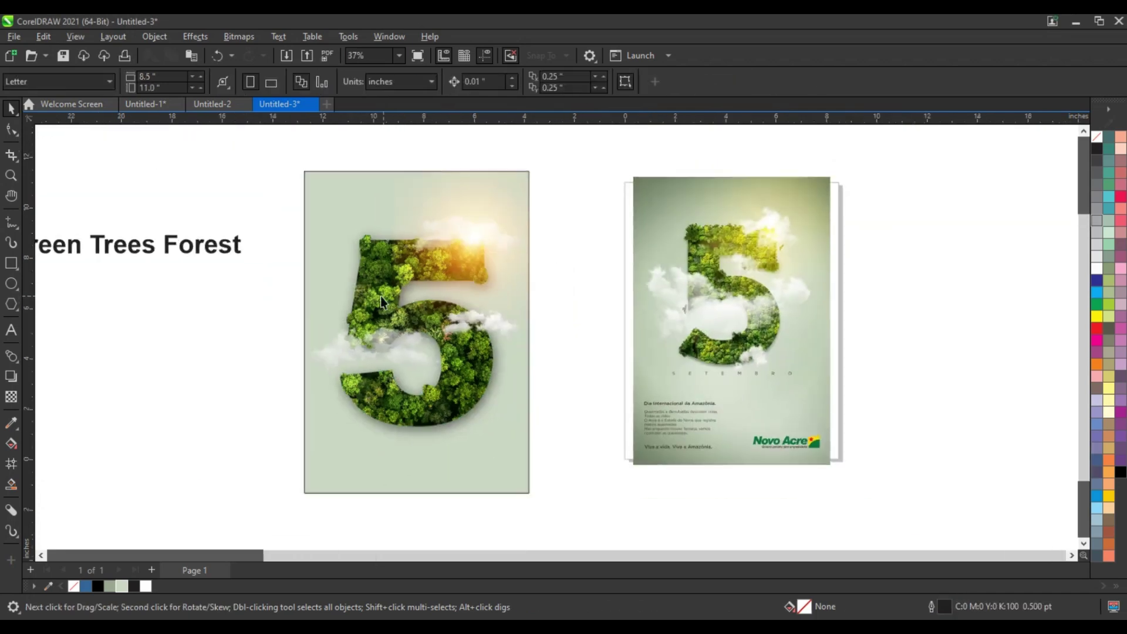
{"action": "left_click", "coordinate": [325, 230]}
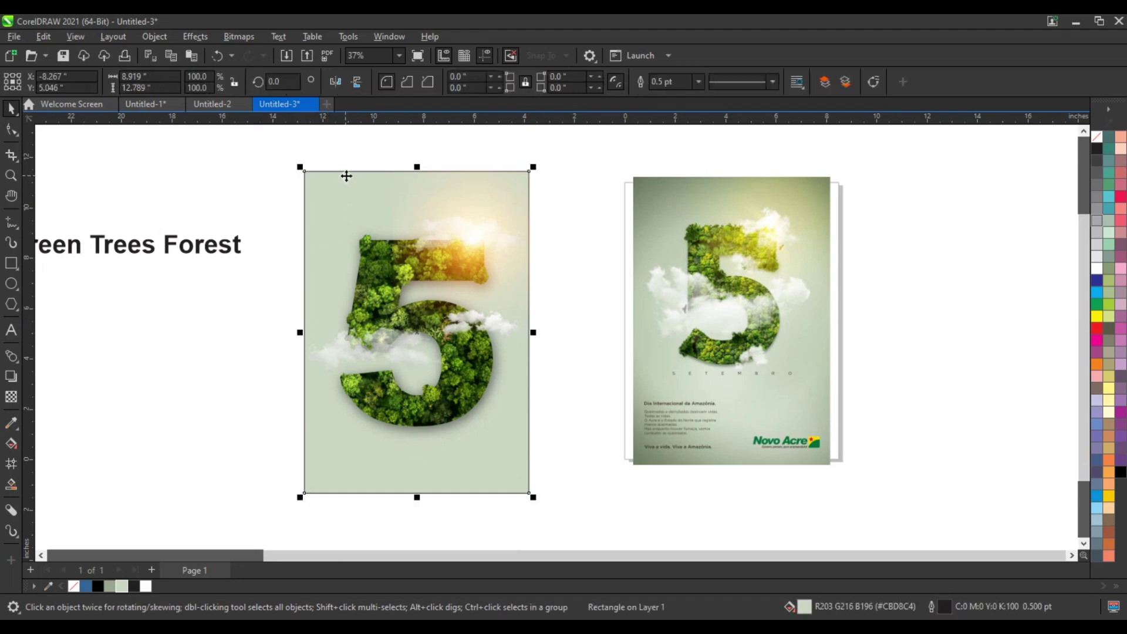
{"action": "key", "text": "shift+F2"}
{"action": "key", "text": "g"}
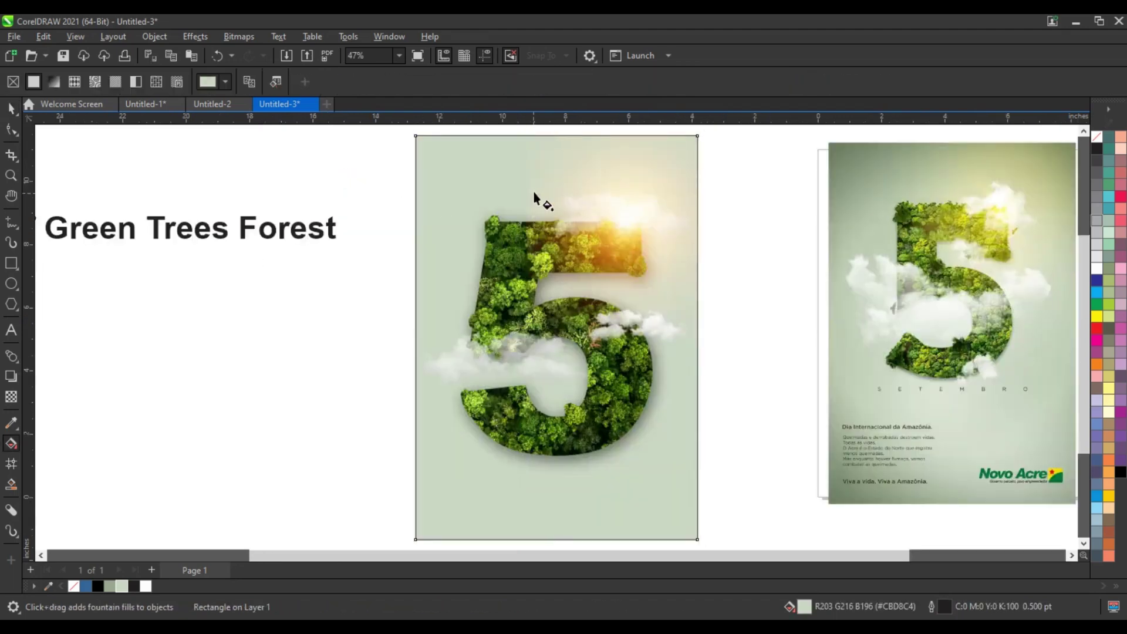
{"action": "left_click_drag", "start_coordinate": [534, 190], "coordinate": [550, 447]}
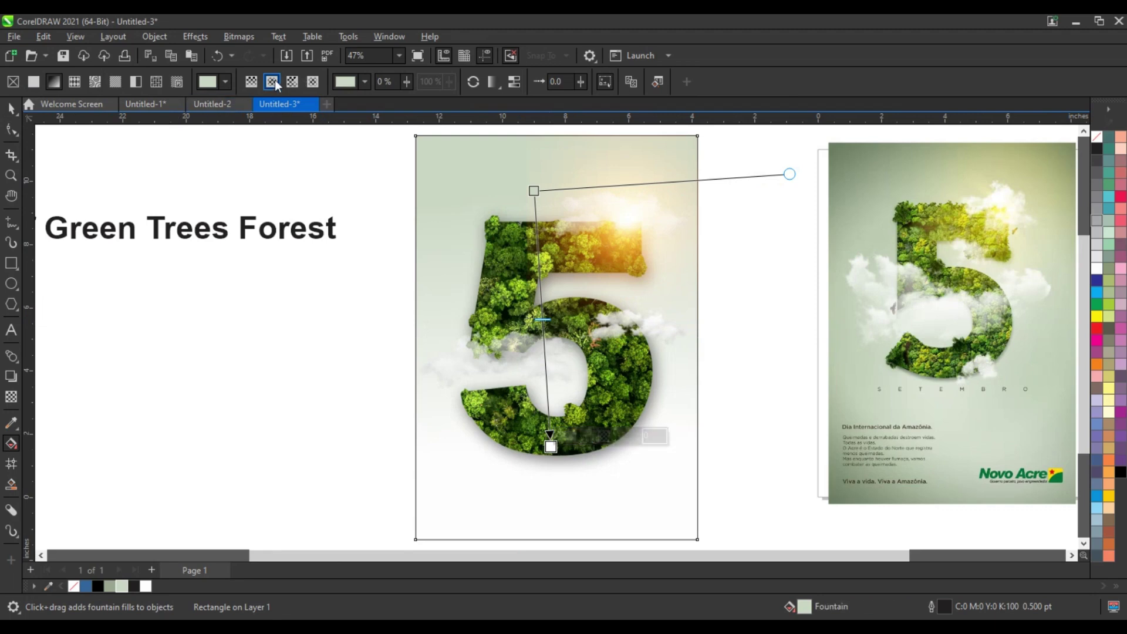
{"action": "left_click", "coordinate": [292, 82]}
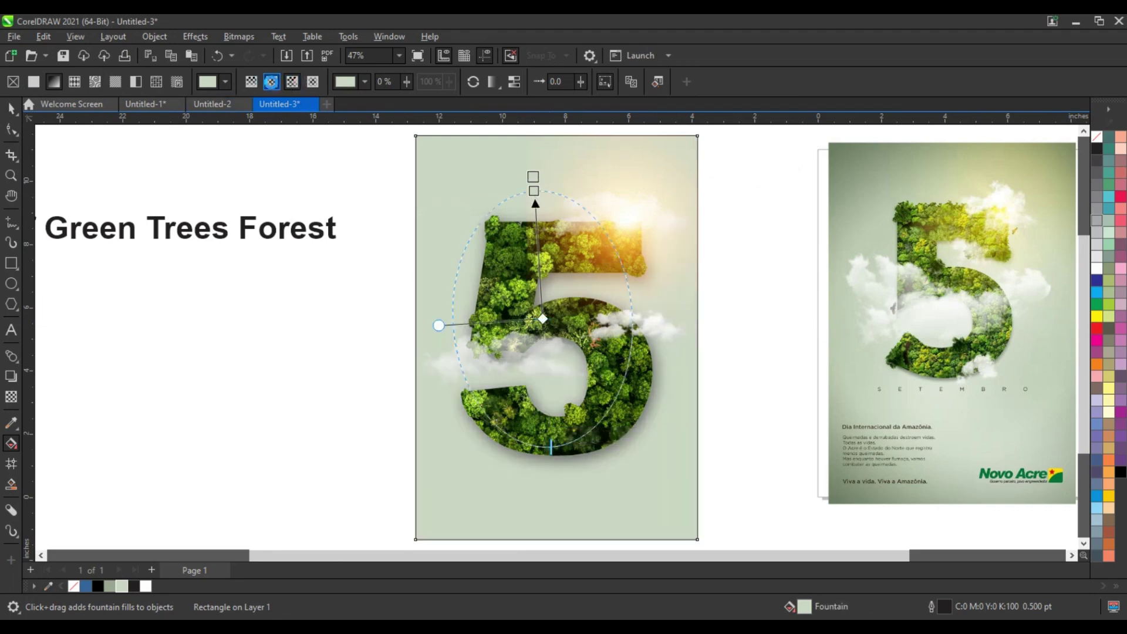
Drop a palette colour on the gradient centre and tighten it into a glow behind the 5
{"action": "left_click_drag", "start_coordinate": [551, 447], "coordinate": [643, 479]}
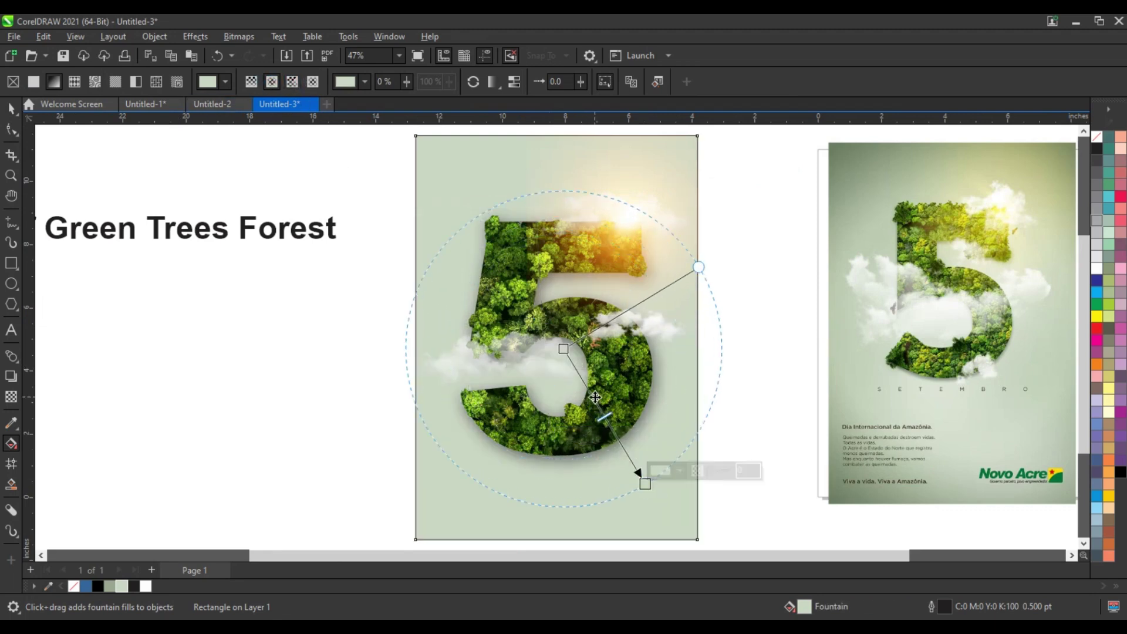
{"action": "mouse_move", "coordinate": [1096, 276]}
{"action": "left_mouse_down"}
{"action": "mouse_move", "coordinate": [563, 351]}
{"action": "mouse_move", "coordinate": [560, 327]}
{"action": "left_mouse_up"}
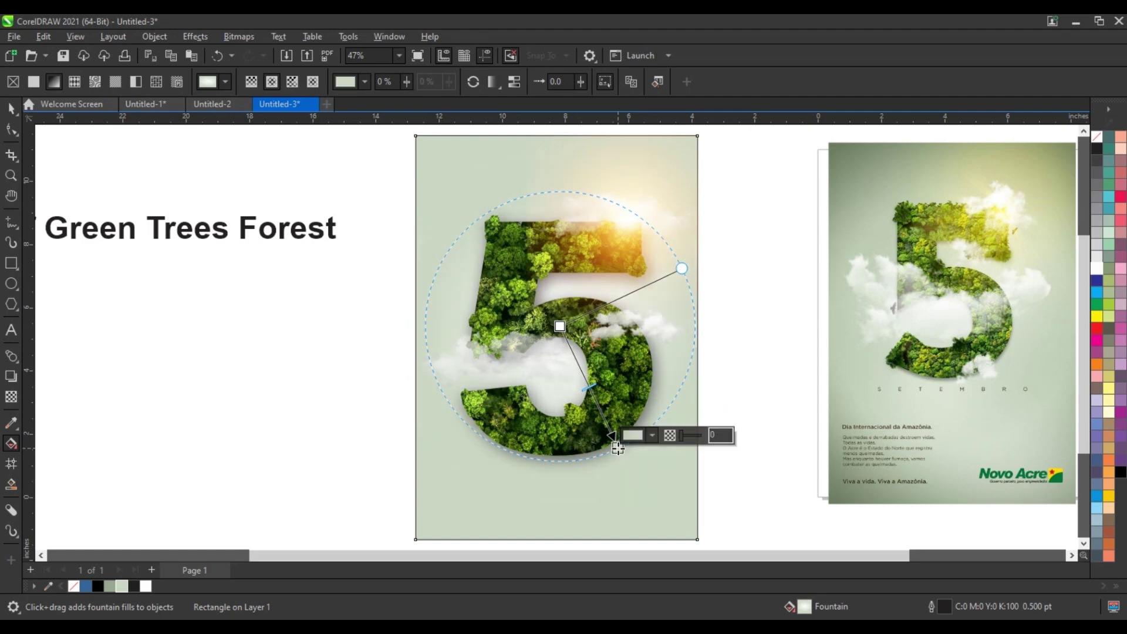
{"action": "left_click_drag", "start_coordinate": [618, 448], "coordinate": [608, 435]}
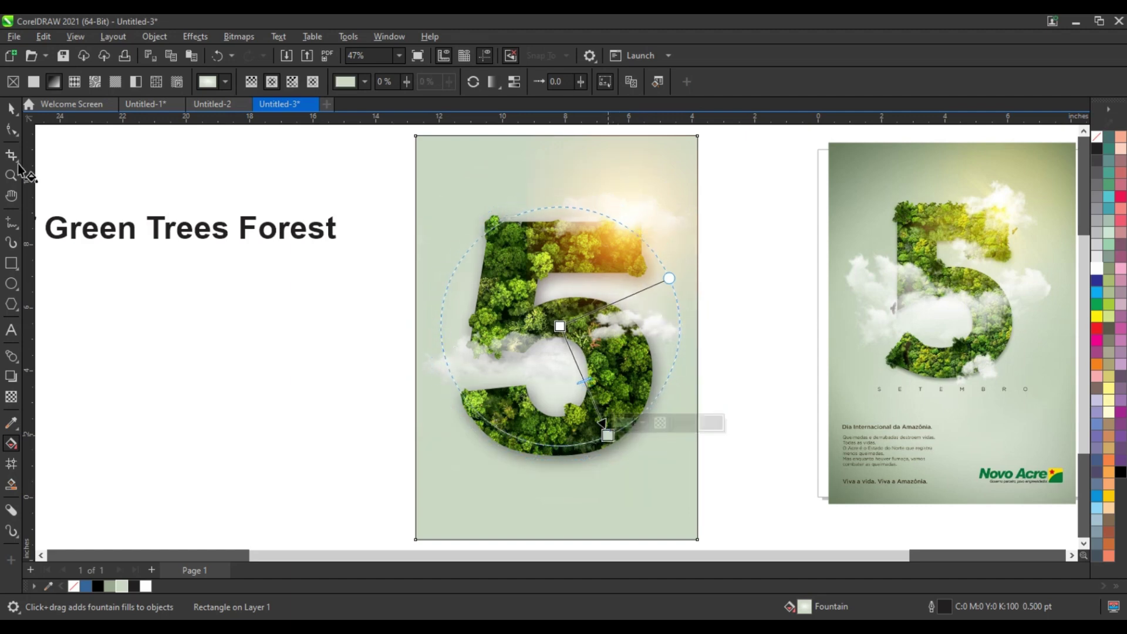
{"action": "left_click", "coordinate": [11, 108]}
{"action": "left_click", "coordinate": [167, 346]}
Delete the Green Trees Forest label and move the poster beside the reference
{"action": "left_click", "coordinate": [320, 229]}
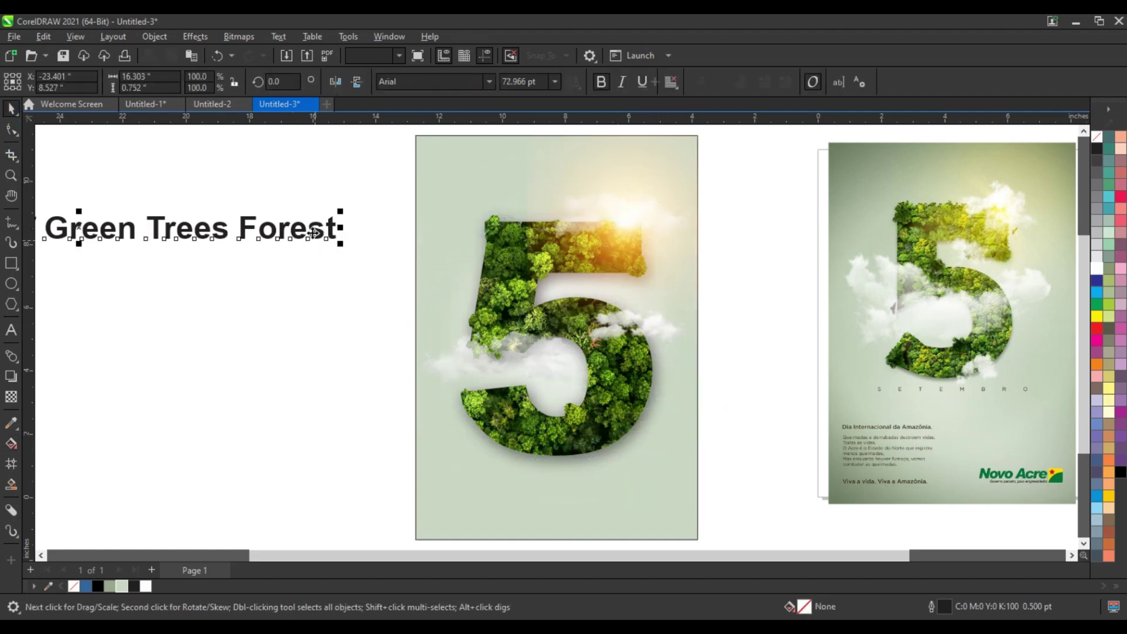
{"action": "key", "text": "Delete"}
{"action": "scroll", "coordinate": [337, 302], "scroll_direction": "down", "scroll_amount": 1}
{"action": "left_click_drag", "start_coordinate": [357, 157], "coordinate": [615, 511]}
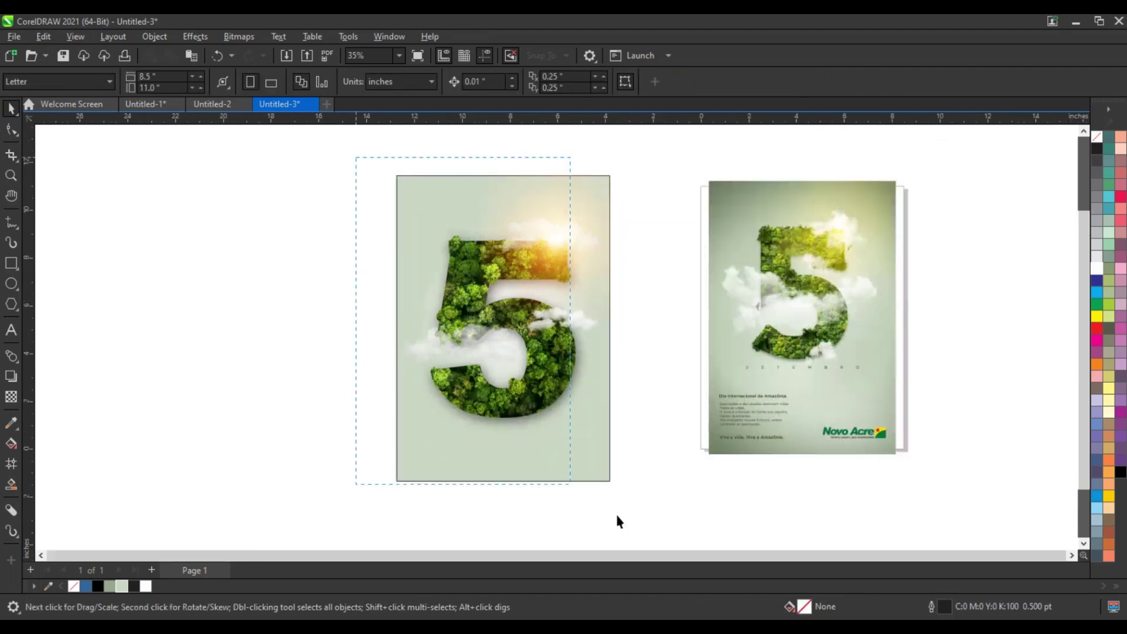
{"action": "left_click_drag", "start_coordinate": [538, 437], "coordinate": [615, 411]}
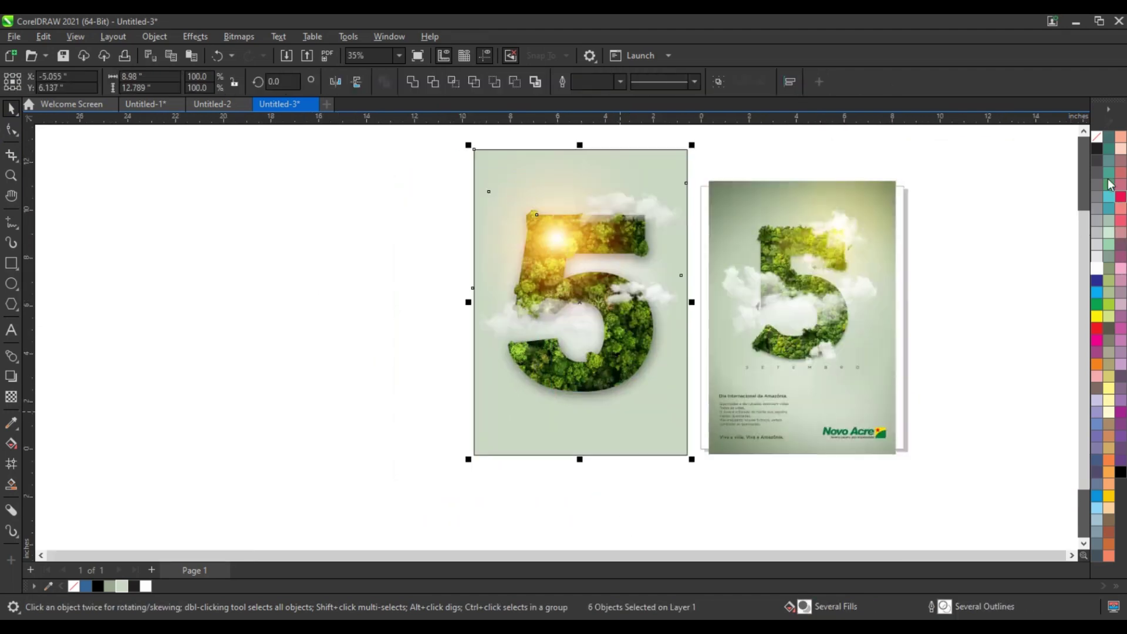
Shift the sun glow up and right over the 5's top corner and enlarge it slightly
{"action": "right_click", "coordinate": [1099, 136]}
{"action": "left_click", "coordinate": [1077, 147]}
{"action": "left_click", "coordinate": [609, 230]}
{"action": "mouse_move", "coordinate": [611, 199]}
{"action": "left_mouse_down"}
{"action": "mouse_move", "coordinate": [637, 190]}
{"action": "mouse_move", "coordinate": [659, 213]}
{"action": "left_mouse_up"}
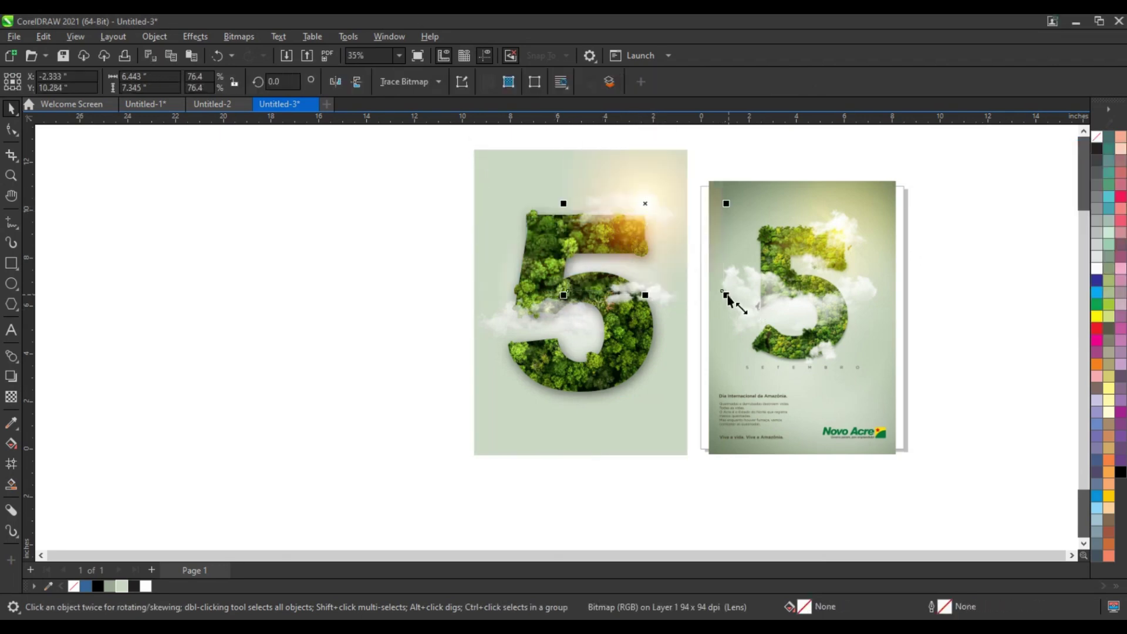
{"action": "left_click_drag", "start_coordinate": [728, 296], "coordinate": [741, 311]}
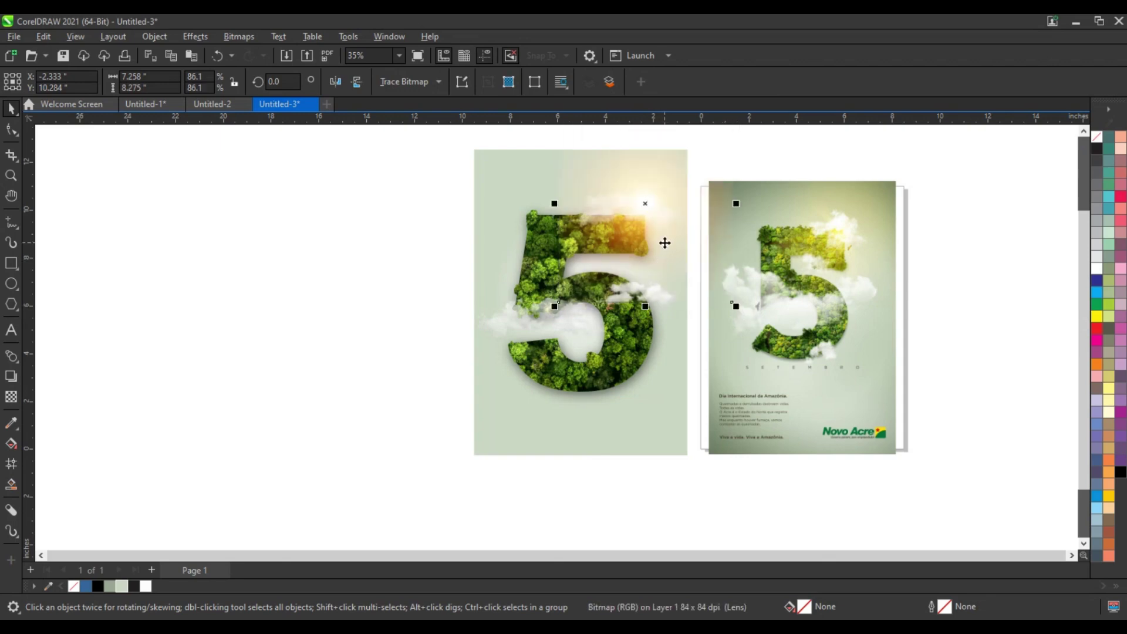
{"action": "left_click_drag", "start_coordinate": [662, 248], "coordinate": [662, 248]}
{"action": "left_click", "coordinate": [646, 481]}
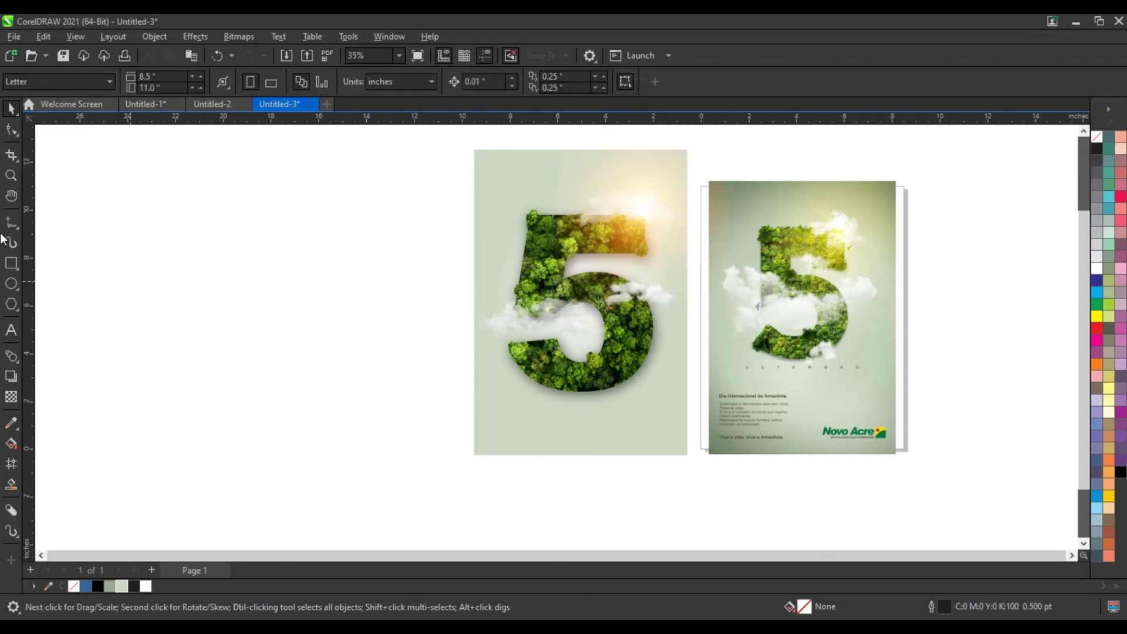
{"action": "left_click", "coordinate": [11, 175]}
{"action": "mouse_move", "coordinate": [451, 159]}
{"action": "left_mouse_down"}
{"action": "mouse_move", "coordinate": [790, 386]}
{"action": "mouse_move", "coordinate": [922, 456]}
{"action": "left_mouse_up"}
Preview the finished forest-5 poster beside the reference in full-screen view (F9)
{"action": "key", "text": "F9"}
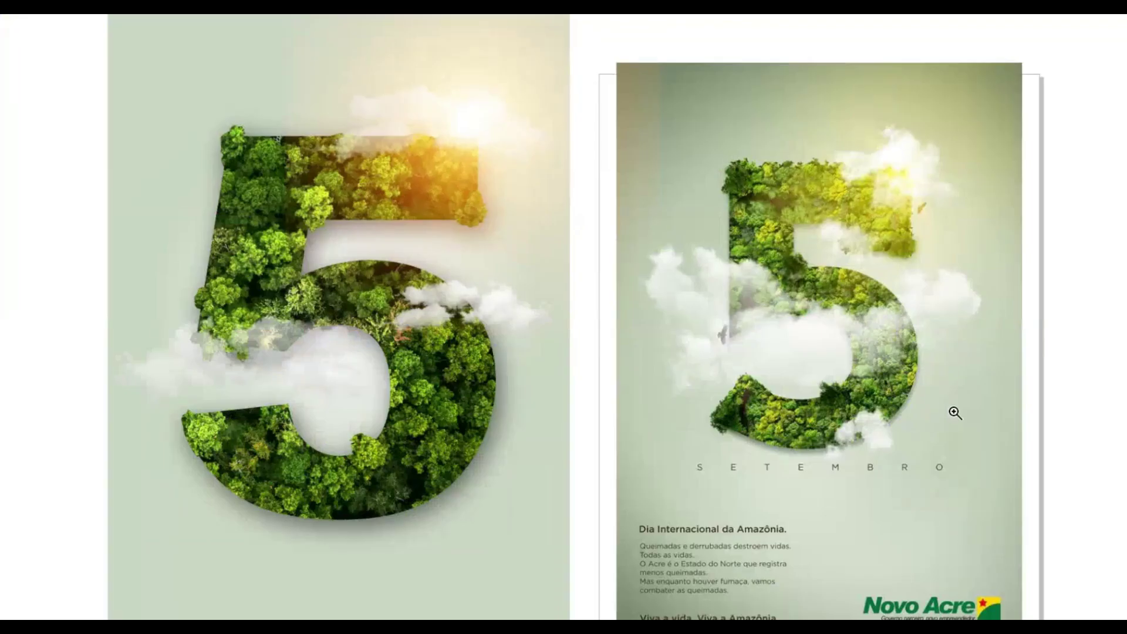